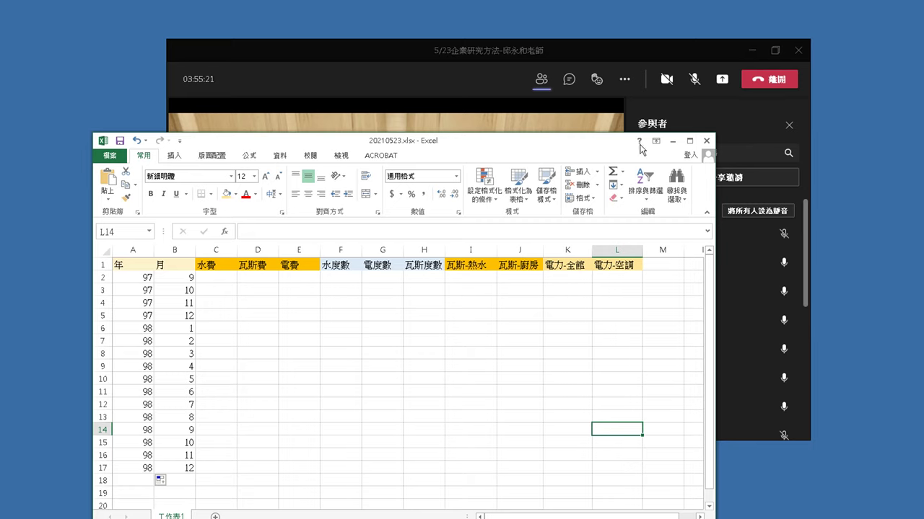
Toggle the meeting microphone on and off, leaving it muted
{"action": "left_click", "coordinate": [693, 79]}
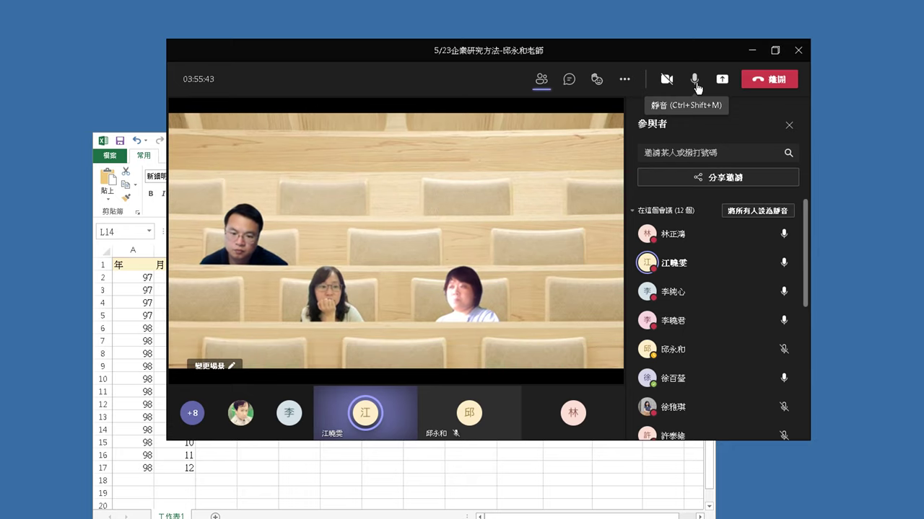
{"action": "left_click", "coordinate": [697, 84]}
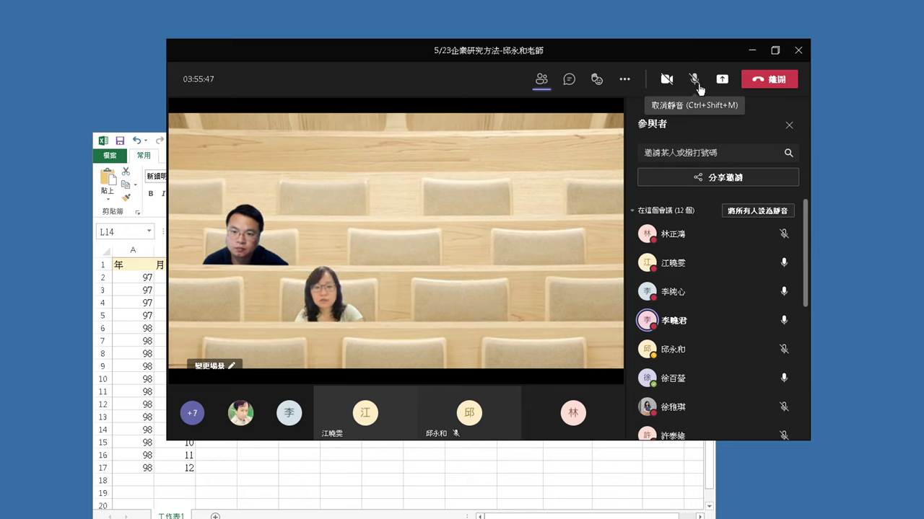
{"action": "left_click", "coordinate": [699, 85]}
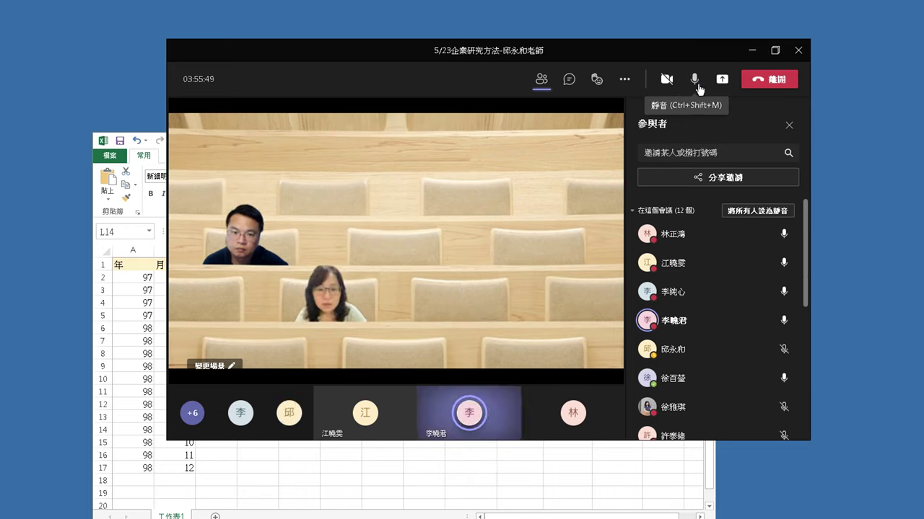
{"action": "left_click", "coordinate": [699, 85]}
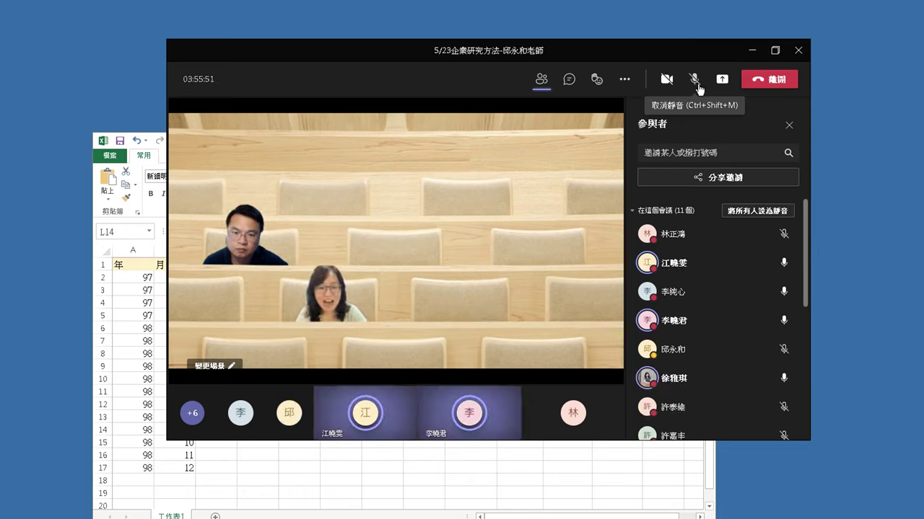
{"action": "left_click", "coordinate": [699, 86]}
{"action": "left_click", "coordinate": [698, 85]}
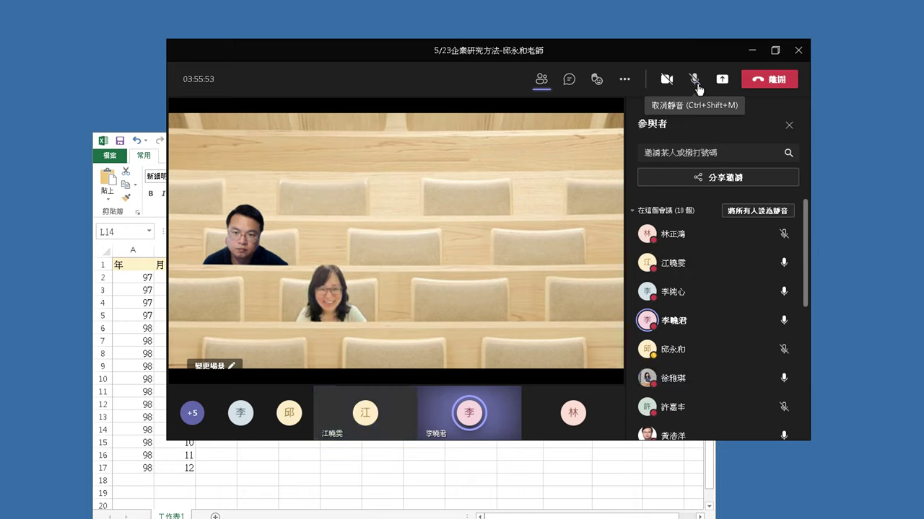
{"action": "left_click", "coordinate": [698, 85]}
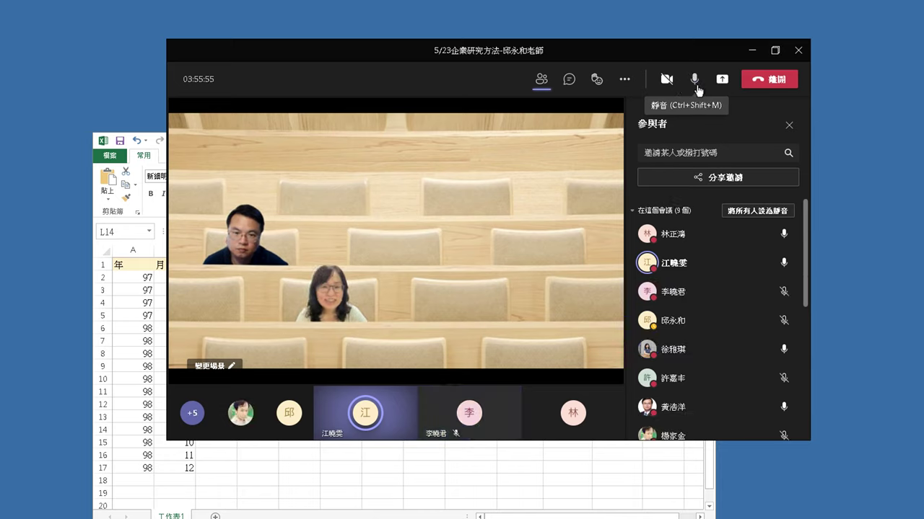
{"action": "left_click", "coordinate": [698, 85]}
{"action": "left_click", "coordinate": [699, 85]}
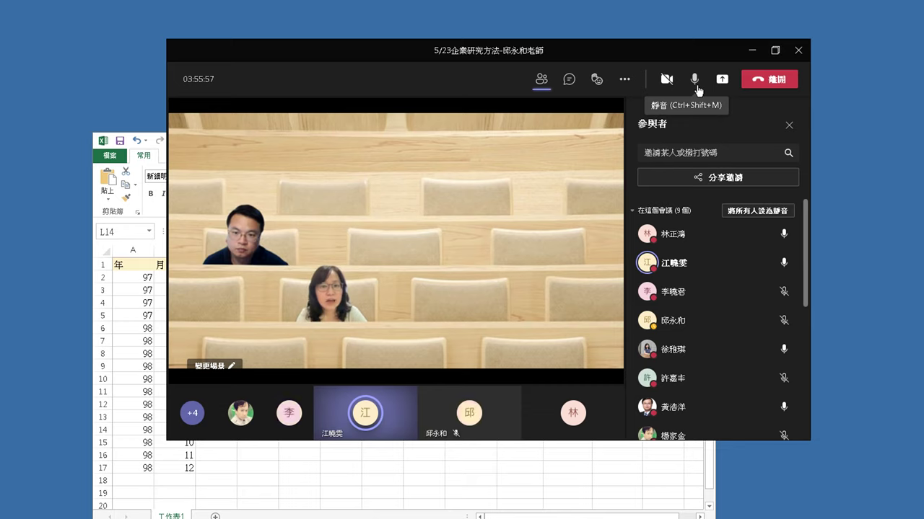
{"action": "left_click", "coordinate": [697, 86]}
{"action": "left_click", "coordinate": [697, 85]}
{"action": "left_click", "coordinate": [697, 85]}
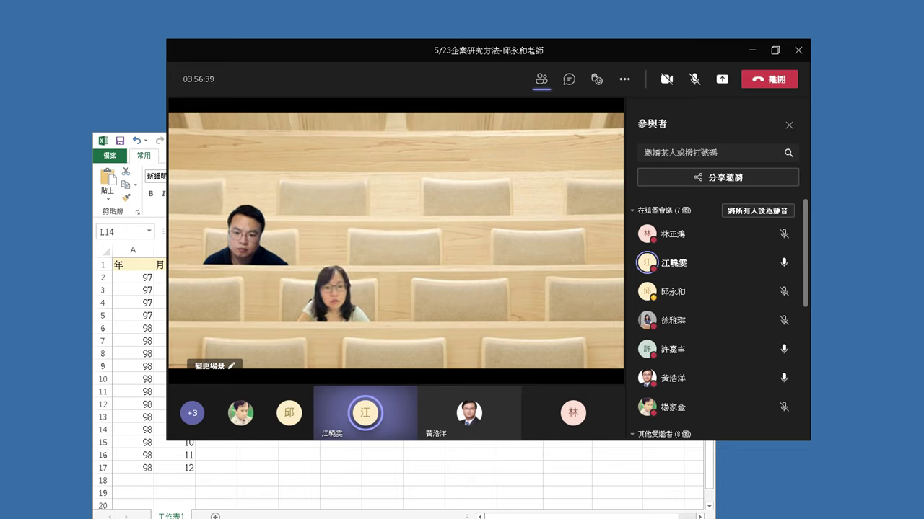
Switch to the Excel workbook 20210523.xlsx and insert an empty column before the 年 column
{"action": "key", "text": "alt+Tab"}
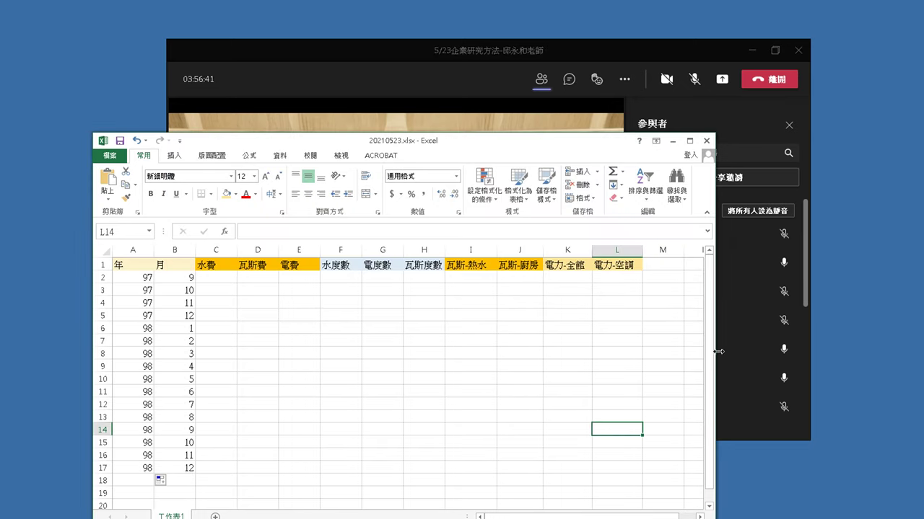
{"action": "left_click", "coordinate": [126, 250]}
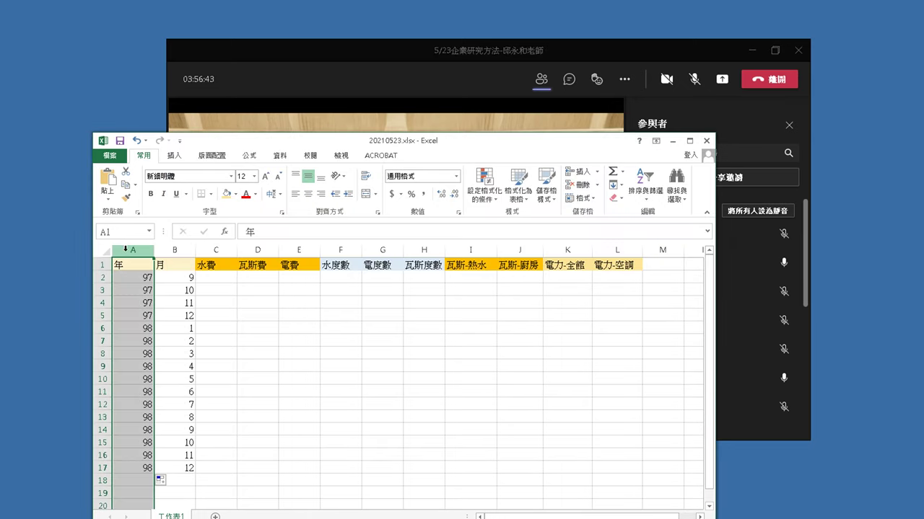
{"action": "right_click", "coordinate": [125, 249]}
{"action": "left_click", "coordinate": [148, 334]}
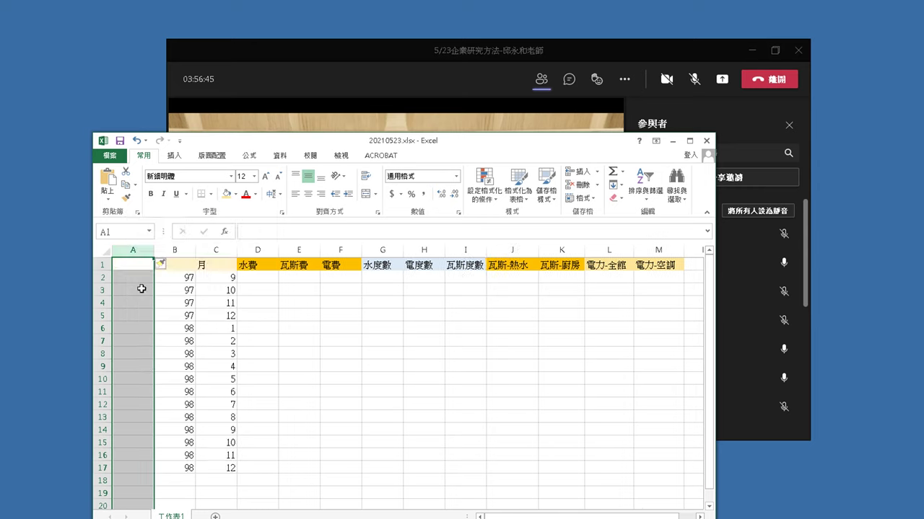
{"action": "double_click", "coordinate": [128, 263]}
{"action": "type", "text": "ni"}
{"action": "key", "text": "BackSpace"}
{"action": "key", "text": "BackSpace"}
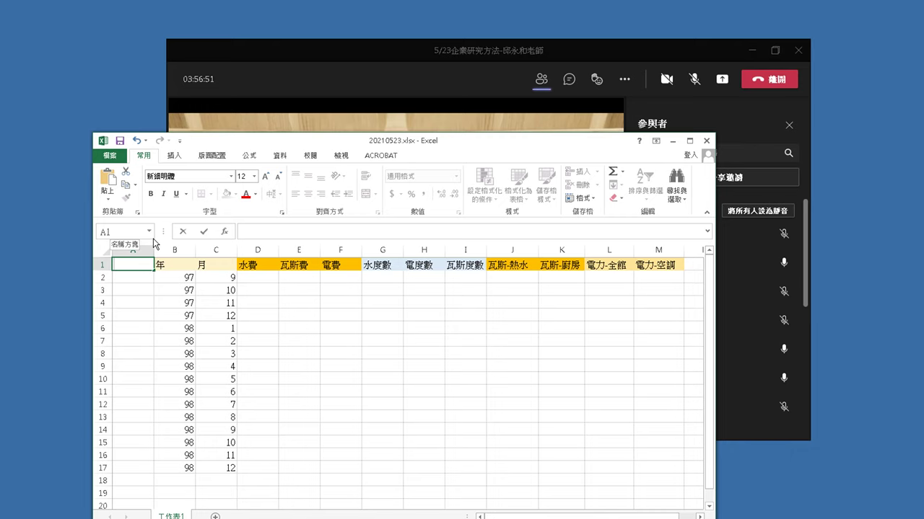
Switch to the Teams meeting, unmute the microphone and move the meeting window clear of the first worksheet columns
{"action": "left_click", "coordinate": [696, 78]}
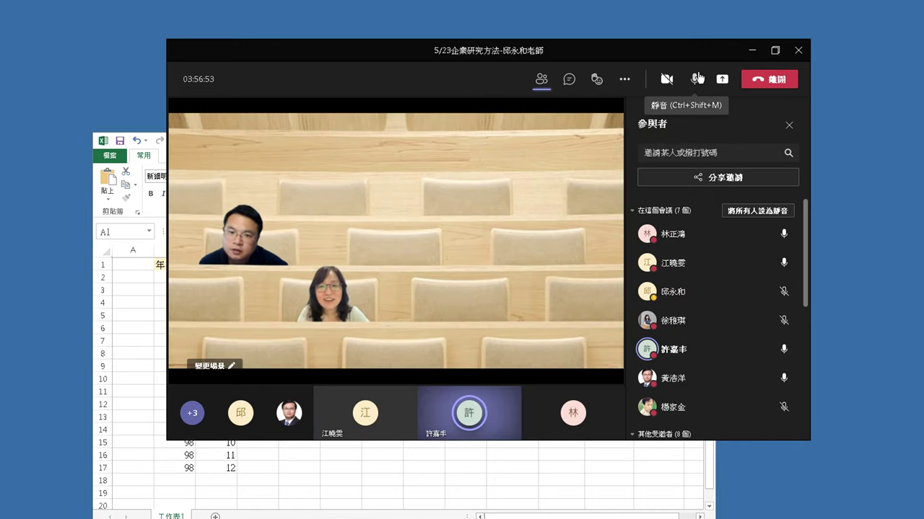
{"action": "left_click_drag", "start_coordinate": [689, 42], "coordinate": [777, 9]}
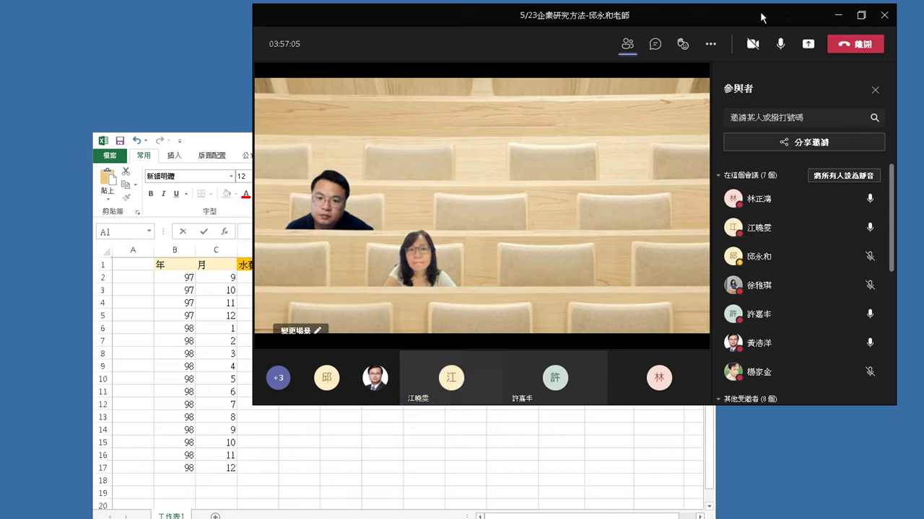
{"action": "mouse_move", "coordinate": [765, 41]}
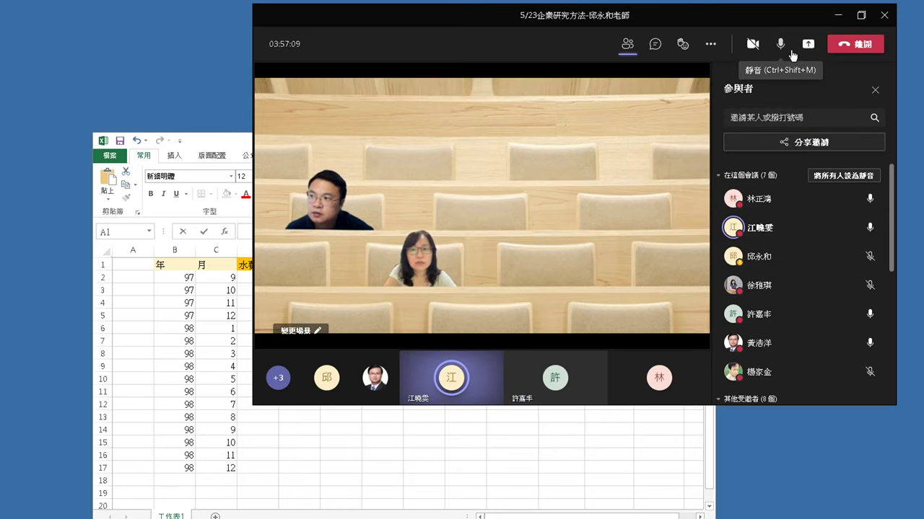
Enter the header 館別 in cell A1 of the Excel worksheet
{"action": "left_click", "coordinate": [139, 262]}
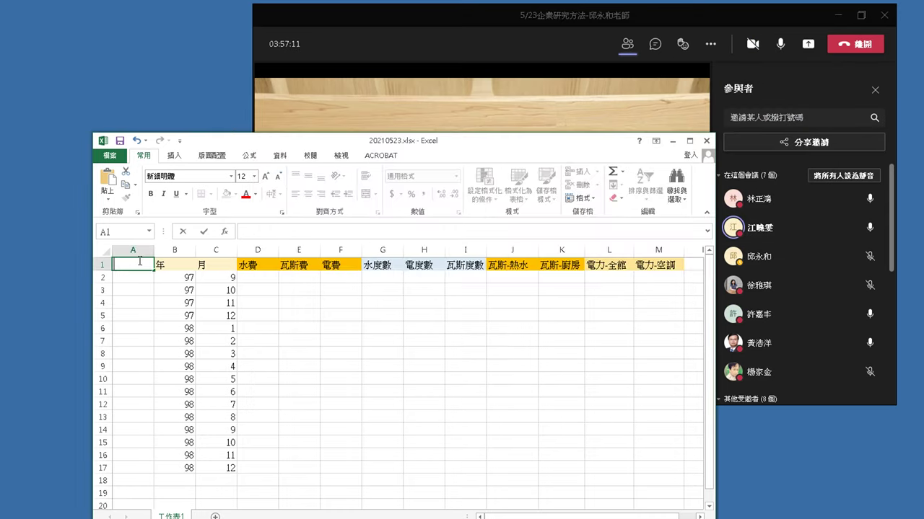
{"action": "type", "text": "館別"}
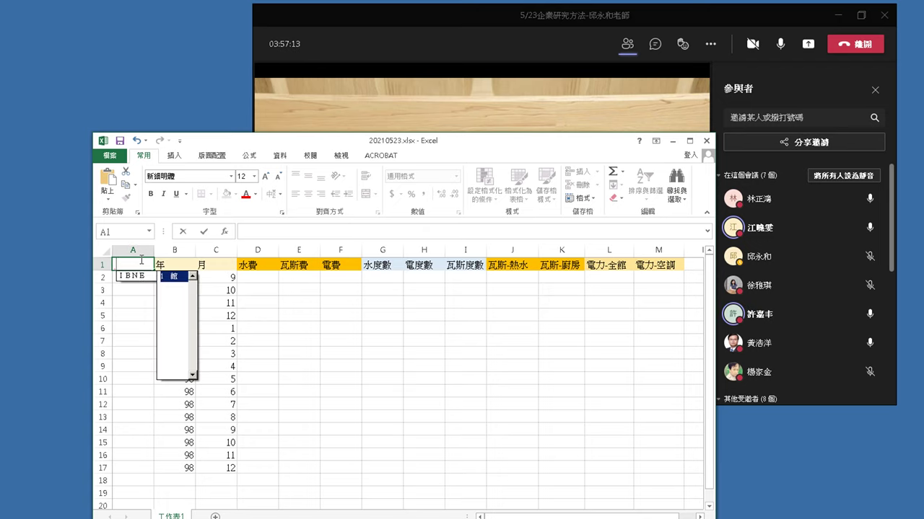
{"action": "key", "text": "Return"}
{"action": "key", "text": "Return"}
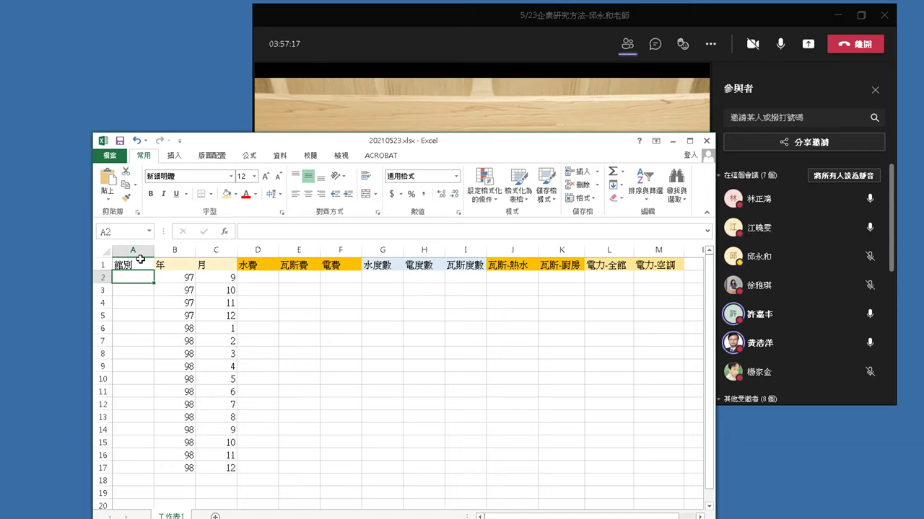
Enter 花園 in cell A2 under the 館別 header
{"action": "left_click", "coordinate": [433, 43]}
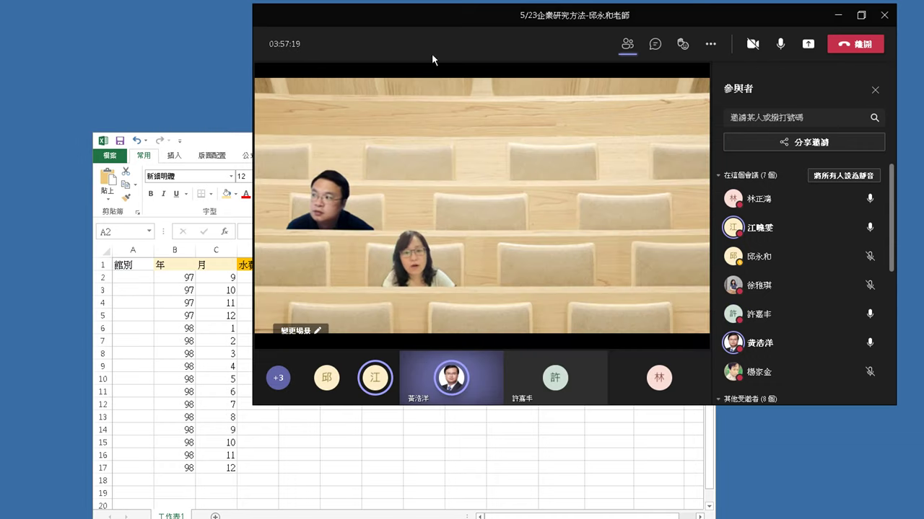
{"action": "left_click", "coordinate": [136, 265]}
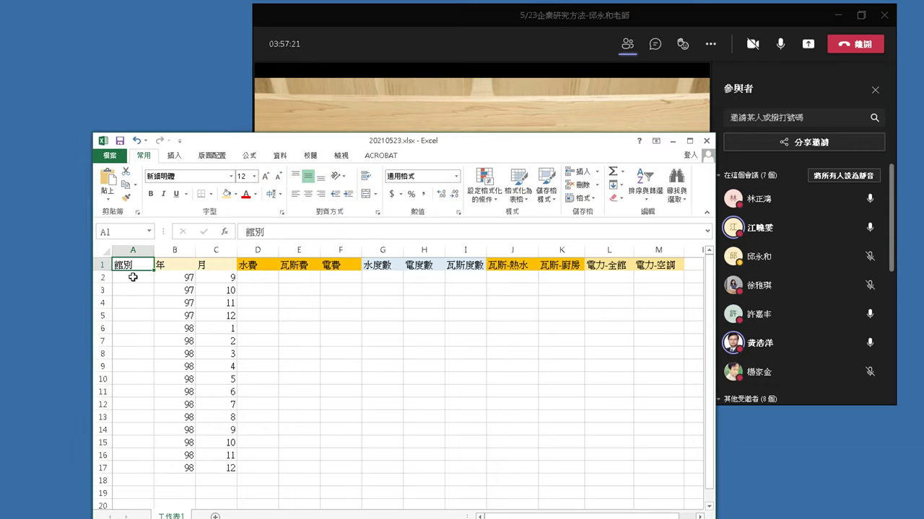
{"action": "left_click", "coordinate": [133, 278]}
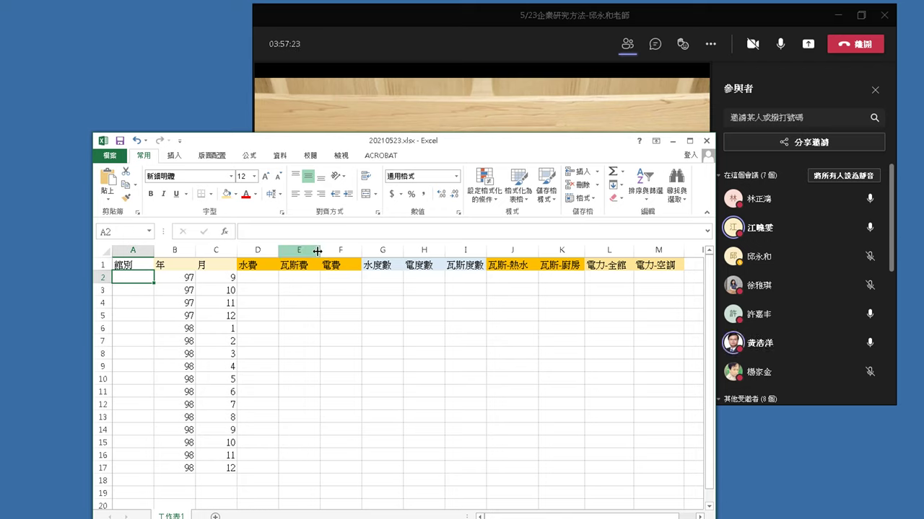
{"action": "type", "text": "f"}
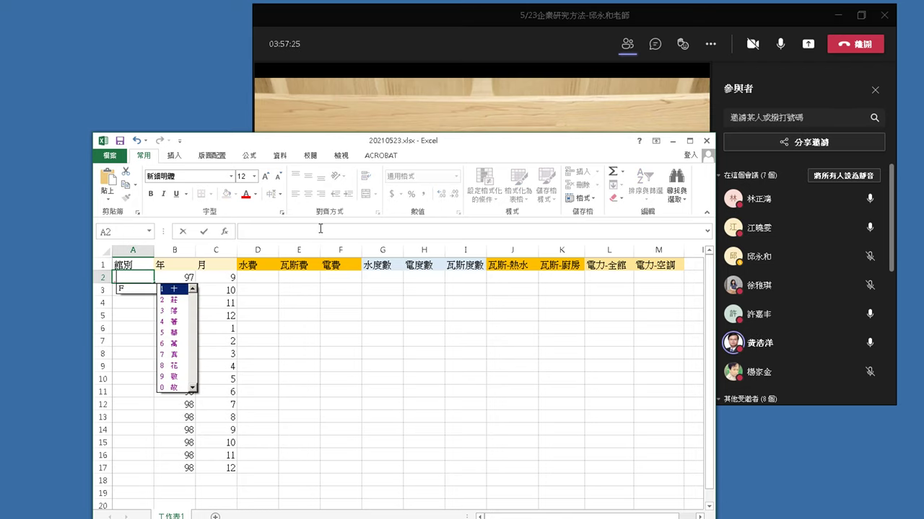
{"action": "type", "text": "花園"}
{"action": "key", "text": "Return"}
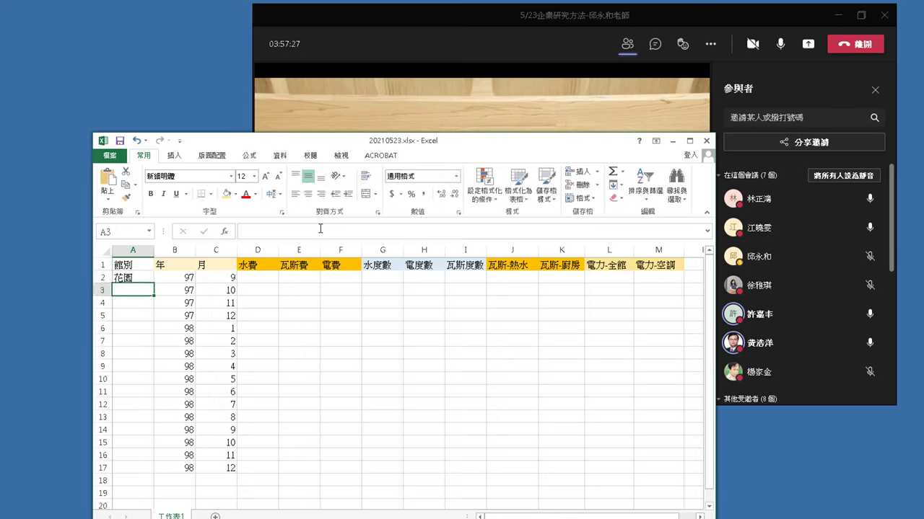
Fill the header cells A1:C1 (館別, 年, 月) with a light orange colour
{"action": "left_click", "coordinate": [151, 264]}
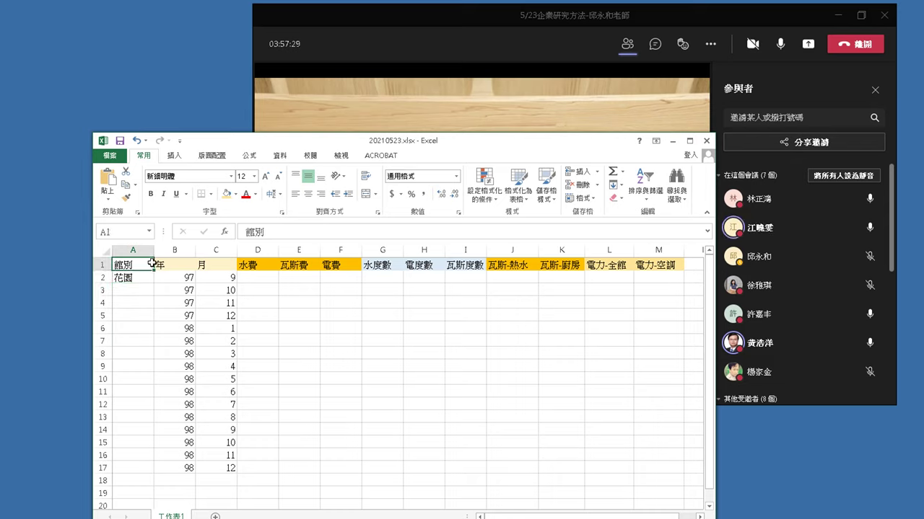
{"action": "left_click", "coordinate": [228, 196]}
{"action": "left_click_drag", "start_coordinate": [298, 328], "coordinate": [298, 315]}
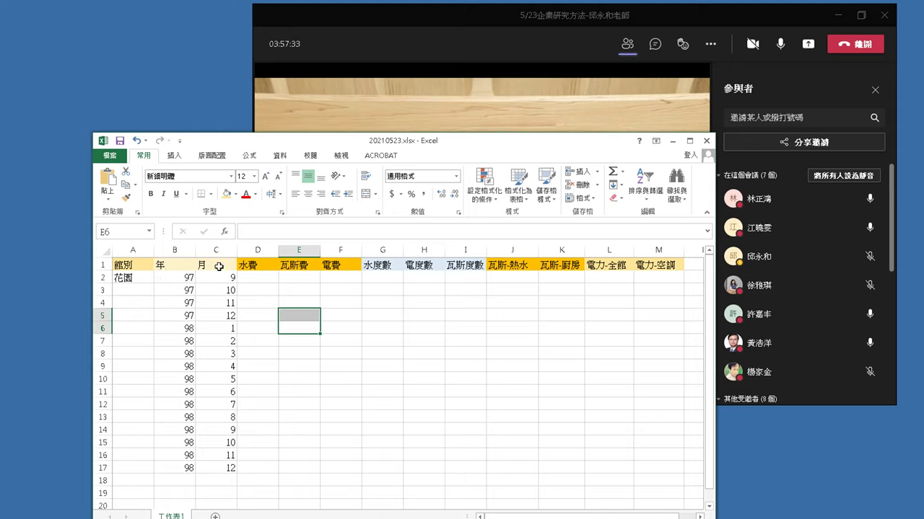
{"action": "left_click_drag", "start_coordinate": [215, 267], "coordinate": [127, 267]}
{"action": "left_click", "coordinate": [236, 195]}
{"action": "left_click", "coordinate": [276, 233]}
{"action": "left_click", "coordinate": [499, 432]}
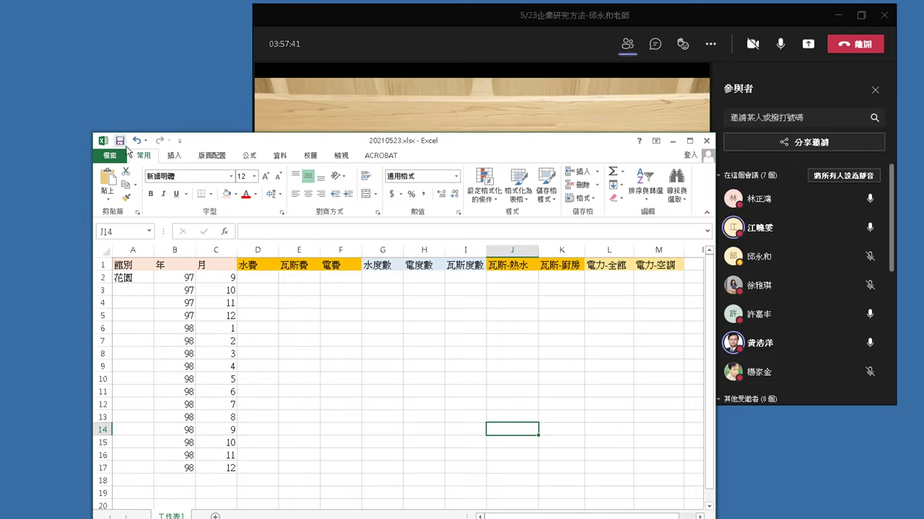
{"action": "left_click", "coordinate": [470, 376]}
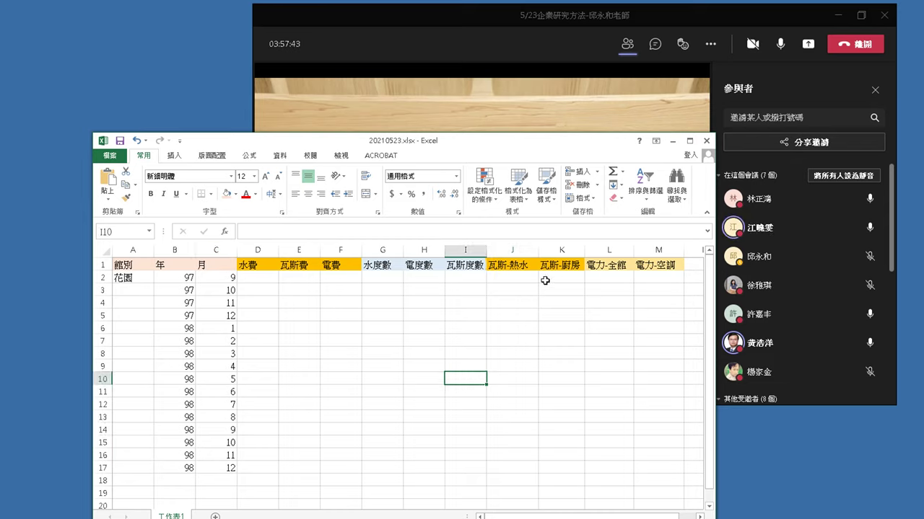
{"action": "left_click_drag", "start_coordinate": [666, 264], "coordinate": [137, 266]}
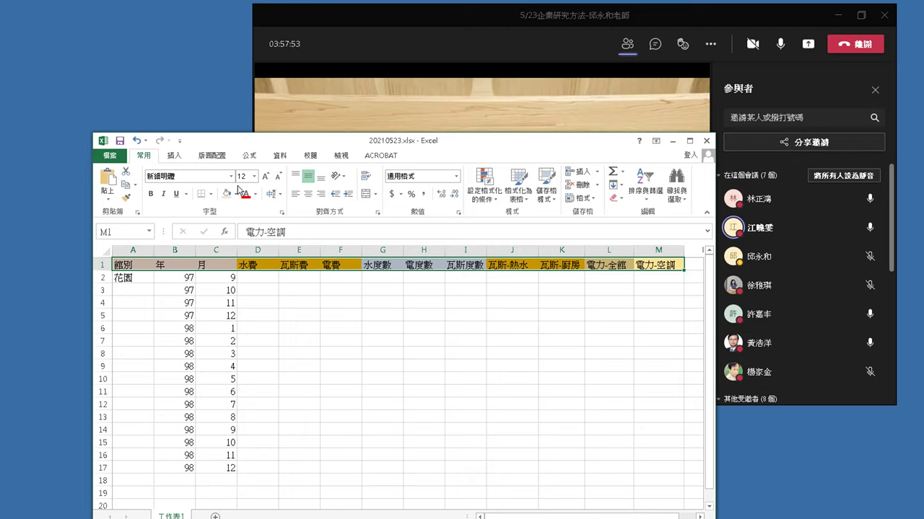
{"action": "left_click", "coordinate": [253, 183]}
{"action": "left_click", "coordinate": [490, 41]}
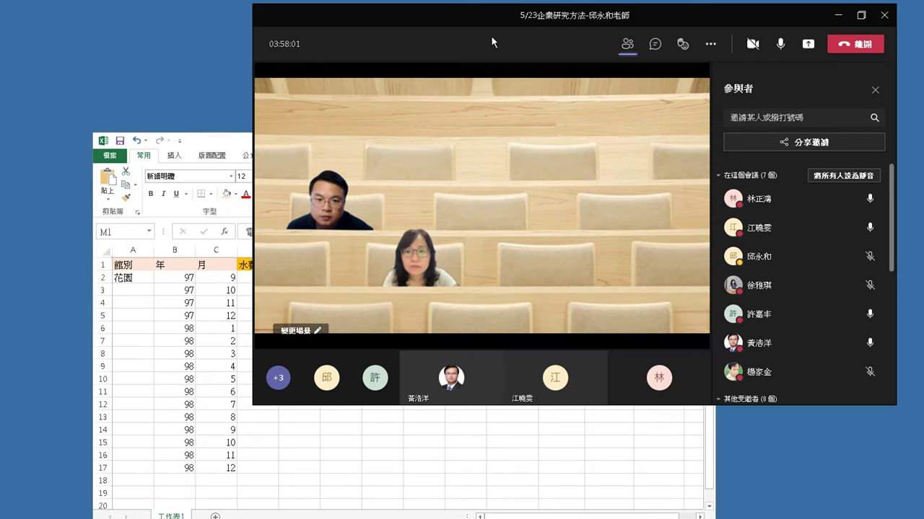
{"action": "left_click", "coordinate": [503, 475]}
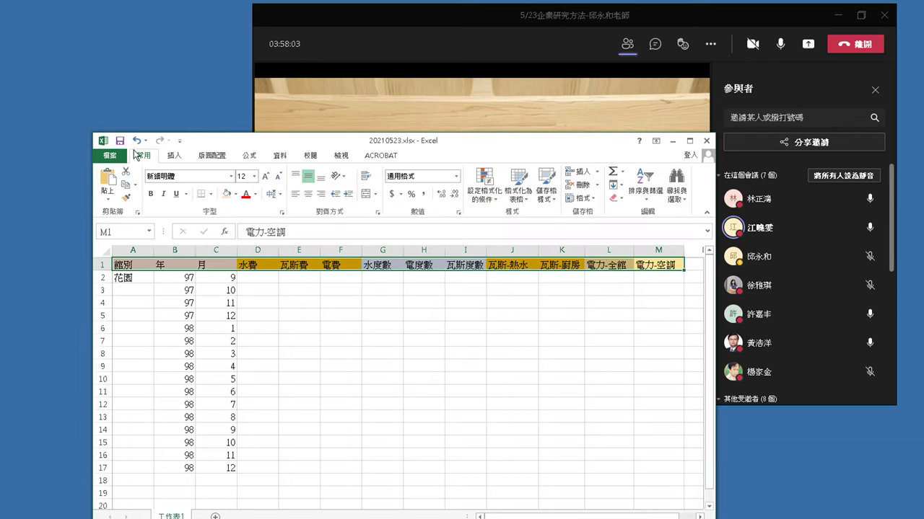
Move the workbook window higher on the desktop so that its sheet tab and status bar are fully in view
{"action": "left_click_drag", "start_coordinate": [336, 147], "coordinate": [316, 99]}
{"action": "left_click", "coordinate": [444, 381]}
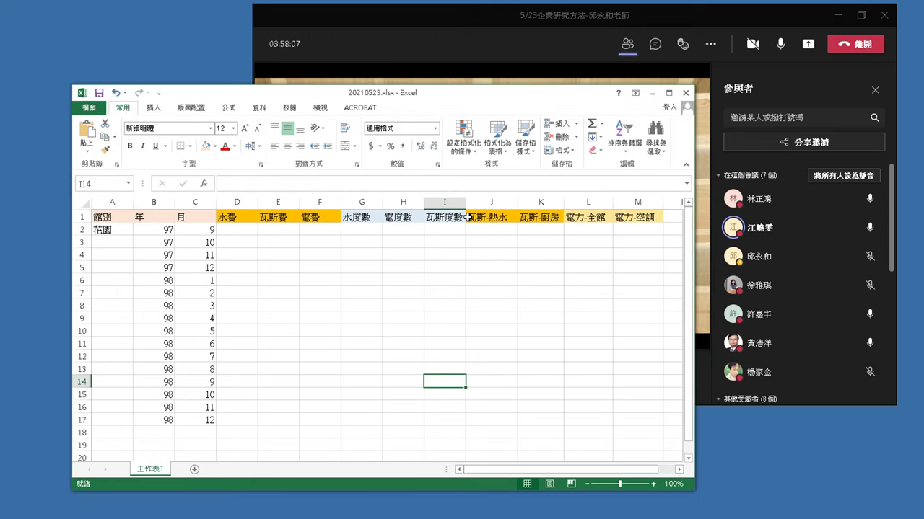
{"action": "left_click", "coordinate": [481, 290]}
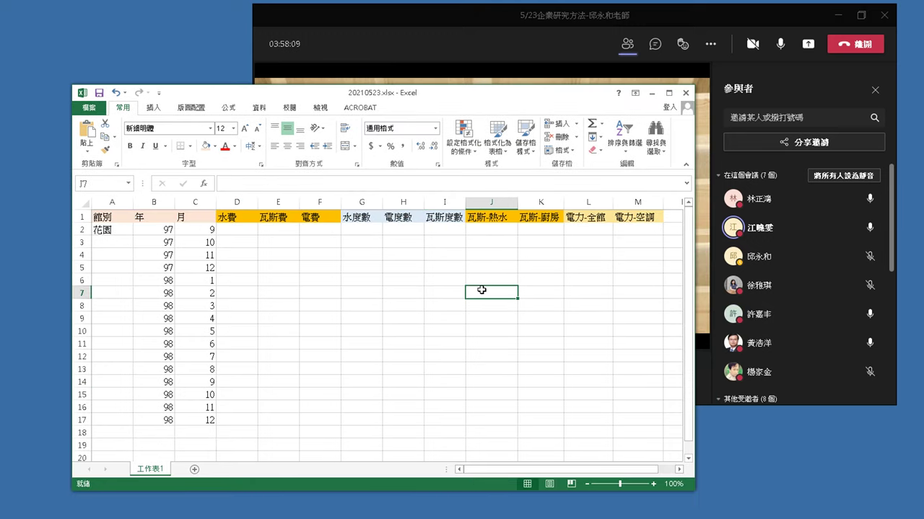
Try the wording 水費_錢 for the water cost header in cell D1
{"action": "double_click", "coordinate": [237, 216]}
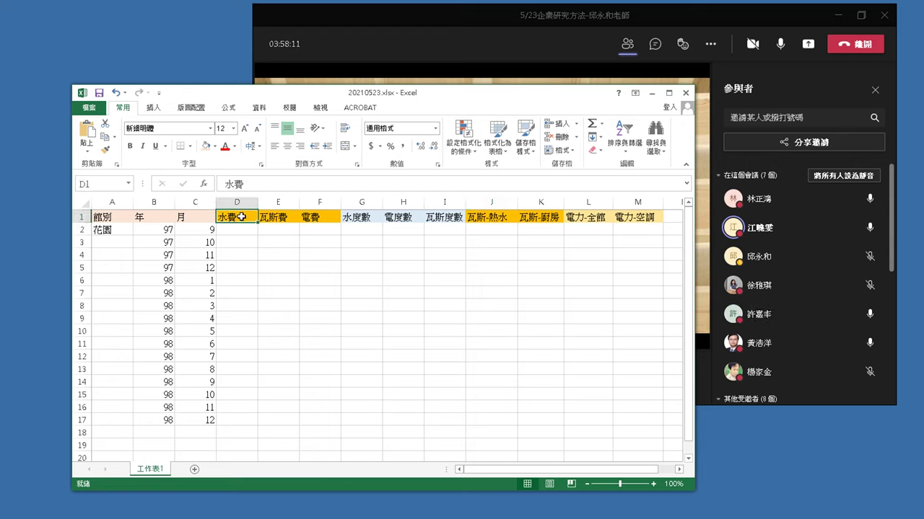
{"action": "type", "text": "_"}
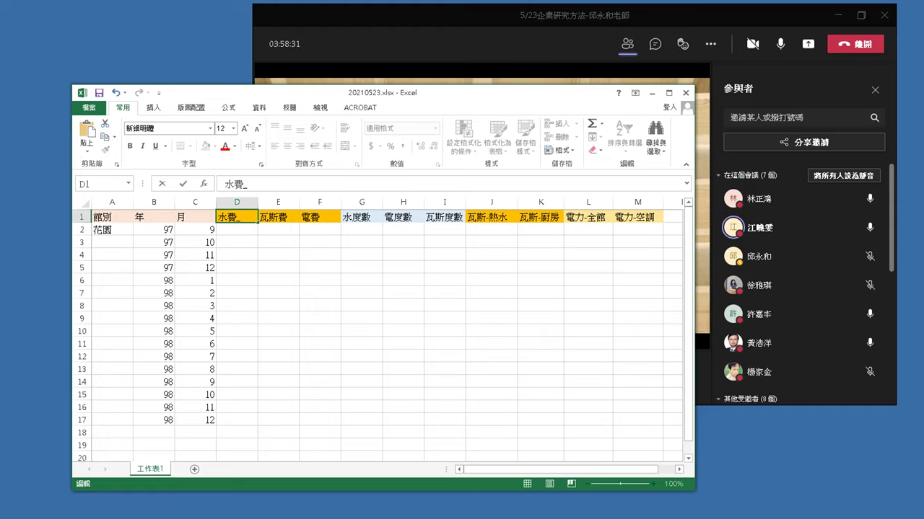
{"action": "type", "text": "錢"}
{"action": "key", "text": "Escape"}
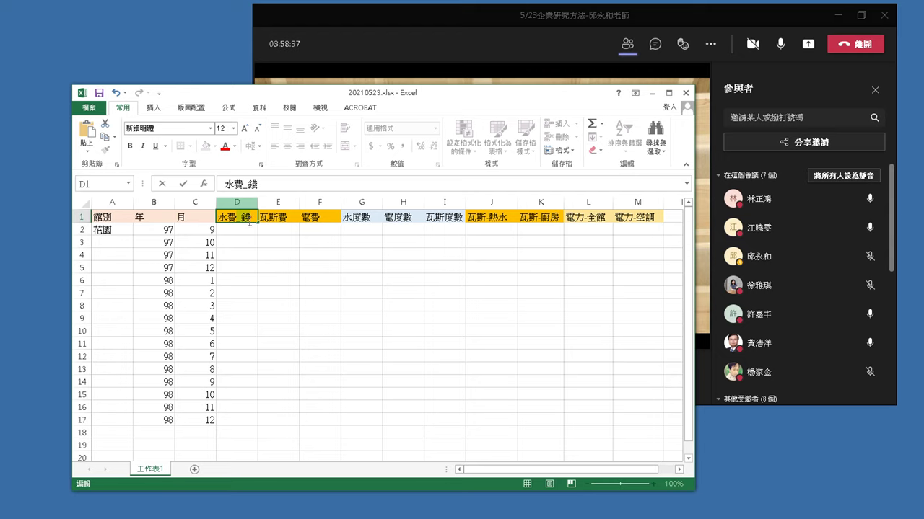
{"action": "left_click", "coordinate": [287, 220]}
Replace the suffix after 水費 in cell D1 so that the header reads 水費/元
{"action": "double_click", "coordinate": [245, 218]}
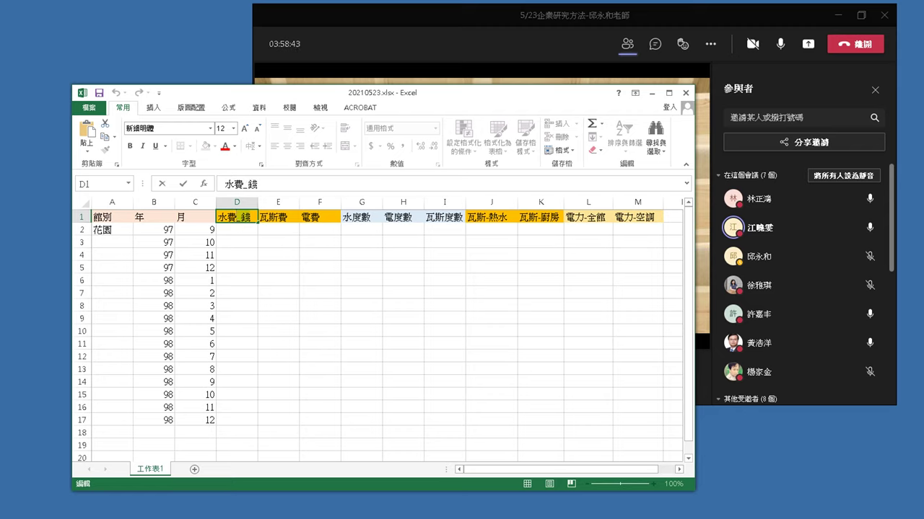
{"action": "key", "text": "BackSpace"}
{"action": "key", "text": "BackSpace"}
{"action": "type", "text": "$"}
{"action": "key", "text": "BackSpace"}
{"action": "key", "text": "Down"}
{"action": "key", "text": "Escape"}
{"action": "type", "text": "/元"}
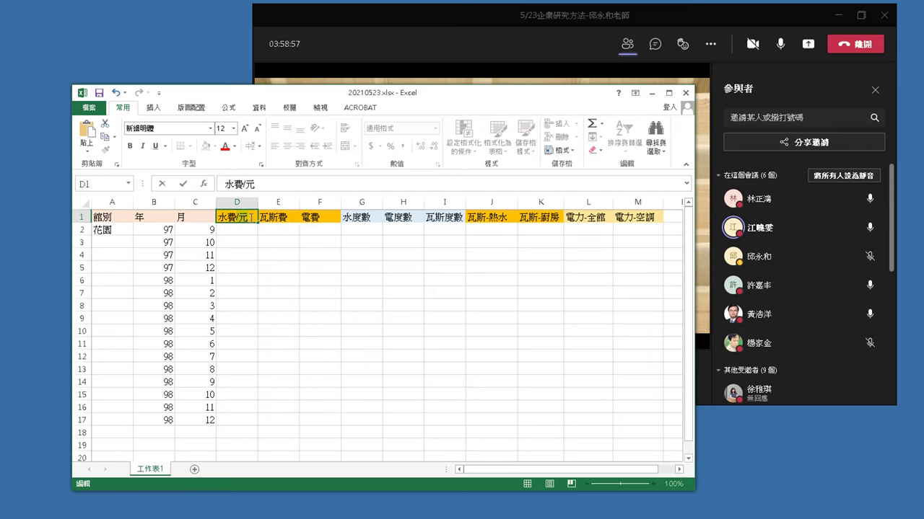
Add the unit /元 to the headers in E1 and F1, making them 瓦斯費/元 and 電費/元
{"action": "double_click", "coordinate": [281, 217]}
{"action": "type", "text": "/元"}
{"action": "left_click", "coordinate": [325, 216]}
{"action": "double_click", "coordinate": [325, 217]}
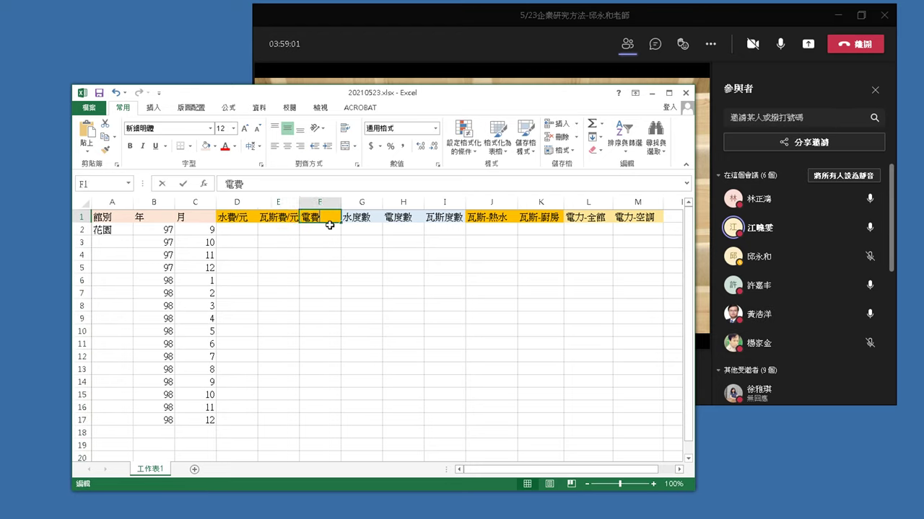
{"action": "type", "text": "/元"}
{"action": "key", "text": "Return"}
Change the water usage header in cell G1 to 水度數/C
{"action": "double_click", "coordinate": [369, 217]}
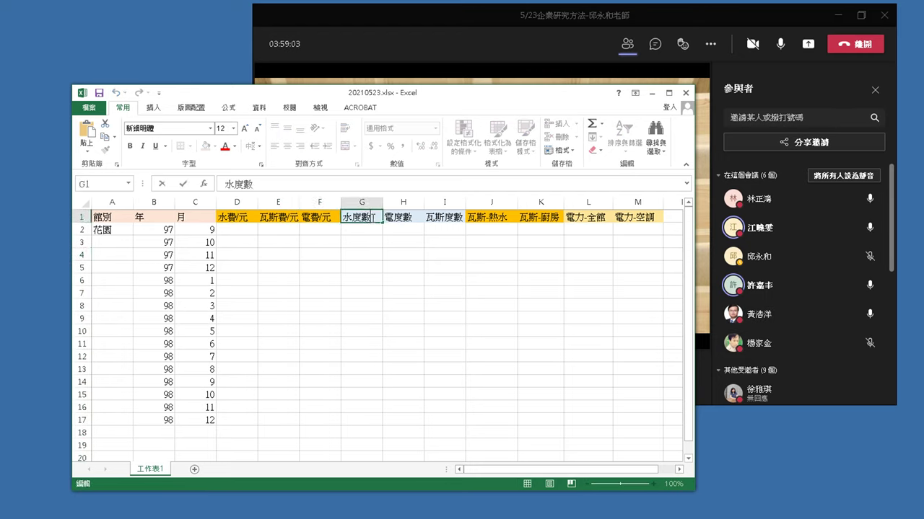
{"action": "type", "text": "/"}
{"action": "key", "text": "Return"}
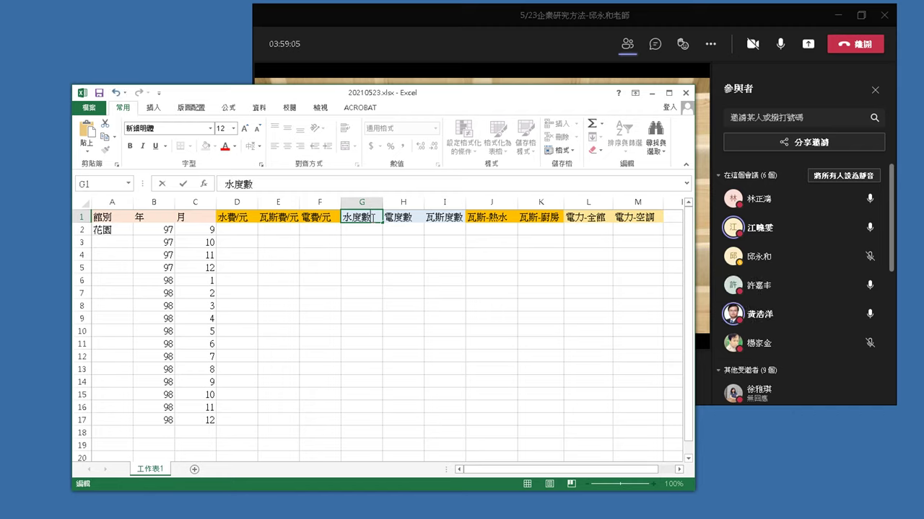
{"action": "type", "text": "\\"}
{"action": "key", "text": "BackSpace"}
{"action": "key", "text": "BackSpace"}
{"action": "type", "text": "/C"}
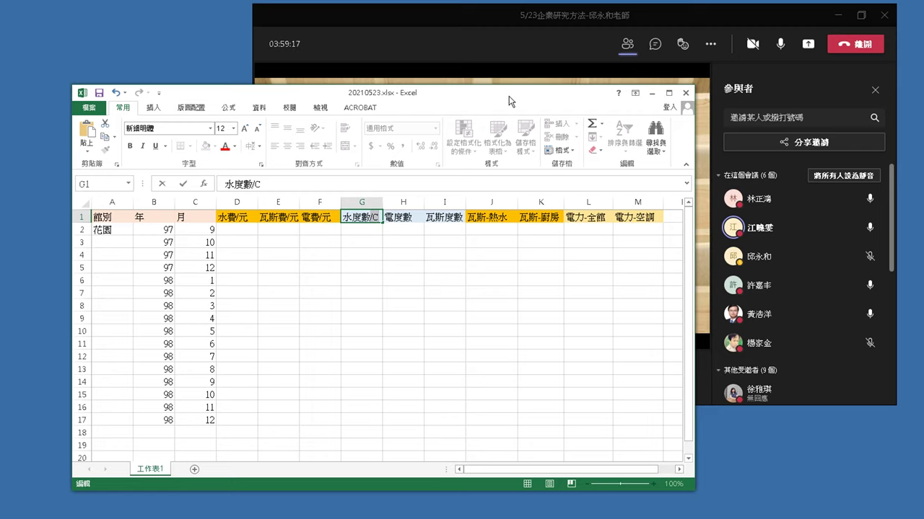
Move the workbook window lower on the desktop, leave the Teams meeting and return to the worksheet
{"action": "left_click_drag", "start_coordinate": [559, 95], "coordinate": [607, 201]}
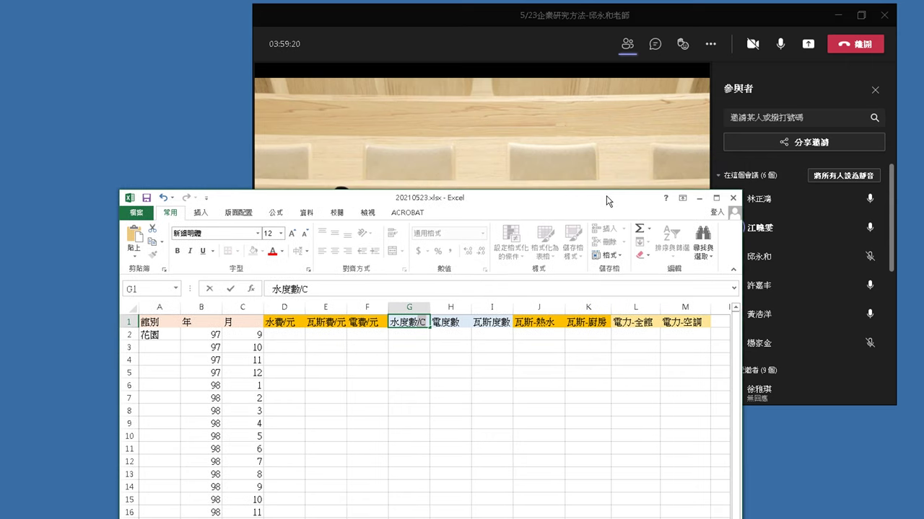
{"action": "left_click", "coordinate": [785, 44]}
{"action": "left_click", "coordinate": [843, 44]}
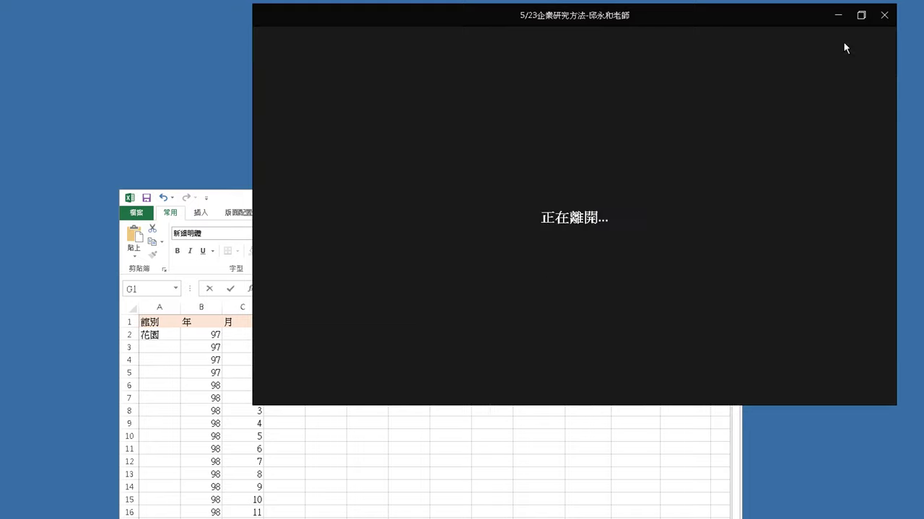
{"action": "left_click", "coordinate": [563, 433]}
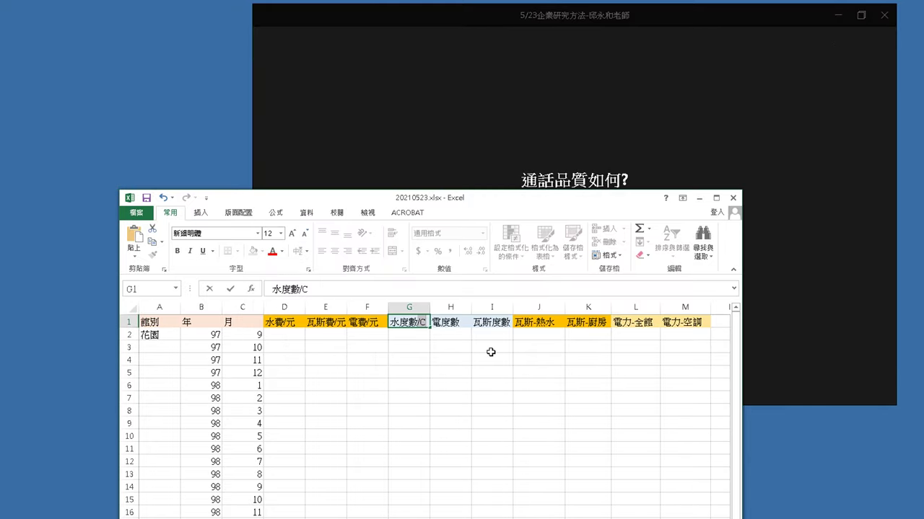
Change the electricity usage header in cell H1 to 電度數/C
{"action": "double_click", "coordinate": [459, 322]}
{"action": "type", "text": "/C"}
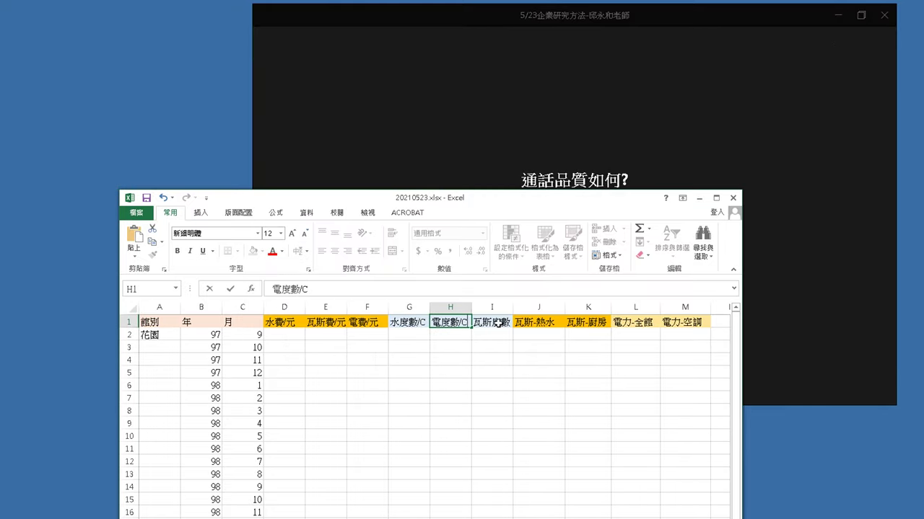
{"action": "left_click", "coordinate": [492, 324]}
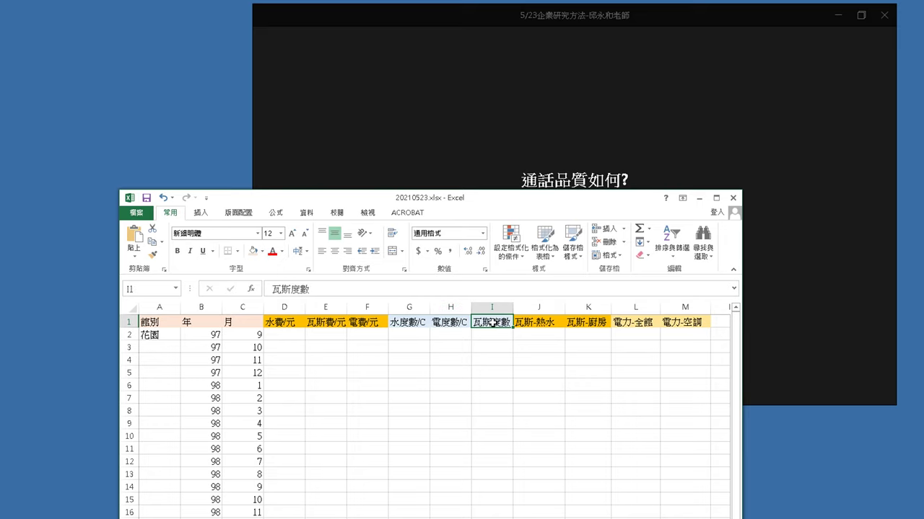
{"action": "double_click", "coordinate": [448, 322]}
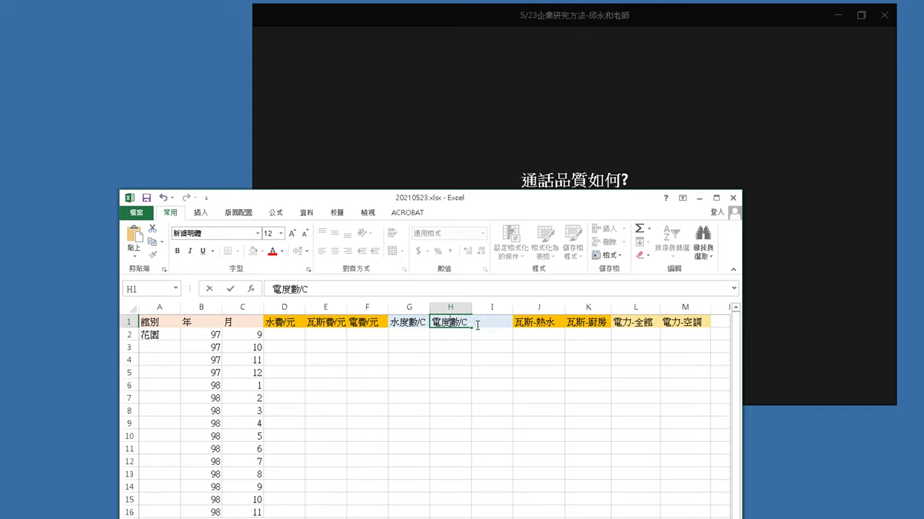
{"action": "type", "text": "度"}
{"action": "key", "text": "BackSpace"}
Widen column I slightly and change its header in I1 to 瓦斯度數/C
{"action": "left_click", "coordinate": [567, 409]}
{"action": "left_click_drag", "start_coordinate": [513, 307], "coordinate": [521, 306]}
{"action": "double_click", "coordinate": [510, 323]}
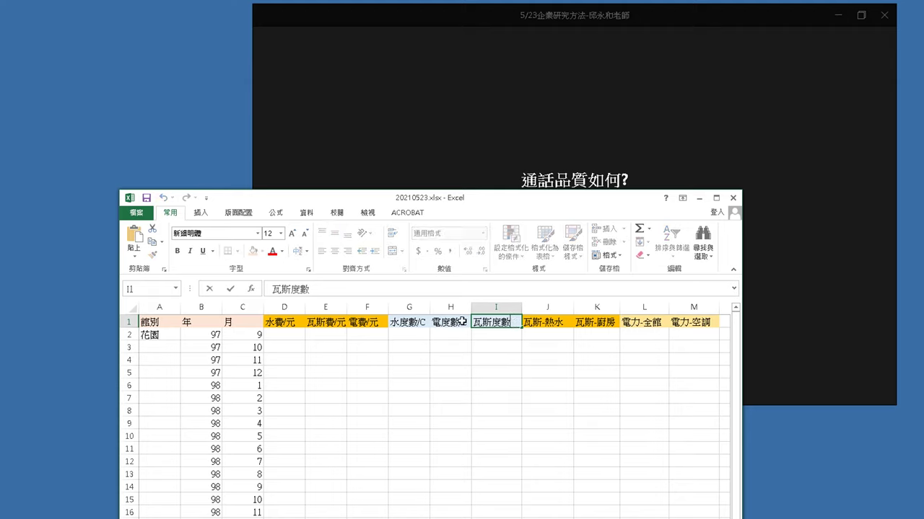
{"action": "left_click", "coordinate": [461, 323]}
{"action": "double_click", "coordinate": [461, 322]}
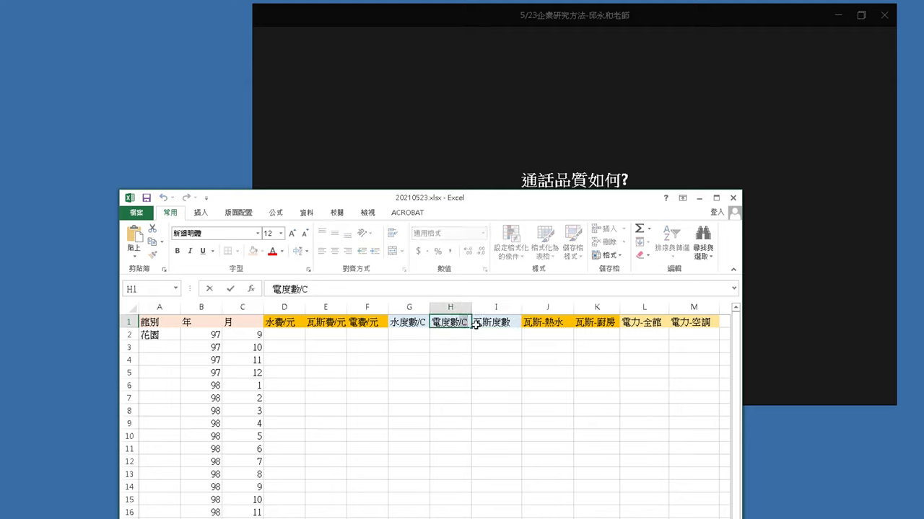
{"action": "left_click", "coordinate": [505, 322]}
{"action": "double_click", "coordinate": [509, 322]}
{"action": "type", "text": "/C"}
{"action": "left_click", "coordinate": [520, 356]}
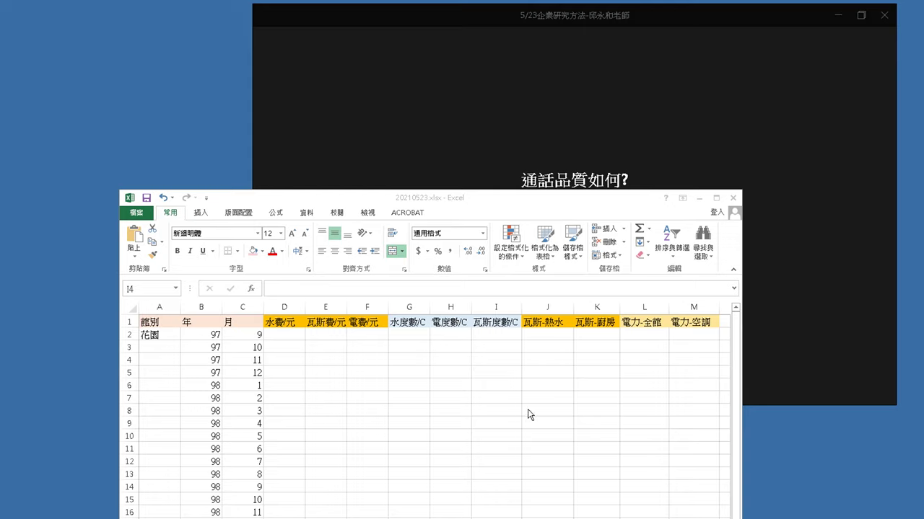
Change the header in J1 to 瓦斯-熱水/C and widen column J slightly to fit it
{"action": "left_click", "coordinate": [563, 321]}
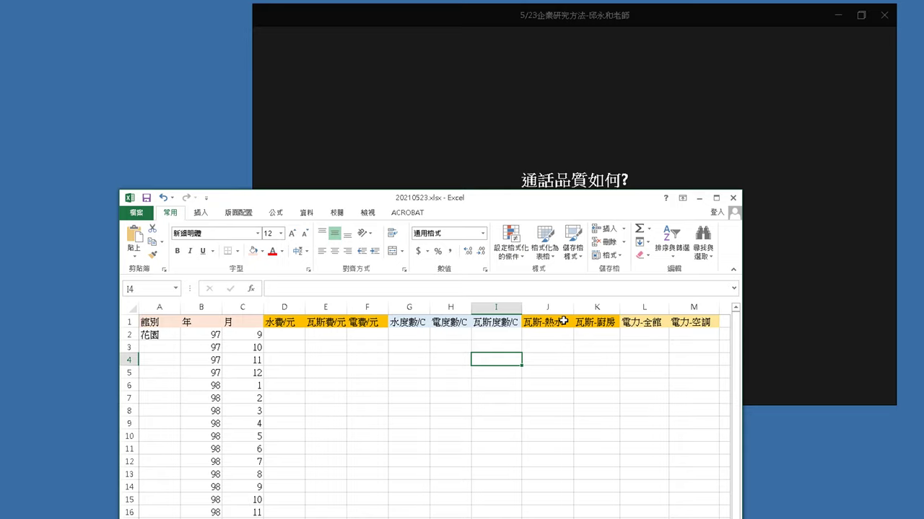
{"action": "double_click", "coordinate": [561, 322]}
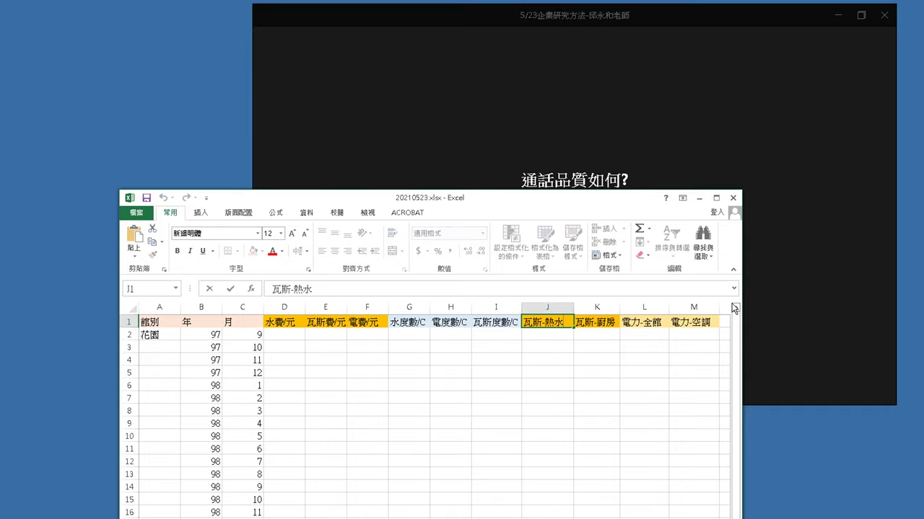
{"action": "key", "text": "Down"}
{"action": "key", "text": "Escape"}
{"action": "type", "text": "/c"}
{"action": "type", "text": "C"}
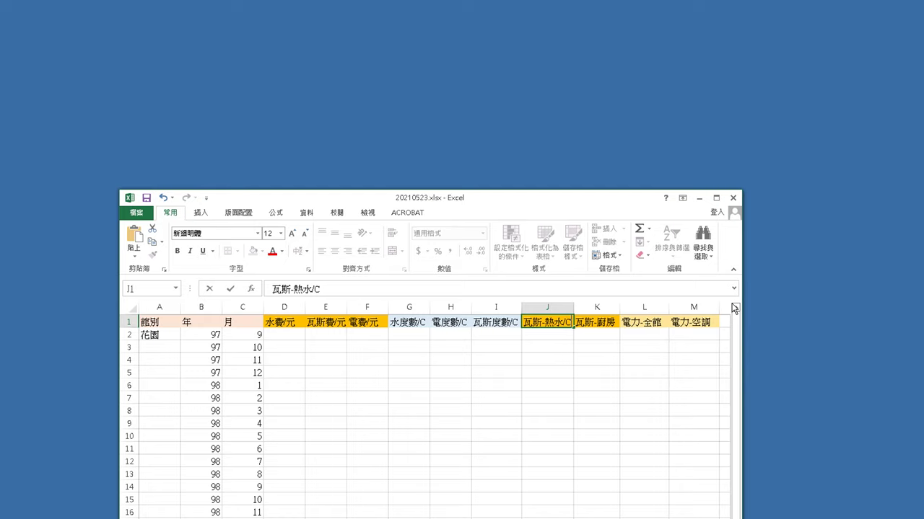
{"action": "left_click", "coordinate": [678, 371]}
{"action": "left_click_drag", "start_coordinate": [575, 306], "coordinate": [583, 306]}
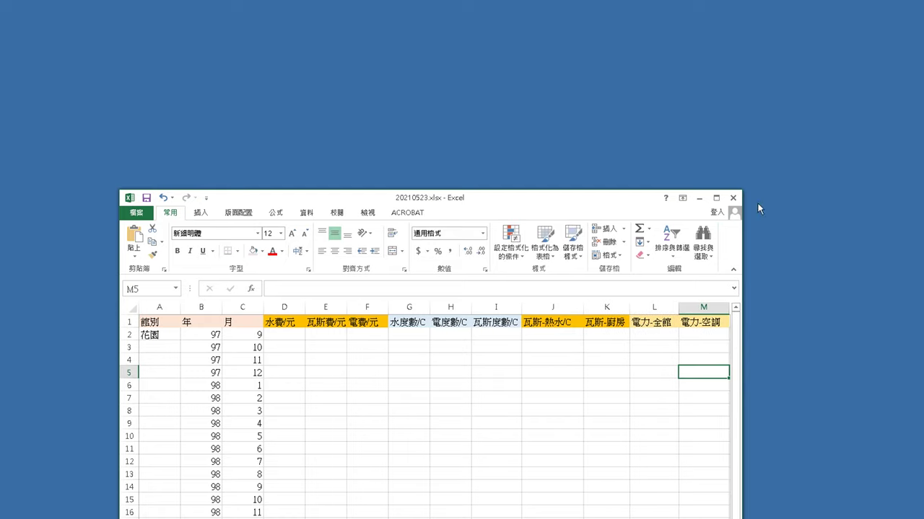
Move the workbook window higher and make it wider, and widen columns K, L and M
{"action": "left_click_drag", "start_coordinate": [599, 195], "coordinate": [551, 63]}
{"action": "left_click_drag", "start_coordinate": [697, 124], "coordinate": [815, 131]}
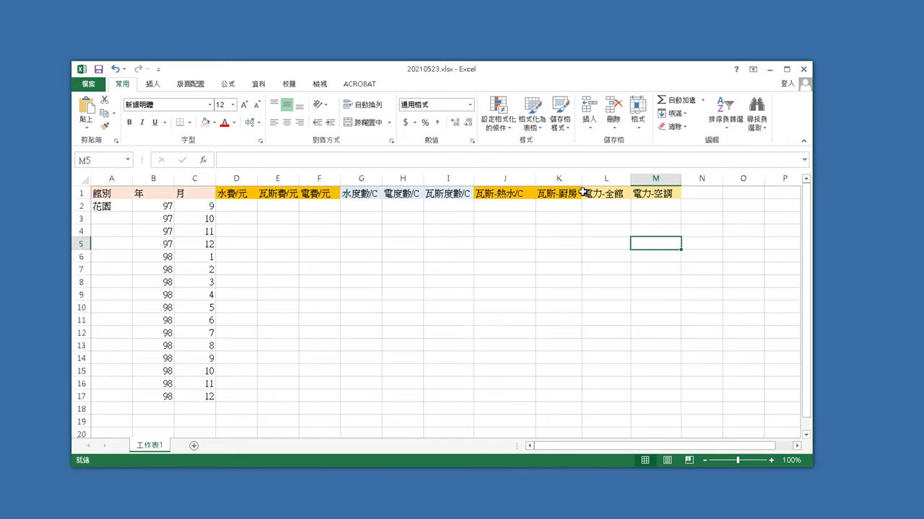
{"action": "left_click_drag", "start_coordinate": [583, 181], "coordinate": [726, 180]}
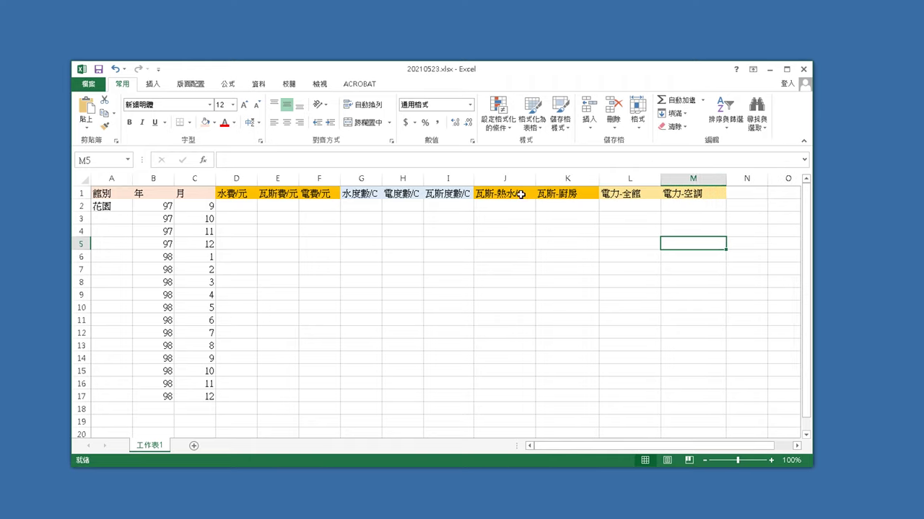
Add the unit /C to headers K1 to M1, making them 瓦斯-廚房/C, 電力-全館/C and 電力-空調/C
{"action": "double_click", "coordinate": [521, 195]}
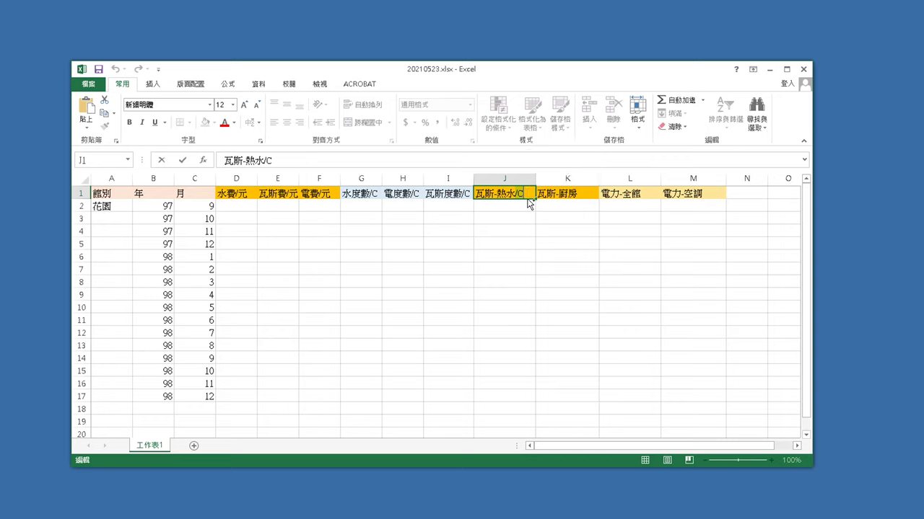
{"action": "double_click", "coordinate": [584, 193]}
{"action": "type", "text": "/C"}
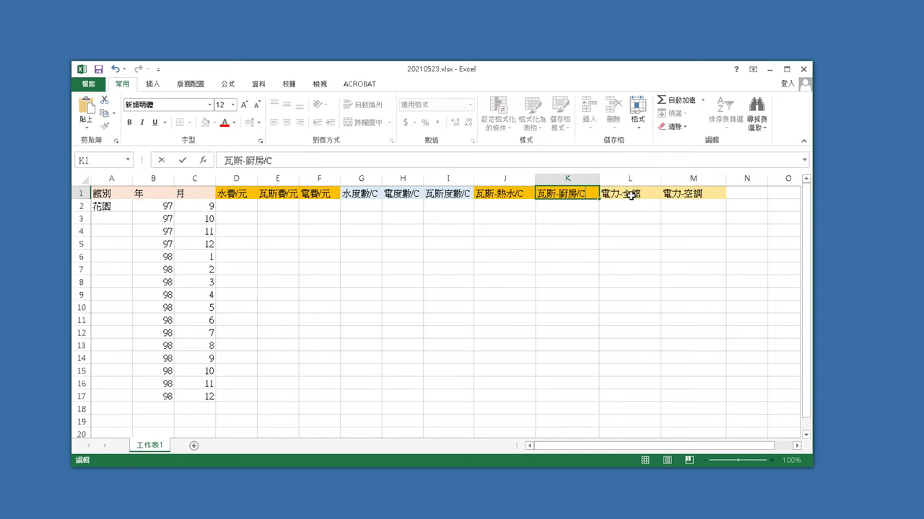
{"action": "double_click", "coordinate": [640, 193]}
{"action": "type", "text": "/C"}
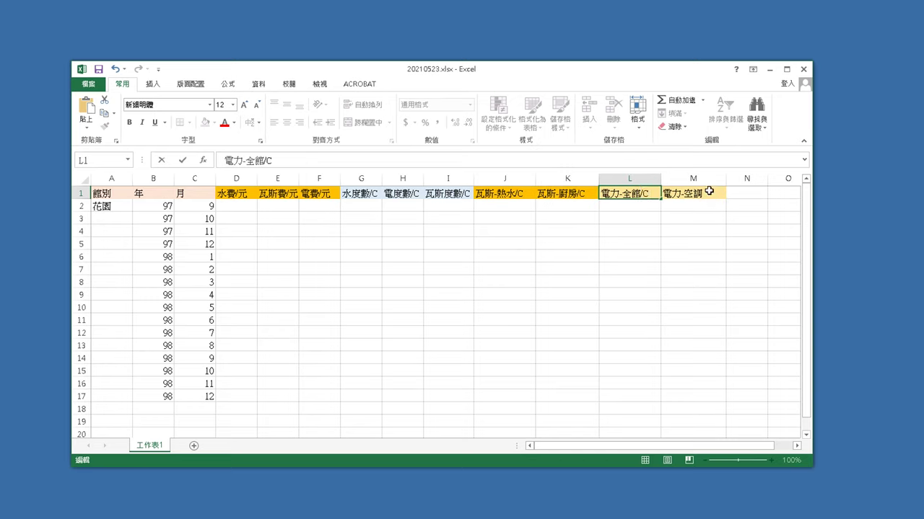
{"action": "double_click", "coordinate": [710, 193]}
{"action": "type", "text": "/C"}
{"action": "left_click", "coordinate": [689, 285]}
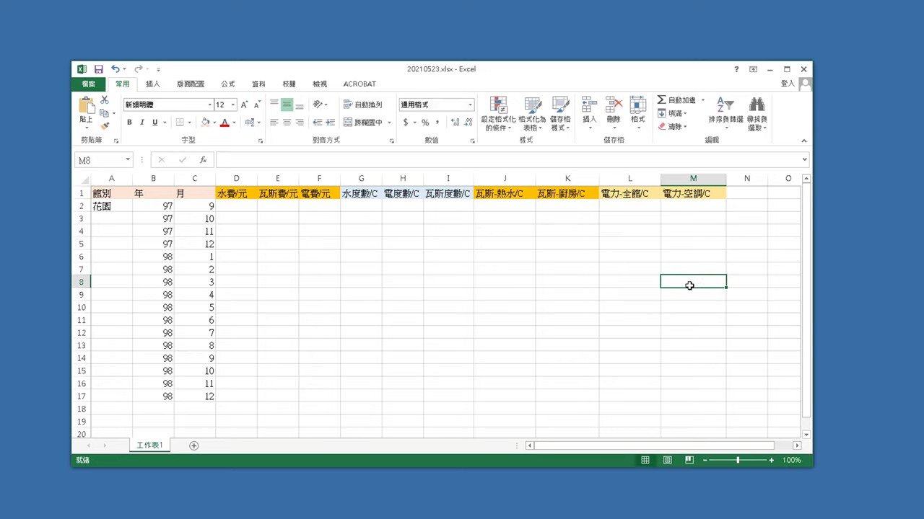
{"action": "left_click_drag", "start_coordinate": [228, 180], "coordinate": [328, 179]}
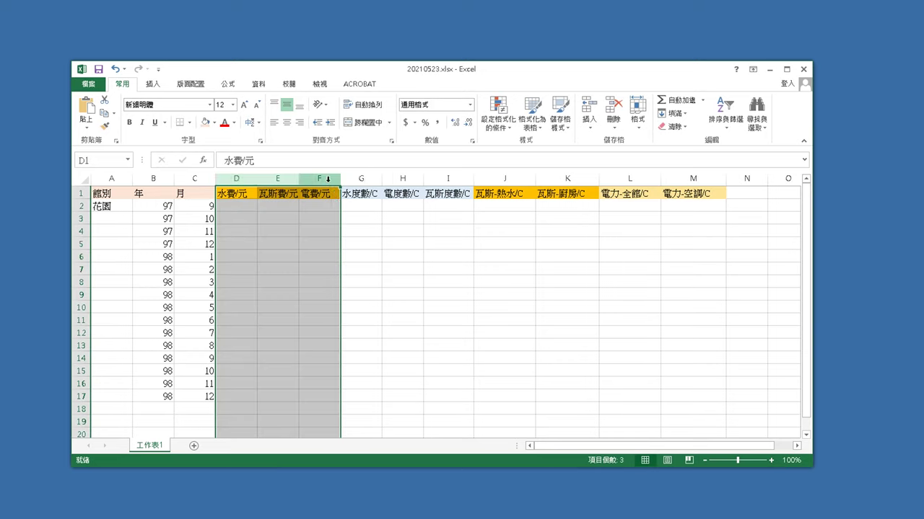
{"action": "right_click", "coordinate": [329, 178]}
{"action": "left_click", "coordinate": [588, 284]}
{"action": "left_click", "coordinate": [580, 294]}
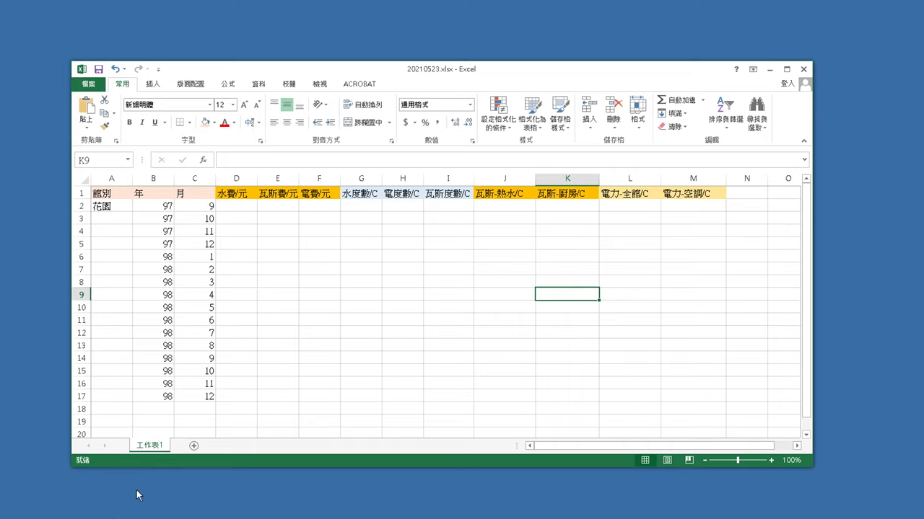
Maximize the workbook window and apply outline and inside borders to the header cells A1:M1
{"action": "double_click", "coordinate": [288, 69]}
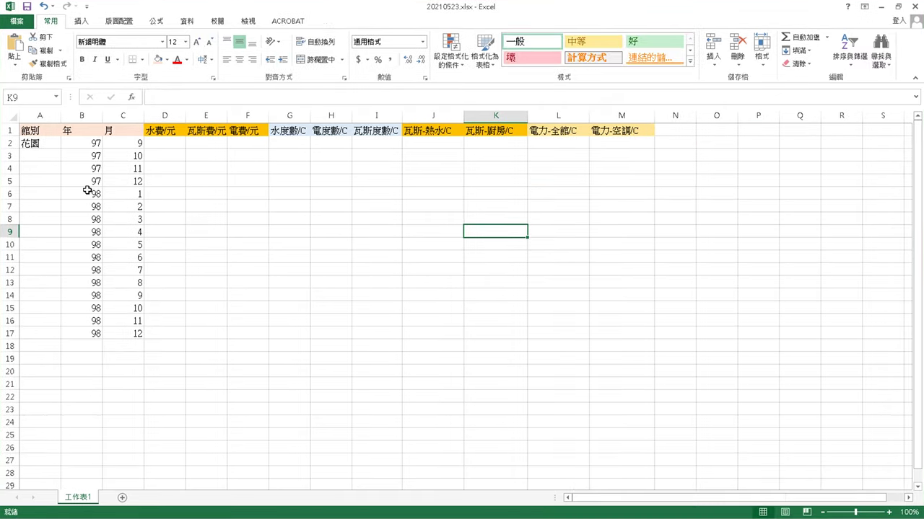
{"action": "left_click_drag", "start_coordinate": [49, 132], "coordinate": [637, 130]}
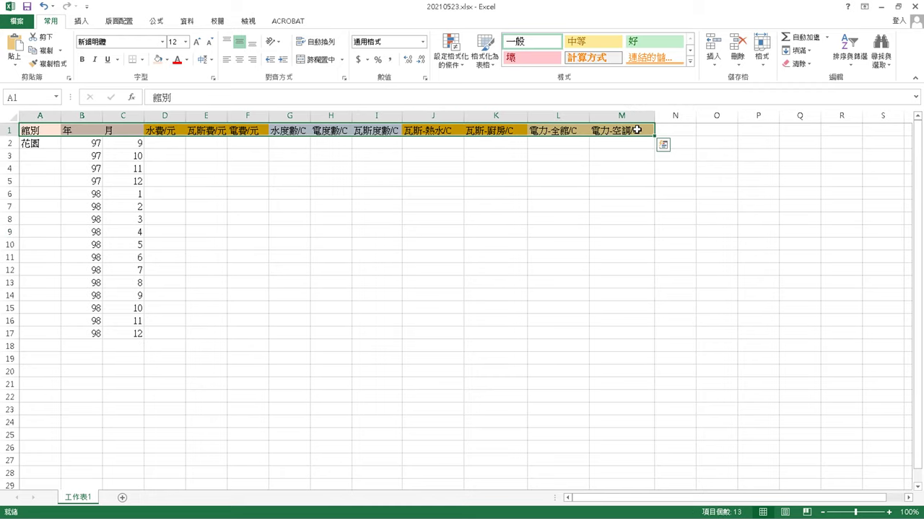
{"action": "right_click", "coordinate": [637, 130]}
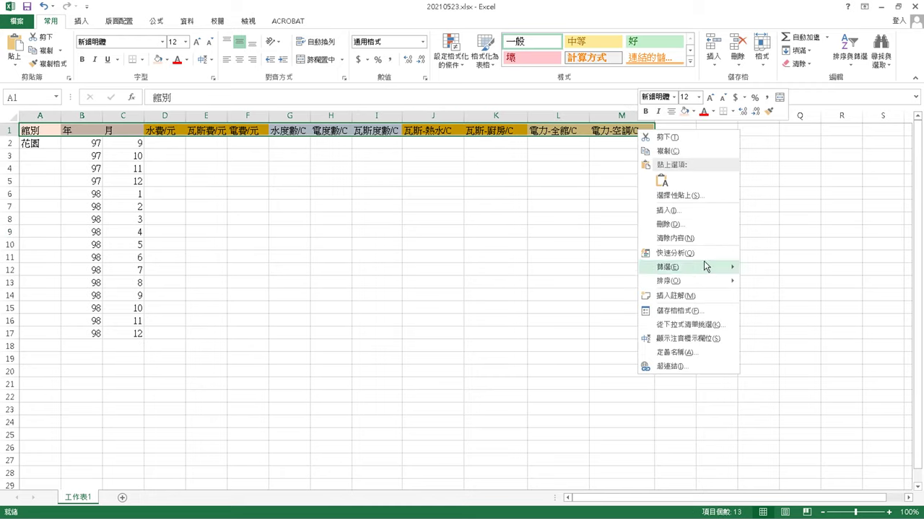
{"action": "left_click", "coordinate": [716, 307]}
{"action": "left_click", "coordinate": [683, 175]}
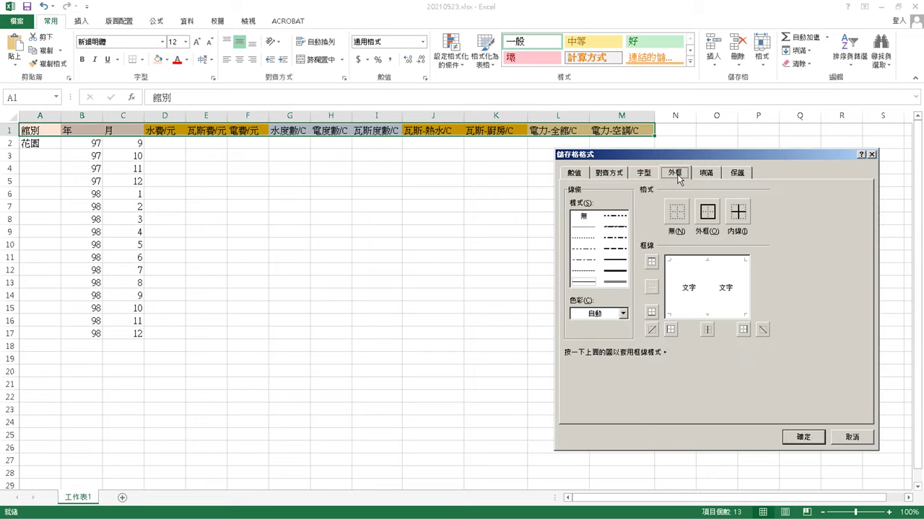
{"action": "left_click", "coordinate": [741, 217]}
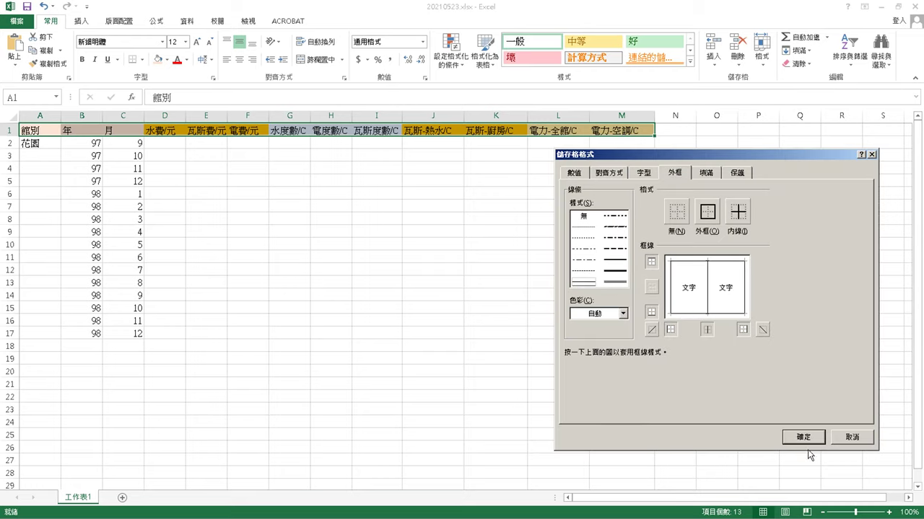
{"action": "left_click", "coordinate": [803, 438]}
{"action": "left_click", "coordinate": [675, 420]}
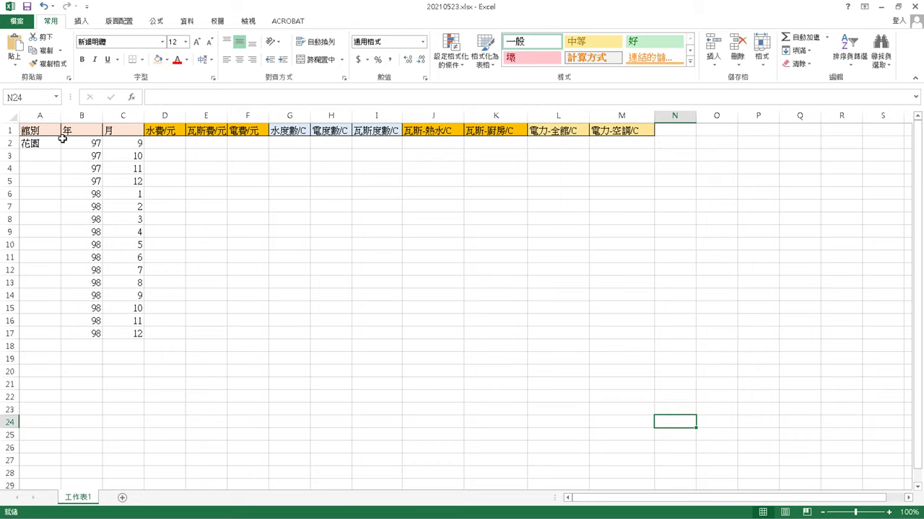
Fill the building name 花園 from A2 down to A23
{"action": "left_click", "coordinate": [51, 144]}
{"action": "left_click_drag", "start_coordinate": [61, 149], "coordinate": [42, 411]}
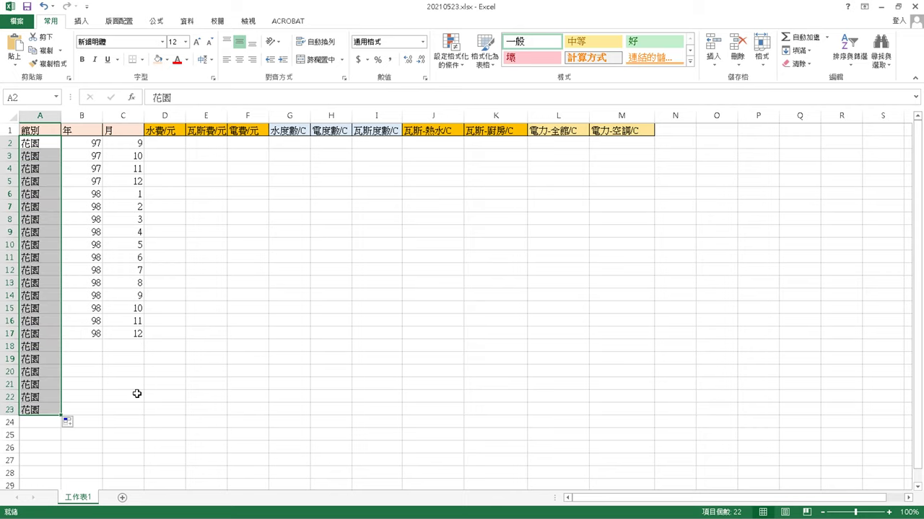
{"action": "left_click", "coordinate": [136, 396]}
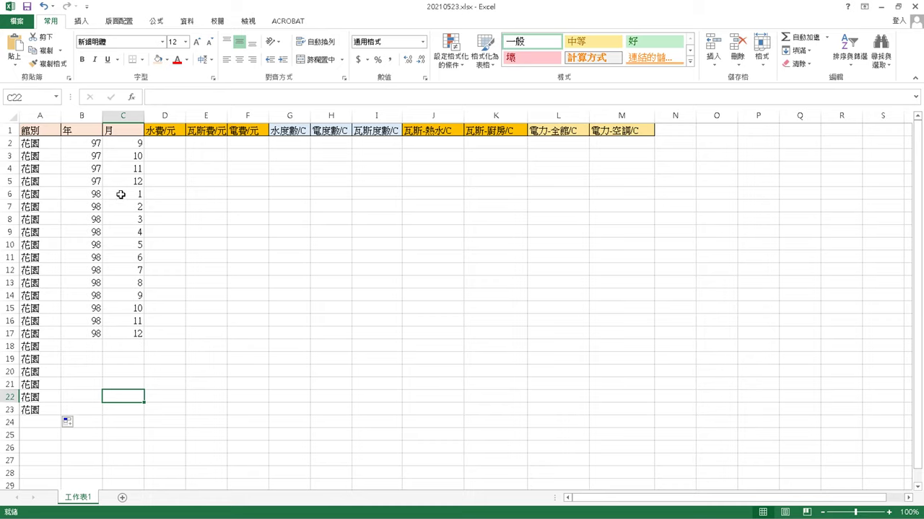
Copy the months 1 to 12 in C6:C17 and paste them at C18, C30 and C42
{"action": "left_click_drag", "start_coordinate": [133, 197], "coordinate": [127, 331]}
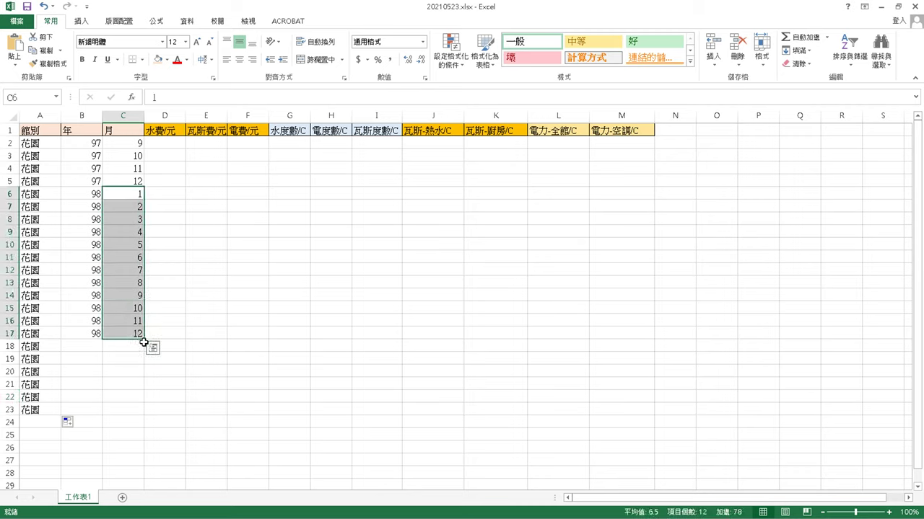
{"action": "key", "text": "ctrl+c"}
{"action": "left_click", "coordinate": [132, 349]}
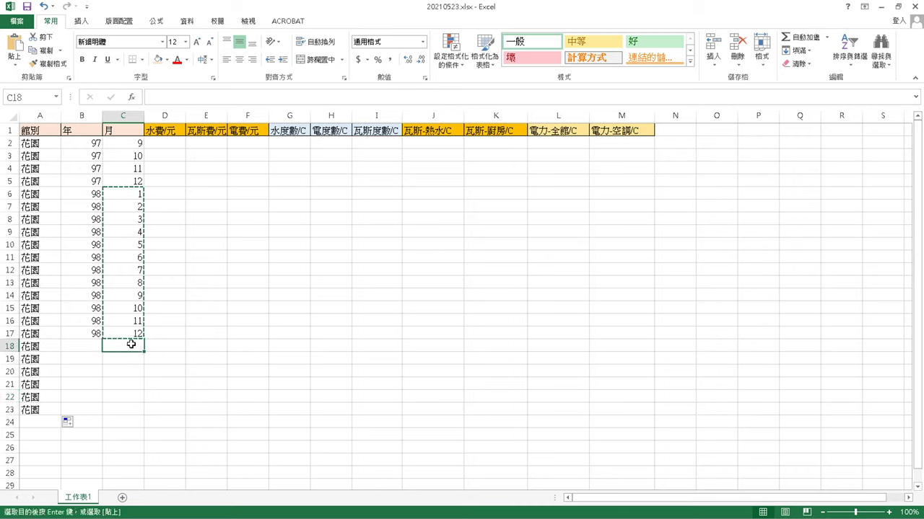
{"action": "key", "text": "ctrl+v"}
{"action": "scroll", "coordinate": [161, 373], "scroll_direction": "down", "scroll_amount": 6}
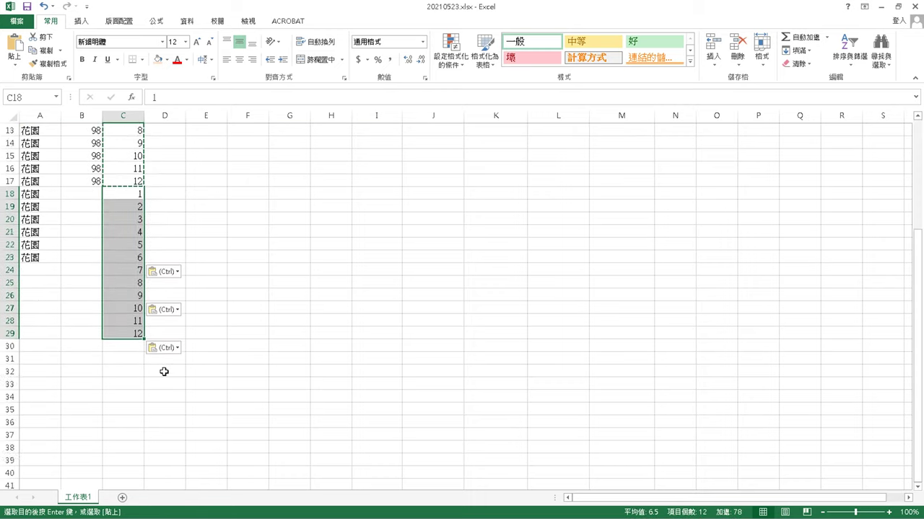
{"action": "left_click", "coordinate": [126, 271]}
{"action": "key", "text": "ctrl+v"}
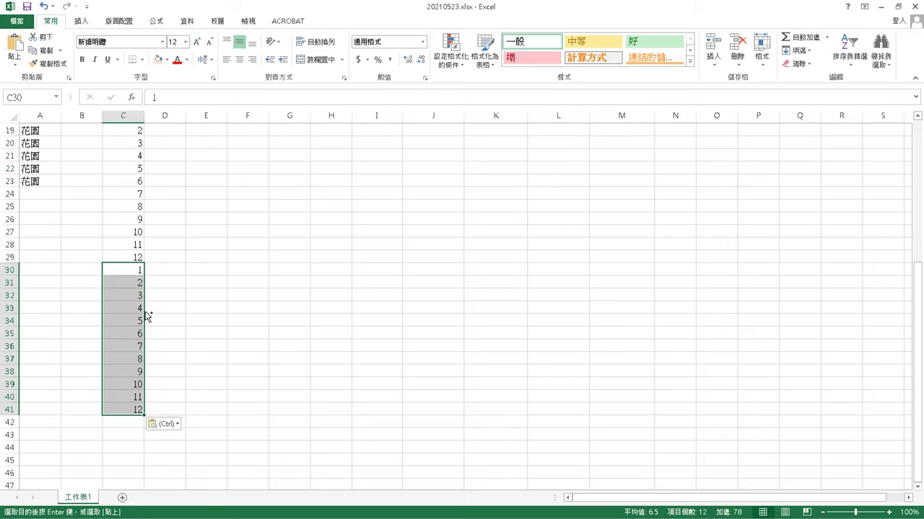
{"action": "left_click", "coordinate": [128, 421]}
{"action": "key", "text": "ctrl+v"}
Paste the copied months 1 to 12 at C54, C66 and C78
{"action": "scroll", "coordinate": [171, 422], "scroll_direction": "down", "scroll_amount": 1}
{"action": "scroll", "coordinate": [171, 422], "scroll_direction": "down", "scroll_amount": 5}
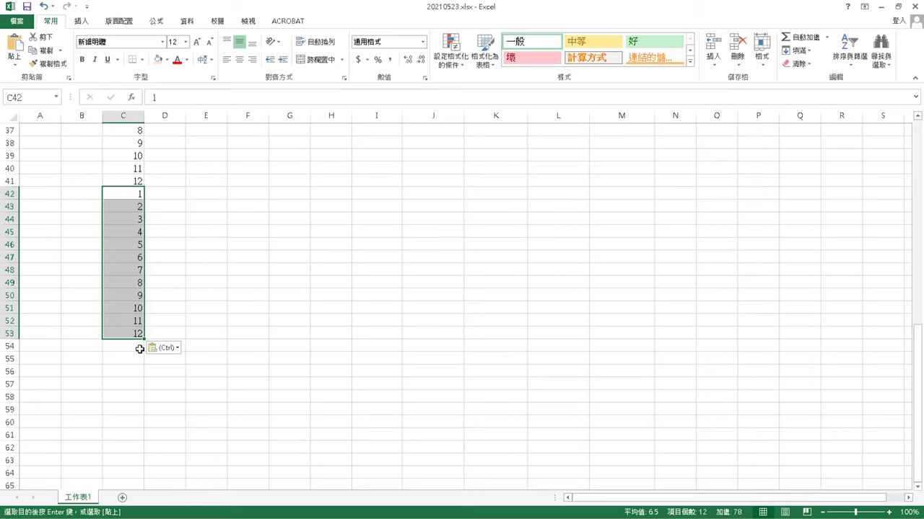
{"action": "left_click", "coordinate": [139, 349]}
{"action": "key", "text": "ctrl+v"}
{"action": "scroll", "coordinate": [150, 404], "scroll_direction": "down", "scroll_amount": 4}
{"action": "left_click", "coordinate": [133, 347]}
{"action": "key", "text": "ctrl+v"}
{"action": "scroll", "coordinate": [151, 409], "scroll_direction": "down", "scroll_amount": 4}
{"action": "left_click", "coordinate": [119, 349]}
{"action": "key", "text": "ctrl+v"}
Continue the month column by pasting the 1 to 12 block at C90, C102 and C114
{"action": "scroll", "coordinate": [138, 428], "scroll_direction": "down", "scroll_amount": 4}
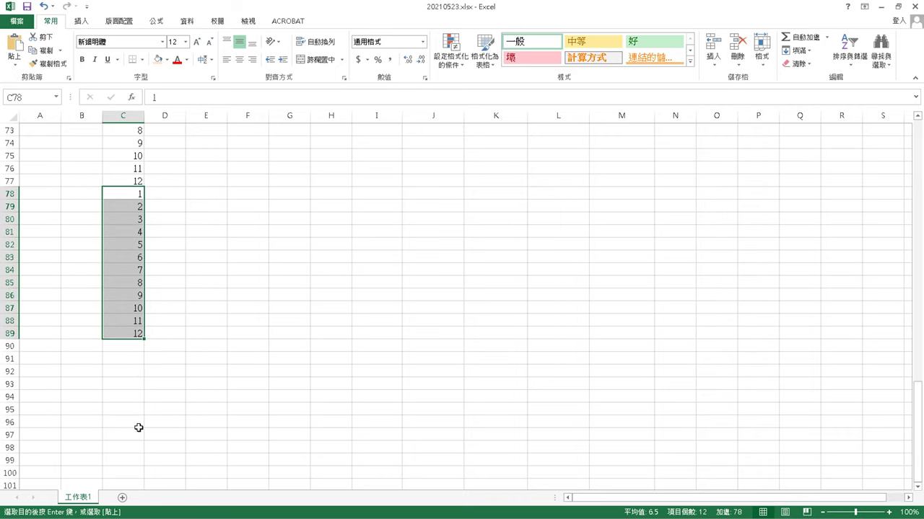
{"action": "left_click", "coordinate": [128, 350]}
{"action": "key", "text": "ctrl+v"}
{"action": "scroll", "coordinate": [140, 401], "scroll_direction": "down", "scroll_amount": 5}
{"action": "left_click", "coordinate": [135, 308]}
{"action": "key", "text": "ctrl+v"}
{"action": "scroll", "coordinate": [142, 402], "scroll_direction": "down", "scroll_amount": 4}
{"action": "left_click", "coordinate": [119, 306]}
{"action": "key", "text": "ctrl+v"}
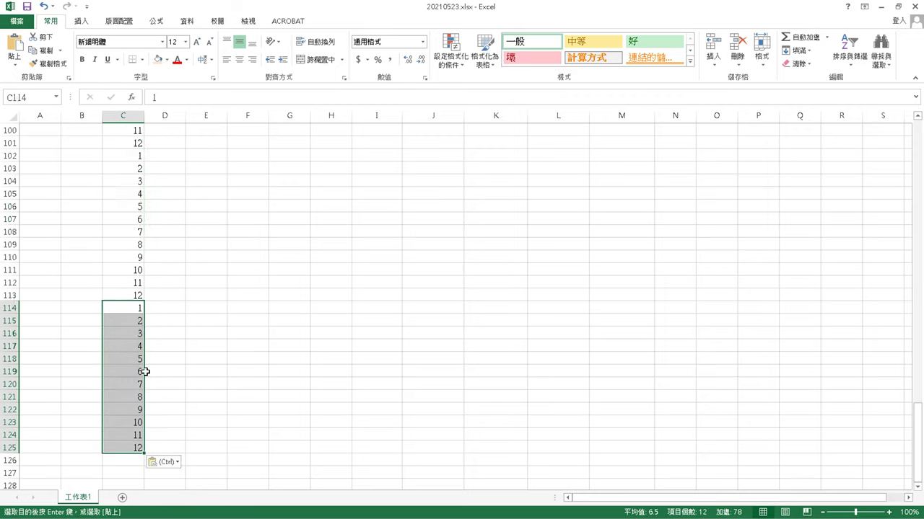
Paste the 1 to 12 month block at C126, C138 and C150
{"action": "scroll", "coordinate": [137, 390], "scroll_direction": "down", "scroll_amount": 5}
{"action": "left_click", "coordinate": [125, 272]}
{"action": "key", "text": "ctrl+v"}
{"action": "scroll", "coordinate": [122, 303], "scroll_direction": "down", "scroll_amount": 4}
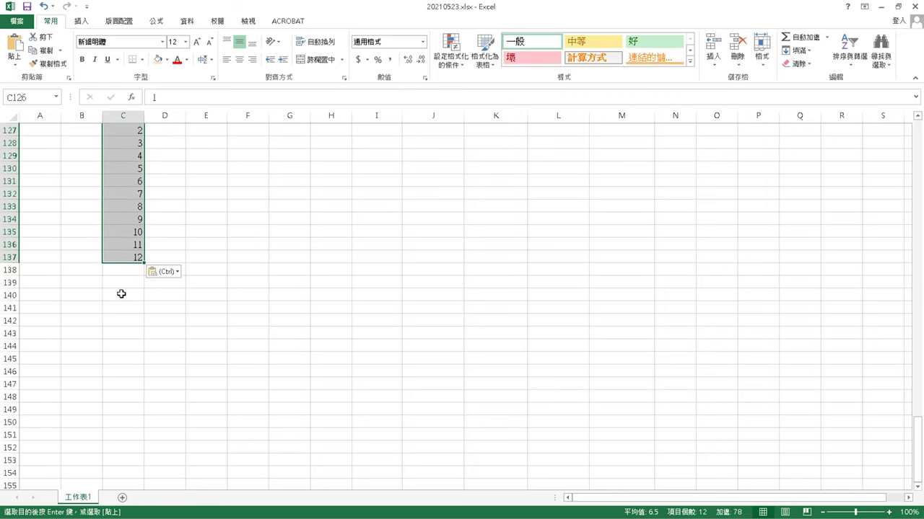
{"action": "left_click", "coordinate": [118, 272]}
{"action": "key", "text": "ctrl+v"}
{"action": "scroll", "coordinate": [130, 298], "scroll_direction": "down", "scroll_amount": 4}
{"action": "left_click", "coordinate": [125, 272]}
{"action": "key", "text": "ctrl+v"}
Paste the months 1 to 12 at C163 and delete the empty row 162 above them
{"action": "scroll", "coordinate": [125, 385], "scroll_direction": "down", "scroll_amount": 4}
{"action": "left_click", "coordinate": [112, 280]}
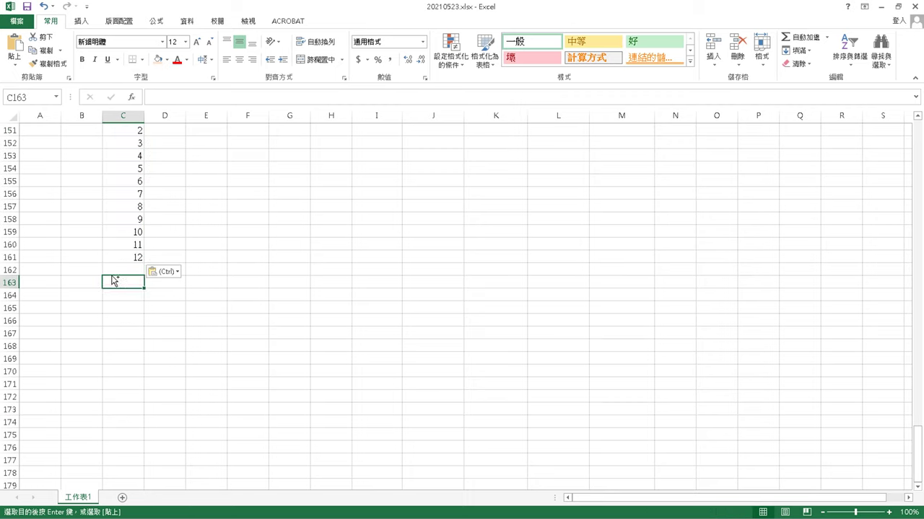
{"action": "key", "text": "ctrl+v"}
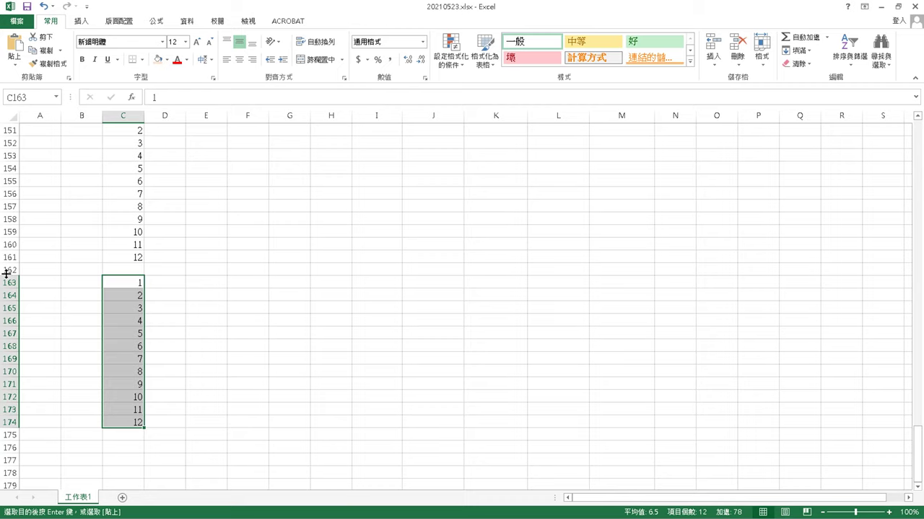
{"action": "left_click", "coordinate": [9, 269]}
{"action": "right_click", "coordinate": [9, 270]}
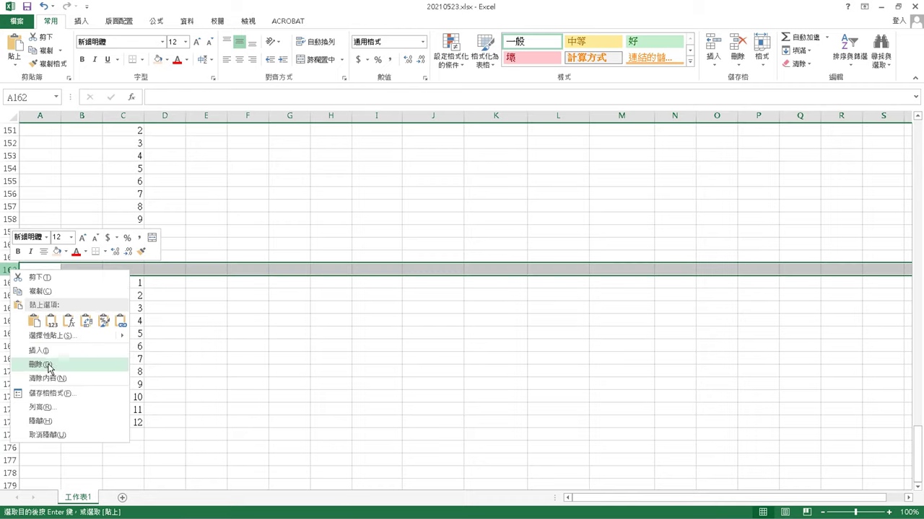
{"action": "left_click", "coordinate": [44, 365]}
Copy the months in C162:C173 and paste them at C174 and C186
{"action": "left_click", "coordinate": [135, 428]}
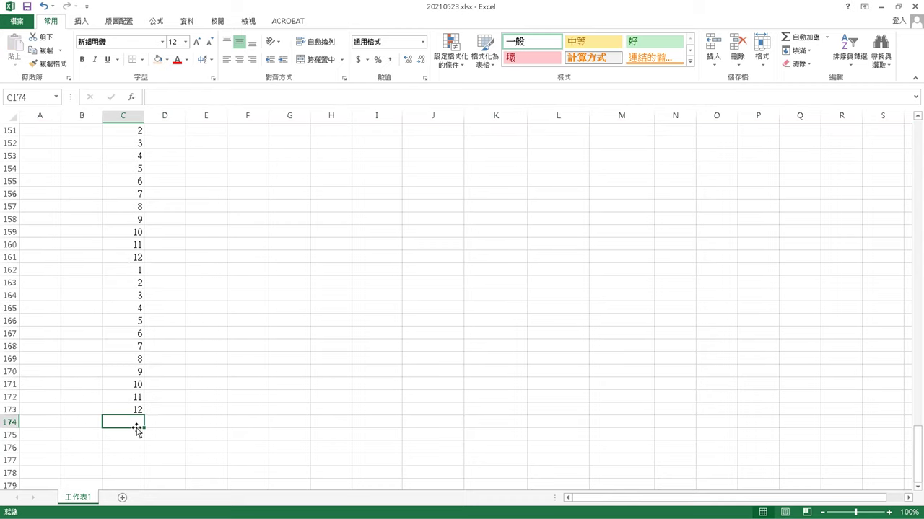
{"action": "left_click_drag", "start_coordinate": [135, 272], "coordinate": [138, 416]}
{"action": "key", "text": "ctrl+c"}
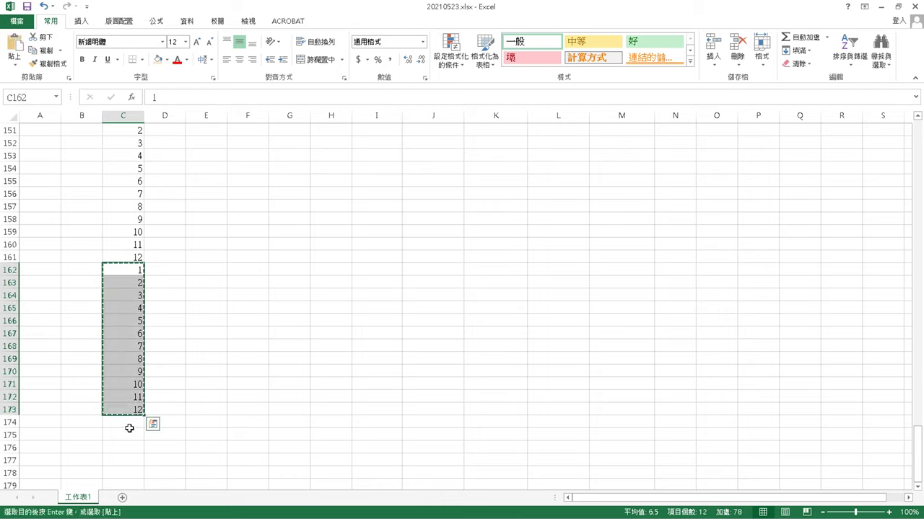
{"action": "left_click", "coordinate": [129, 435]}
{"action": "left_click", "coordinate": [129, 426]}
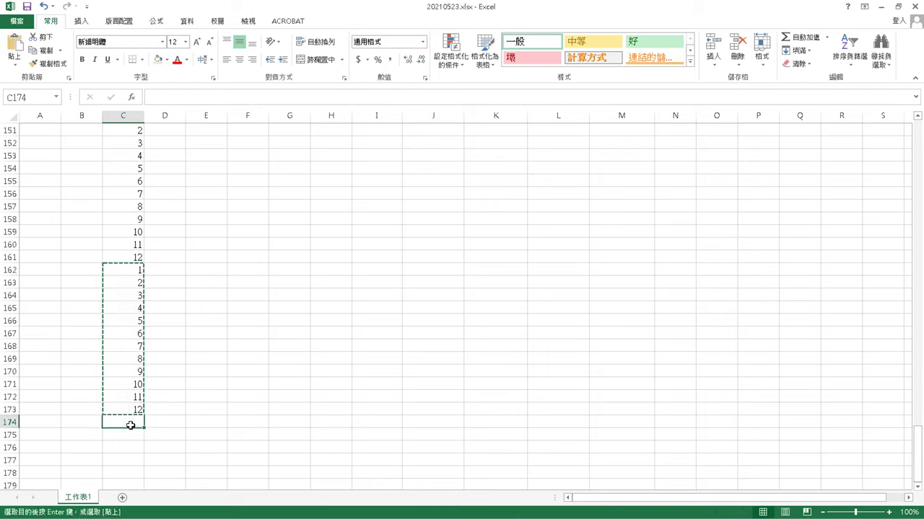
{"action": "key", "text": "ctrl+v"}
{"action": "scroll", "coordinate": [133, 437], "scroll_direction": "down", "scroll_amount": 5}
{"action": "left_click", "coordinate": [134, 385]}
{"action": "key", "text": "ctrl+v"}
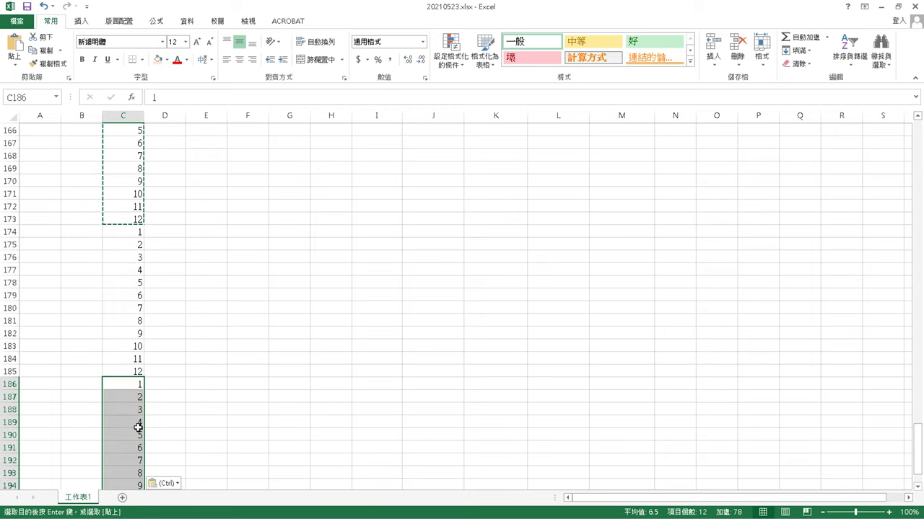
Paste the copied month block at C198, C210 and C222
{"action": "scroll", "coordinate": [133, 426], "scroll_direction": "down", "scroll_amount": 3}
{"action": "left_click", "coordinate": [130, 423]}
{"action": "key", "text": "ctrl+v"}
{"action": "scroll", "coordinate": [130, 423], "scroll_direction": "down", "scroll_amount": 4}
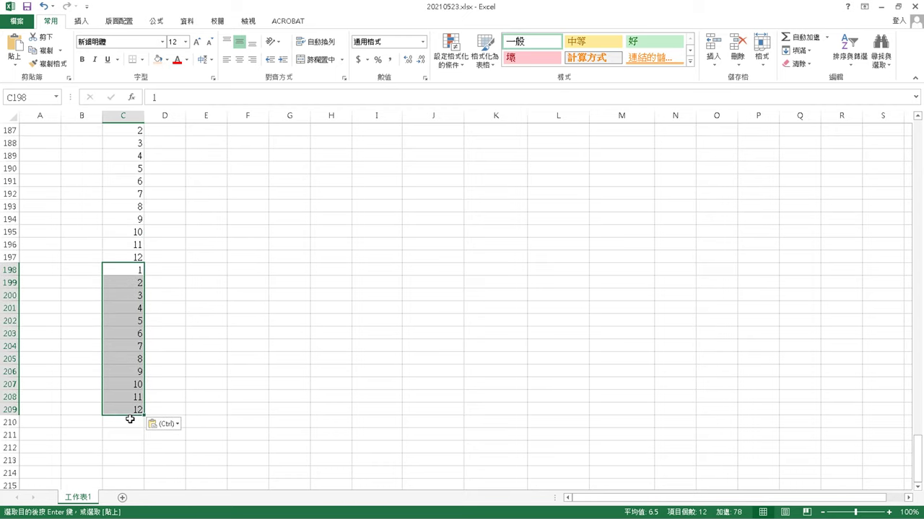
{"action": "left_click", "coordinate": [129, 422]}
{"action": "key", "text": "ctrl+v"}
{"action": "scroll", "coordinate": [130, 433], "scroll_direction": "down", "scroll_amount": 3}
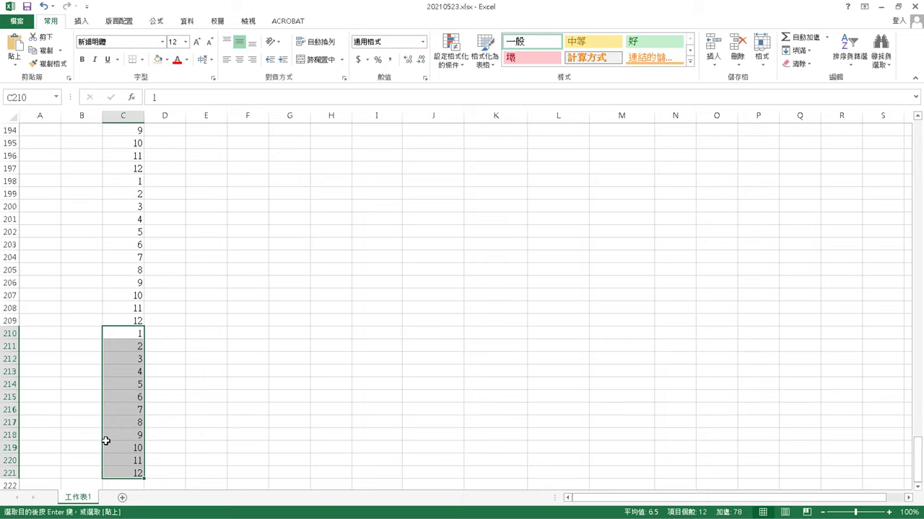
{"action": "scroll", "coordinate": [107, 437], "scroll_direction": "down", "scroll_amount": 5}
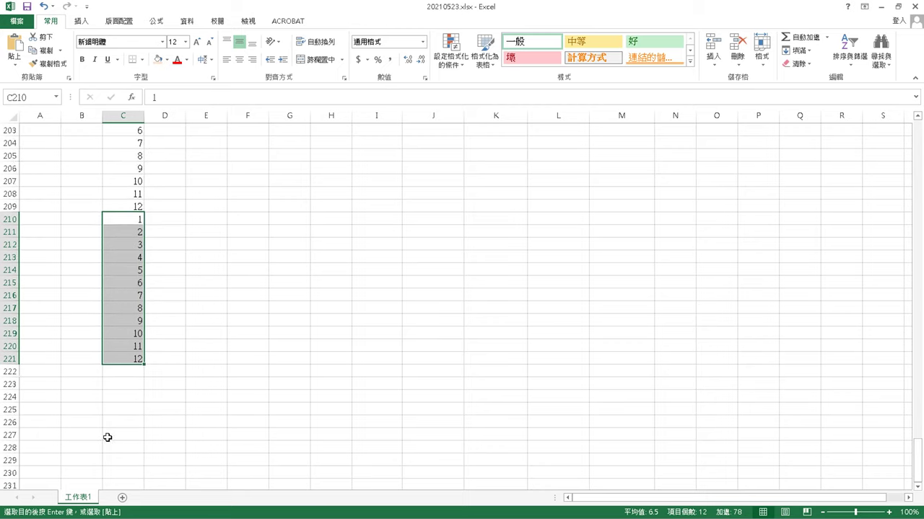
{"action": "left_click", "coordinate": [131, 297]}
{"action": "key", "text": "ctrl+v"}
Extend the month column by pasting the 1 to 12 block at C234, C246, C258 and C270
{"action": "scroll", "coordinate": [135, 377], "scroll_direction": "down", "scroll_amount": 3}
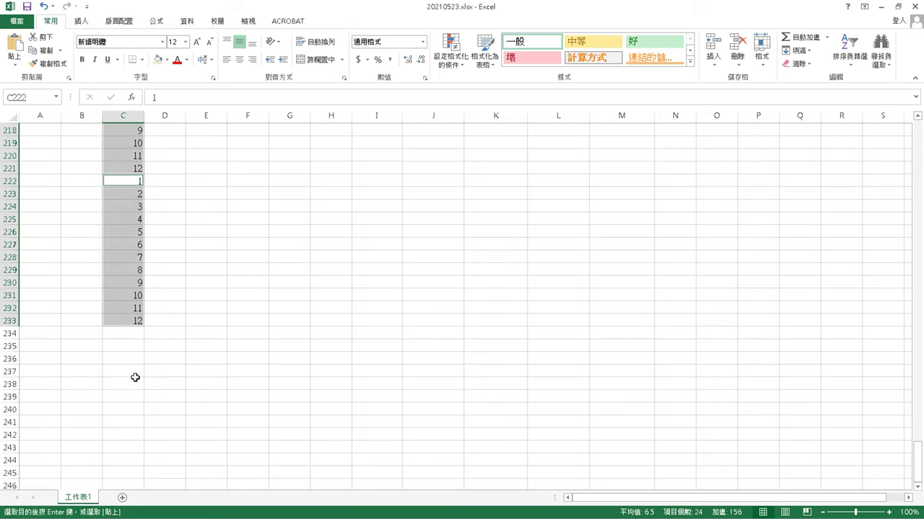
{"action": "left_click", "coordinate": [130, 332]}
{"action": "key", "text": "ctrl+v"}
{"action": "scroll", "coordinate": [132, 374], "scroll_direction": "down", "scroll_amount": 4}
{"action": "left_click", "coordinate": [128, 333]}
{"action": "key", "text": "ctrl+v"}
{"action": "scroll", "coordinate": [134, 404], "scroll_direction": "down", "scroll_amount": 4}
{"action": "left_click", "coordinate": [126, 336]}
{"action": "key", "text": "ctrl+v"}
{"action": "scroll", "coordinate": [130, 383], "scroll_direction": "down", "scroll_amount": 3}
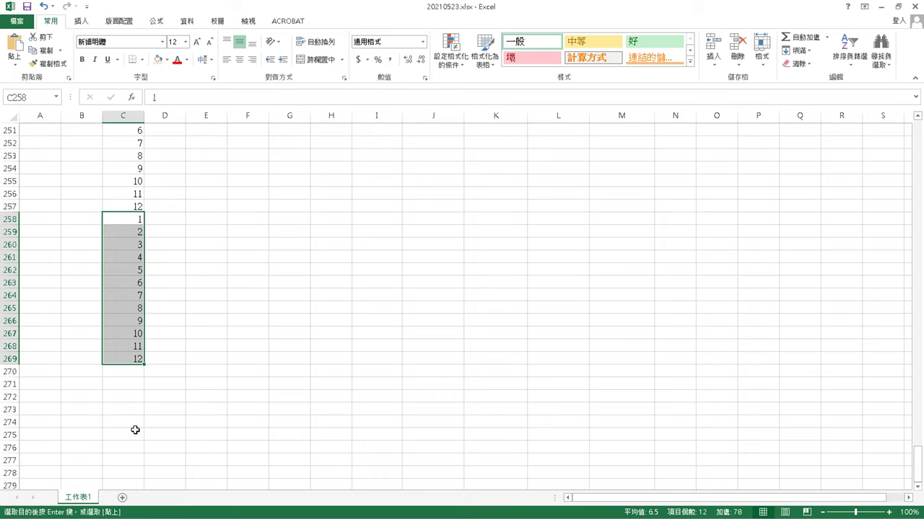
{"action": "left_click", "coordinate": [128, 374]}
{"action": "key", "text": "ctrl+v"}
Fill the year from B17 into B18 and change B18 to 99
{"action": "scroll", "coordinate": [132, 396], "scroll_direction": "up", "scroll_amount": 6}
{"action": "scroll", "coordinate": [131, 397], "scroll_direction": "up", "scroll_amount": 20}
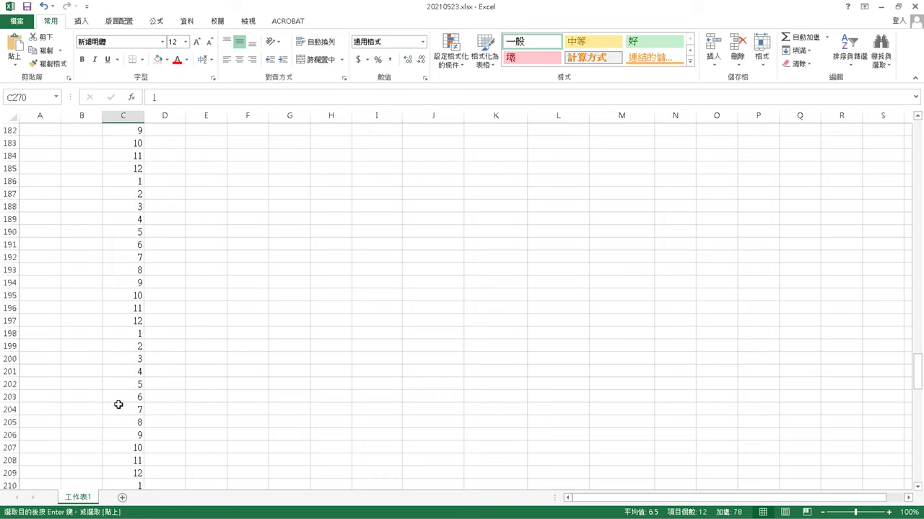
{"action": "scroll", "coordinate": [105, 415], "scroll_direction": "up", "scroll_amount": 20}
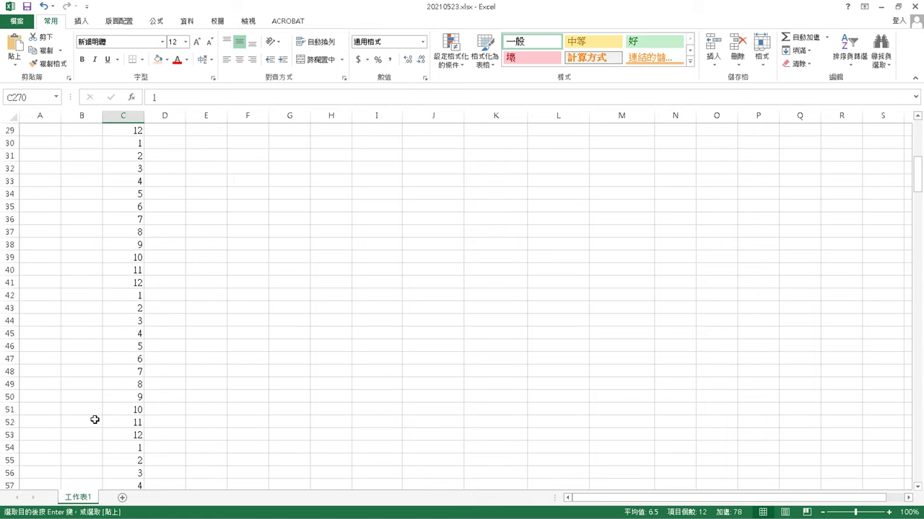
{"action": "left_click", "coordinate": [86, 346]}
{"action": "left_click", "coordinate": [92, 336]}
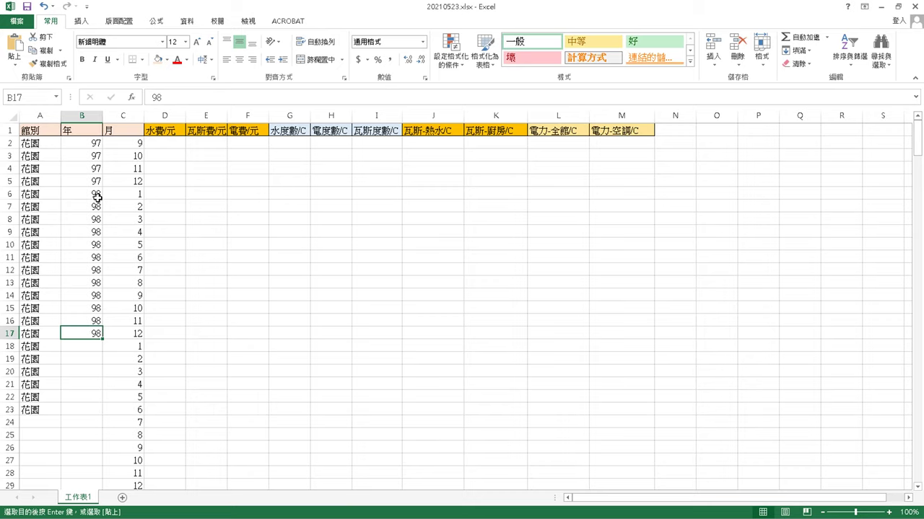
{"action": "left_click_drag", "start_coordinate": [104, 340], "coordinate": [105, 351]}
{"action": "left_click", "coordinate": [90, 346]}
{"action": "double_click", "coordinate": [90, 347]}
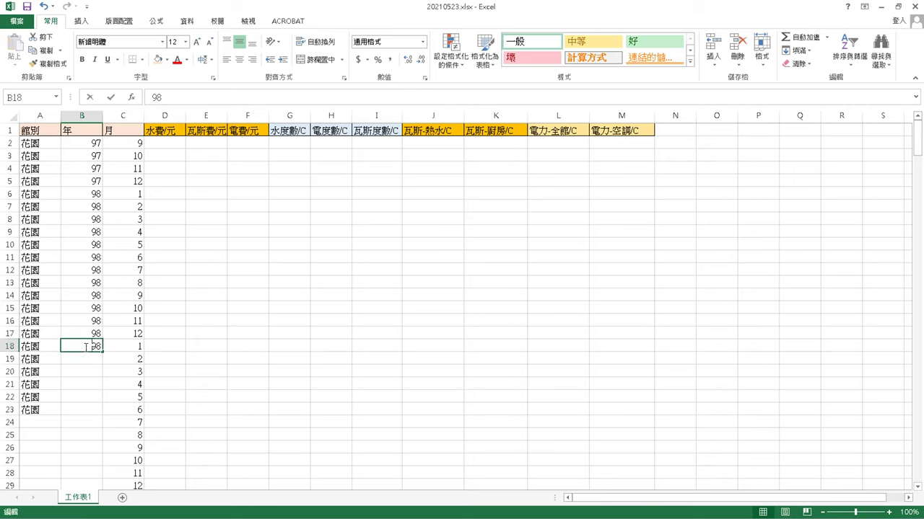
{"action": "double_click", "coordinate": [94, 346]}
{"action": "type", "text": "99"}
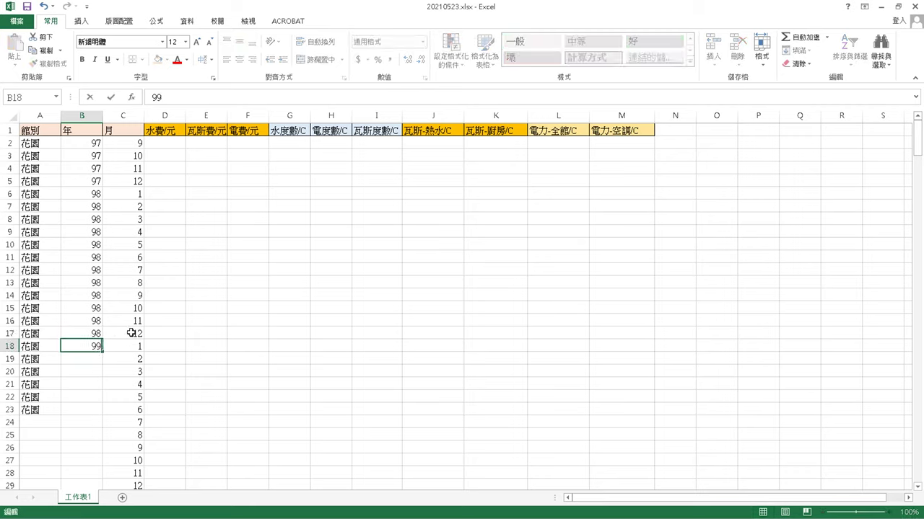
{"action": "left_click", "coordinate": [262, 487]}
Fill the year 99 from B18 down to B29, through month 12
{"action": "scroll", "coordinate": [180, 361], "scroll_direction": "down", "scroll_amount": 2}
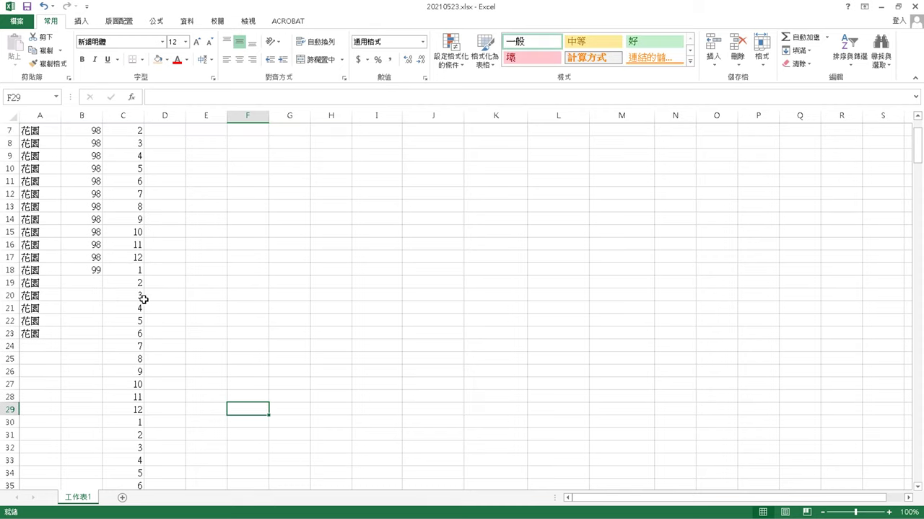
{"action": "left_click", "coordinate": [80, 270]}
{"action": "left_click_drag", "start_coordinate": [102, 277], "coordinate": [91, 261]}
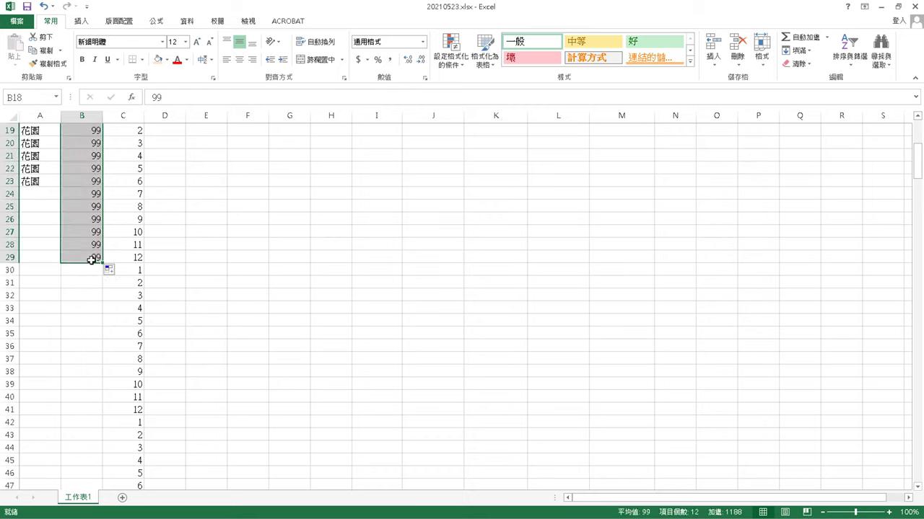
Enter the year 100 in B30 and fill it down to B41, through month 12
{"action": "left_click", "coordinate": [96, 270]}
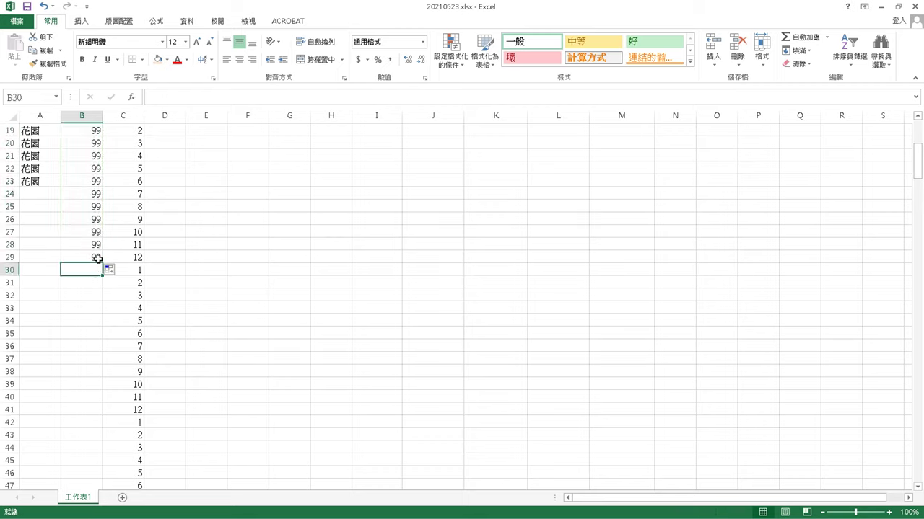
{"action": "type", "text": "10"}
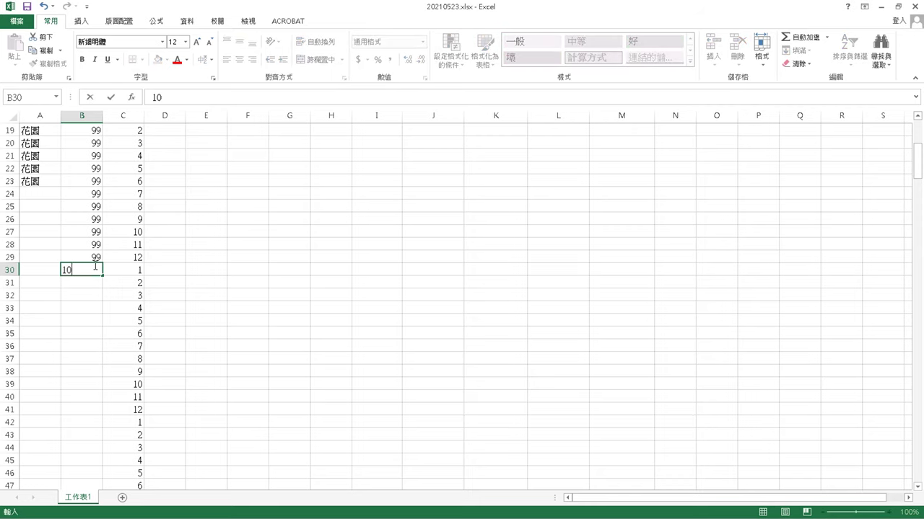
{"action": "type", "text": "0"}
{"action": "left_click", "coordinate": [128, 448]}
{"action": "left_click", "coordinate": [94, 270]}
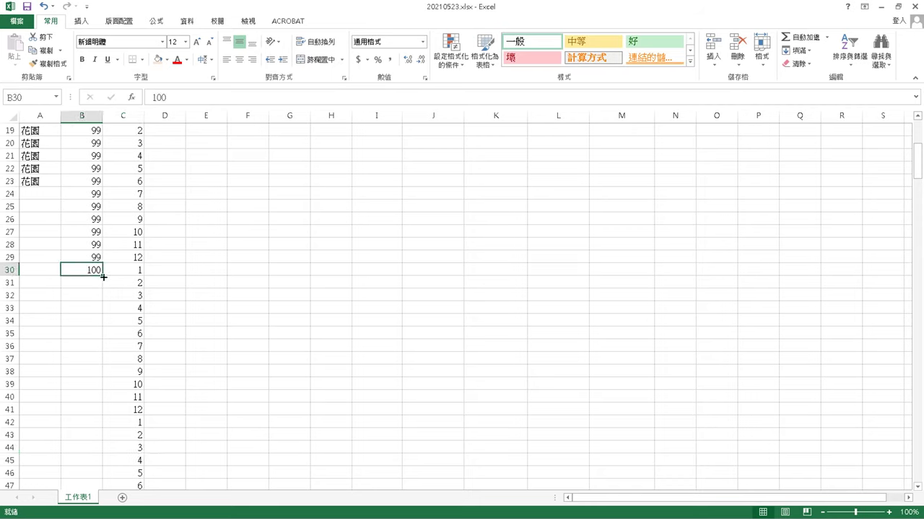
{"action": "left_click_drag", "start_coordinate": [104, 276], "coordinate": [89, 415]}
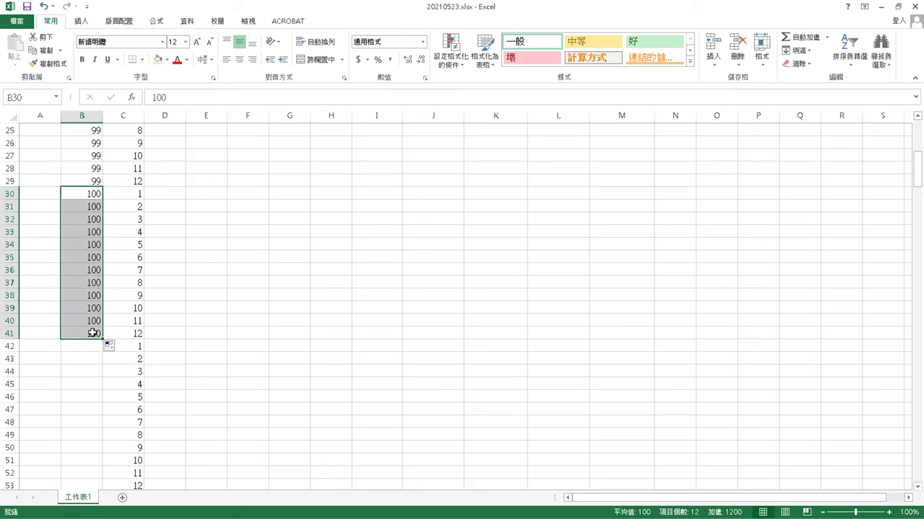
Enter the year 101 in B42 and fill it down to B58
{"action": "left_click", "coordinate": [81, 352]}
{"action": "type", "text": "101"}
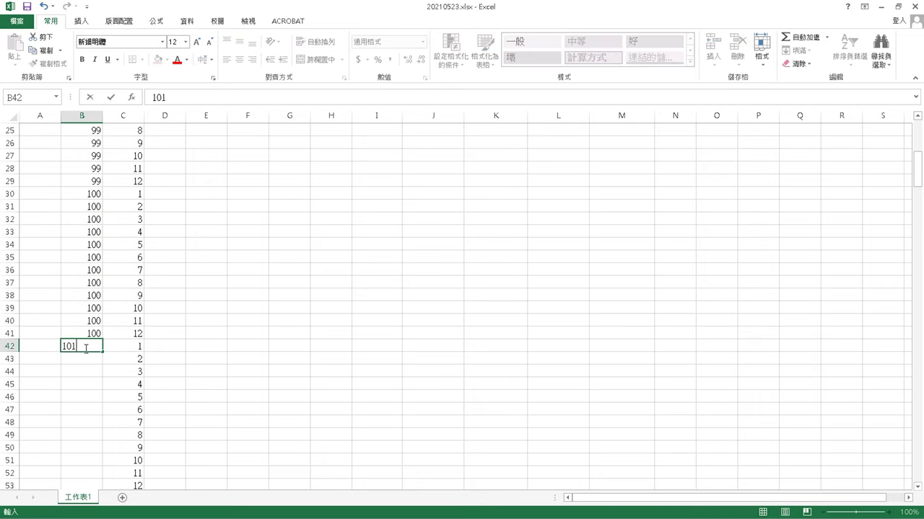
{"action": "key", "text": "Return"}
{"action": "left_click", "coordinate": [85, 349]}
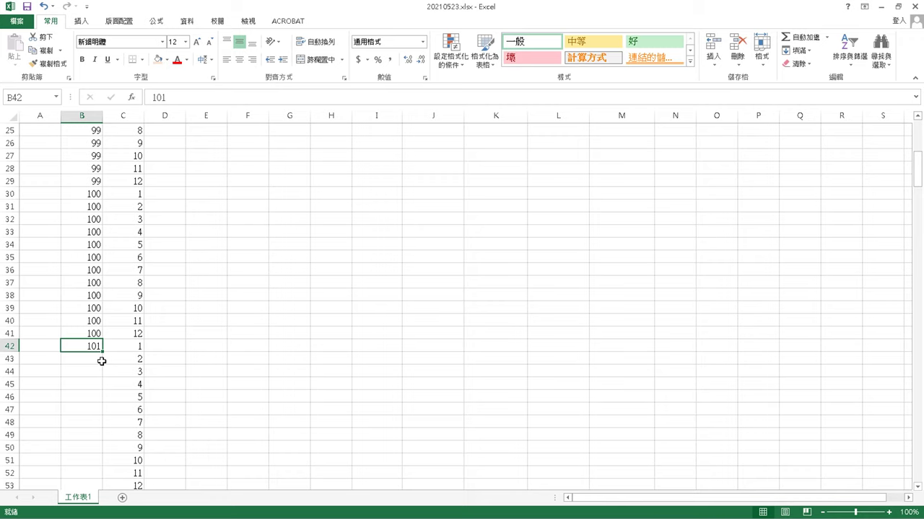
{"action": "left_click_drag", "start_coordinate": [103, 352], "coordinate": [92, 205]}
{"action": "scroll", "coordinate": [98, 208], "scroll_direction": "up", "scroll_amount": 3}
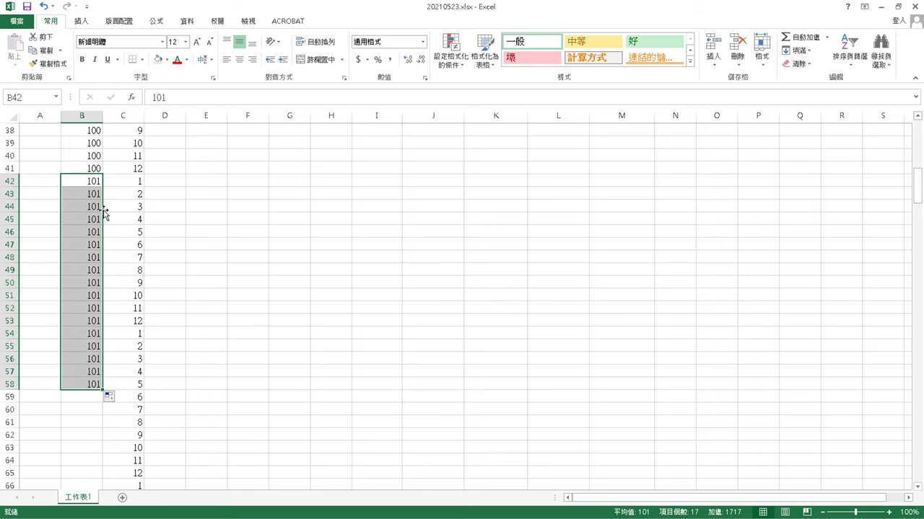
Extend B53 into B54 as a series to get year 102, and fill 102 down to B65
{"action": "left_click", "coordinate": [98, 321]}
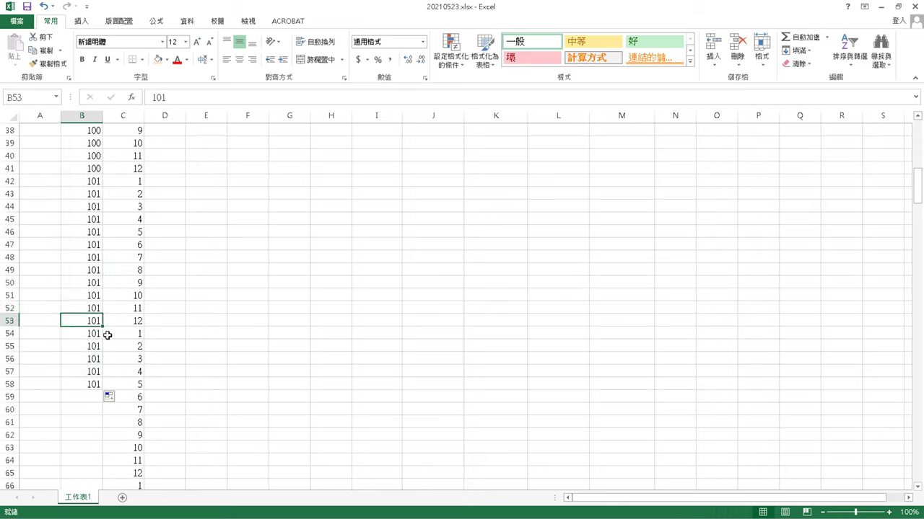
{"action": "left_click_drag", "start_coordinate": [102, 329], "coordinate": [101, 342]}
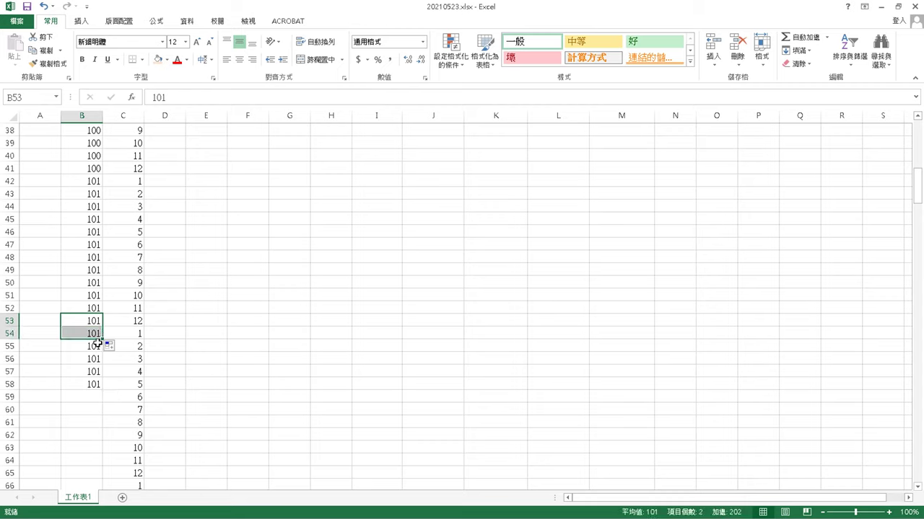
{"action": "left_click", "coordinate": [109, 345]}
{"action": "left_click", "coordinate": [133, 373]}
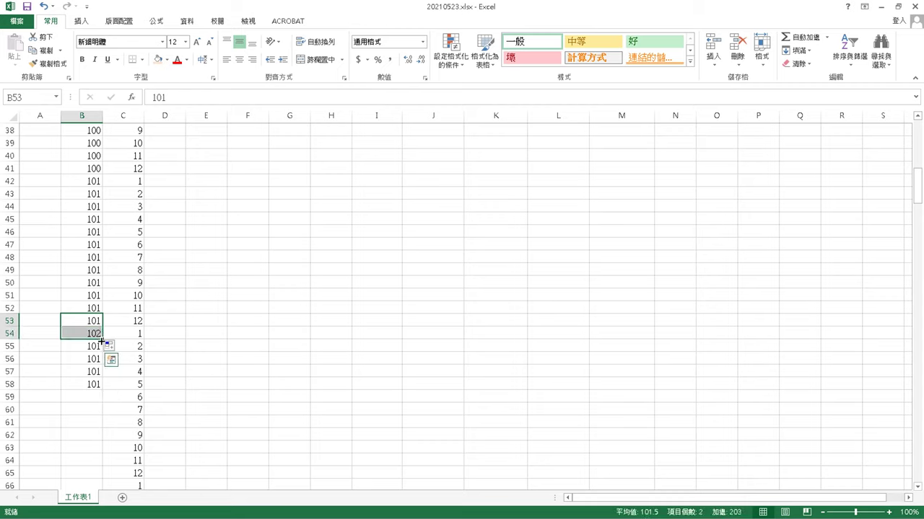
{"action": "left_click", "coordinate": [92, 335]}
{"action": "left_click_drag", "start_coordinate": [102, 340], "coordinate": [115, 473]}
{"action": "scroll", "coordinate": [123, 454], "scroll_direction": "down", "scroll_amount": 3}
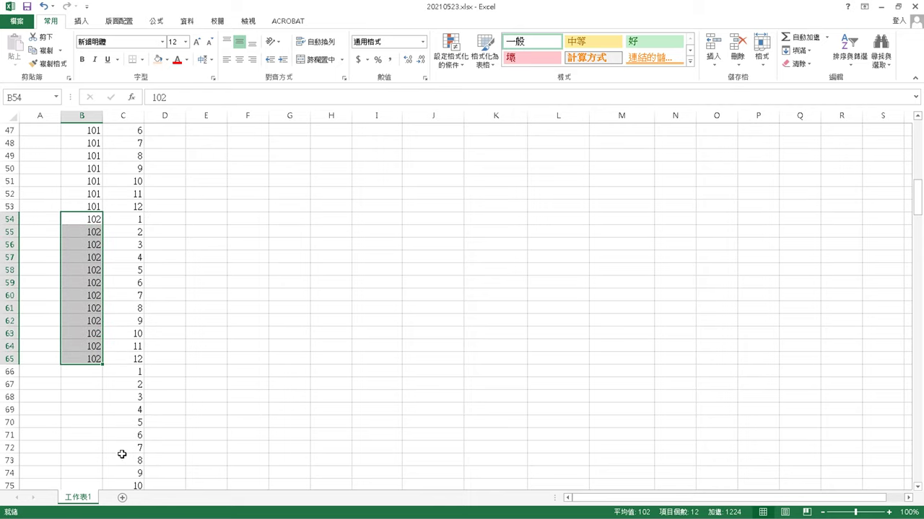
Extend B65 into B66 as a series to get year 103, and fill 103 down to B77
{"action": "left_click", "coordinate": [97, 368]}
{"action": "left_click", "coordinate": [94, 358]}
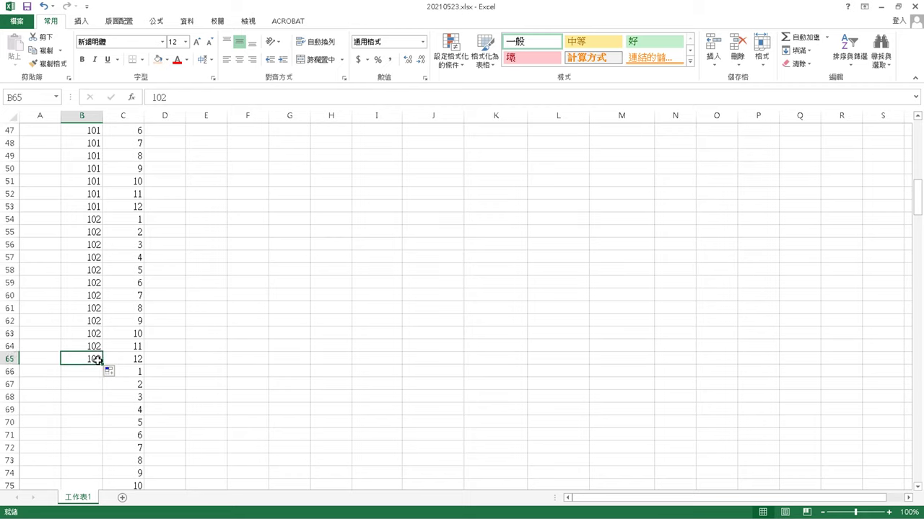
{"action": "left_click_drag", "start_coordinate": [103, 363], "coordinate": [102, 377]}
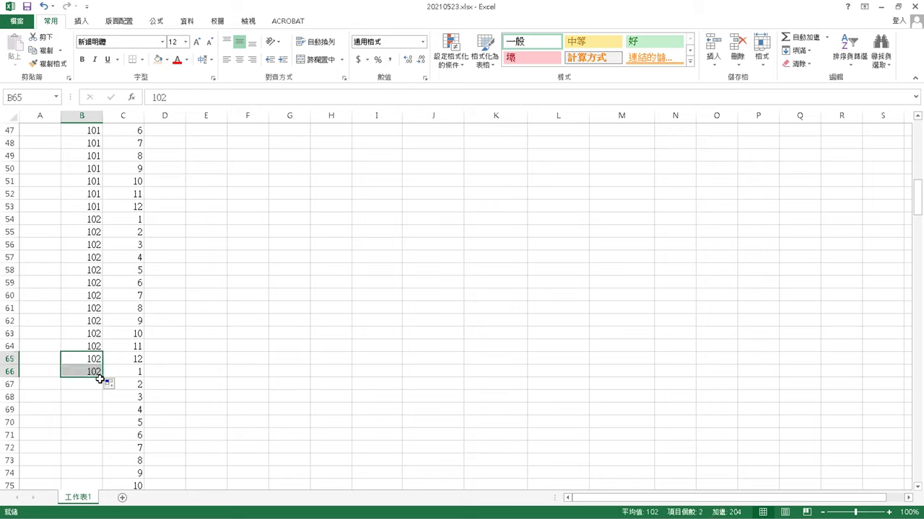
{"action": "left_click", "coordinate": [114, 385]}
{"action": "left_click", "coordinate": [119, 411]}
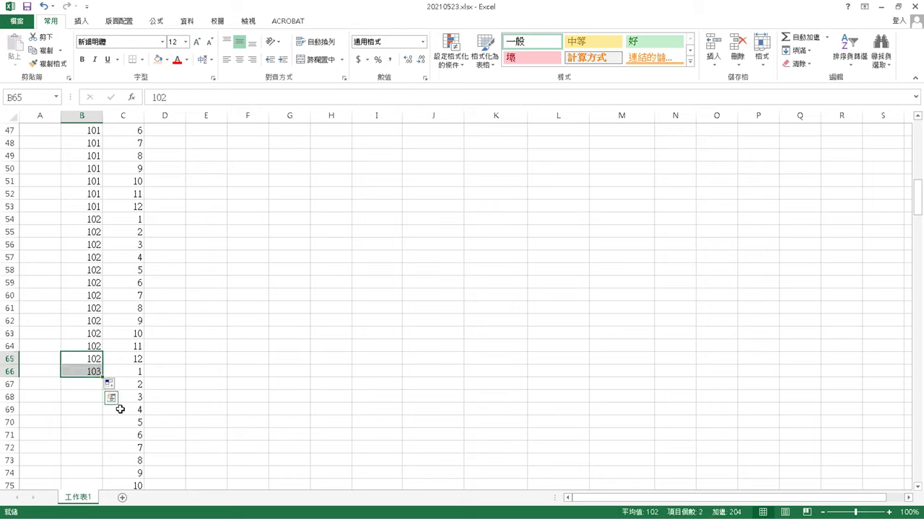
{"action": "left_click", "coordinate": [94, 372]}
{"action": "mouse_move", "coordinate": [106, 399]}
{"action": "left_mouse_down"}
{"action": "mouse_move", "coordinate": [105, 469]}
{"action": "mouse_move", "coordinate": [99, 386]}
{"action": "left_mouse_up"}
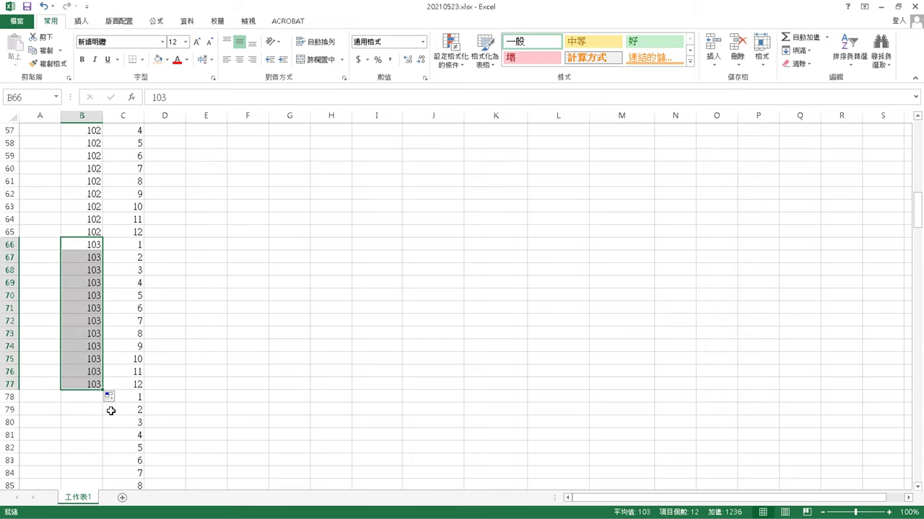
Enter the year 104 in B78 and fill it down to B89, through month 12
{"action": "left_click", "coordinate": [91, 397]}
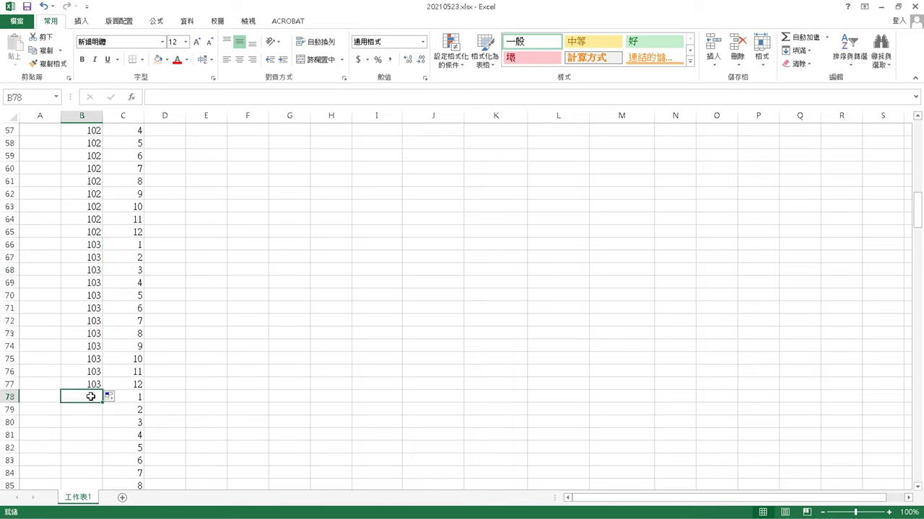
{"action": "type", "text": "104"}
{"action": "key", "text": "Return"}
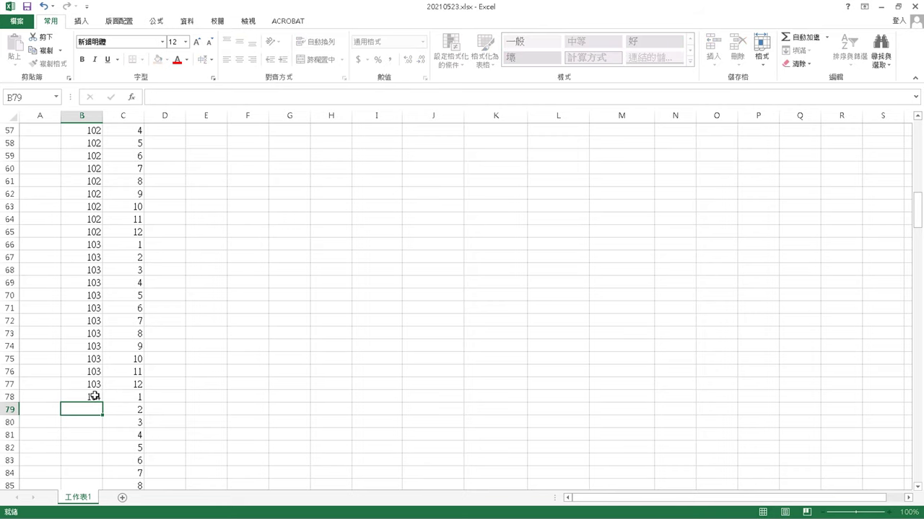
{"action": "left_click", "coordinate": [94, 396]}
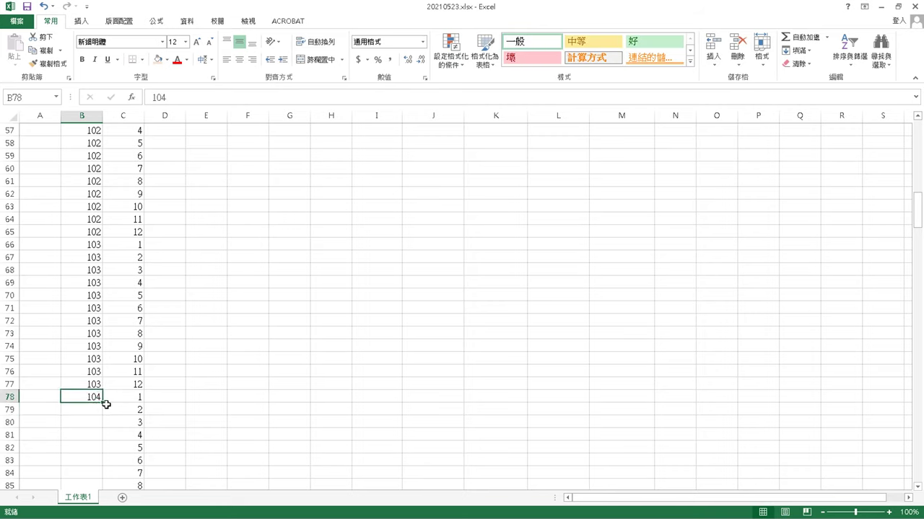
{"action": "left_click_drag", "start_coordinate": [101, 404], "coordinate": [84, 442]}
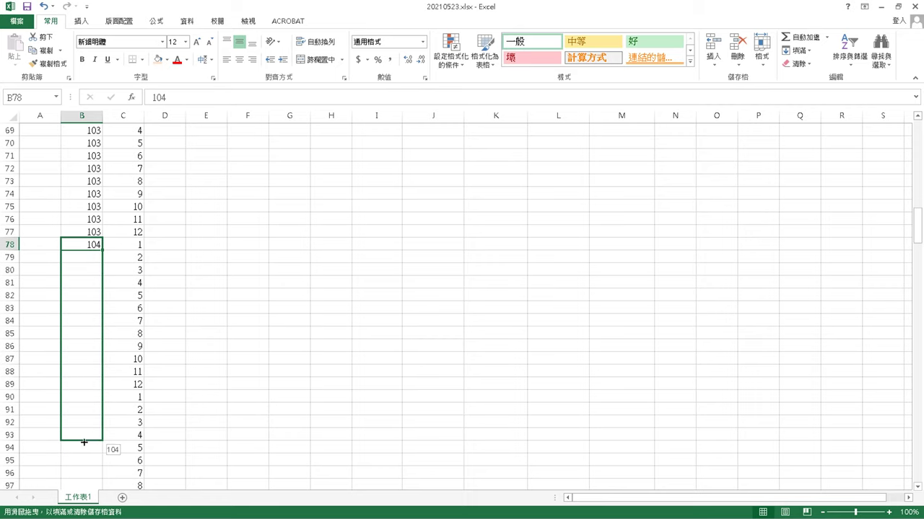
{"action": "left_click_drag", "start_coordinate": [88, 426], "coordinate": [99, 396]}
Enter the year 105 in B90 and fill it down to B101, through month 12
{"action": "left_click", "coordinate": [84, 399]}
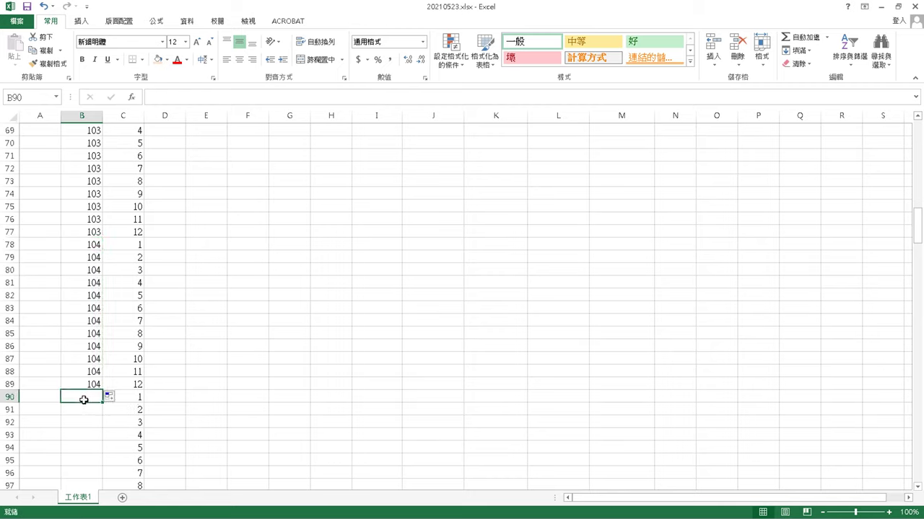
{"action": "type", "text": "105"}
{"action": "key", "text": "Return"}
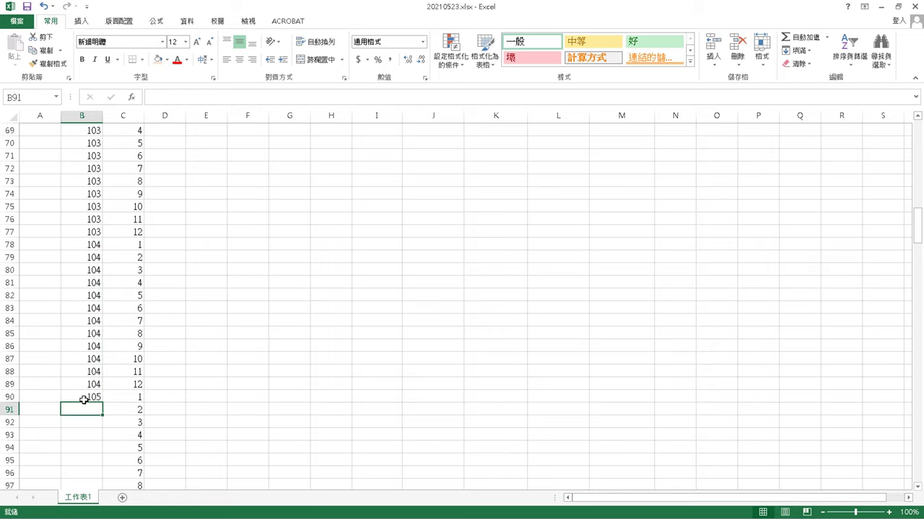
{"action": "left_click", "coordinate": [83, 400]}
{"action": "left_click_drag", "start_coordinate": [104, 404], "coordinate": [121, 334]}
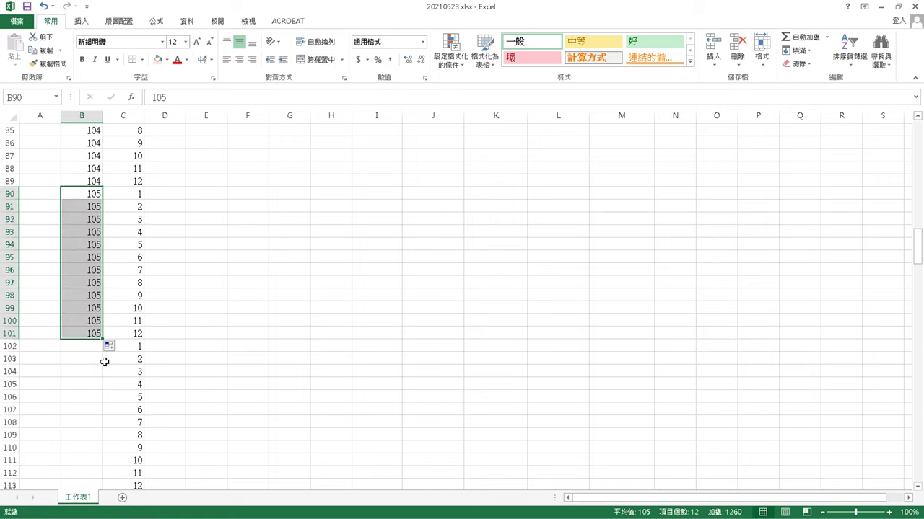
Enter the year 106 in B102 and fill it down to B113, through month 12
{"action": "left_click", "coordinate": [76, 344]}
{"action": "type", "text": "10"}
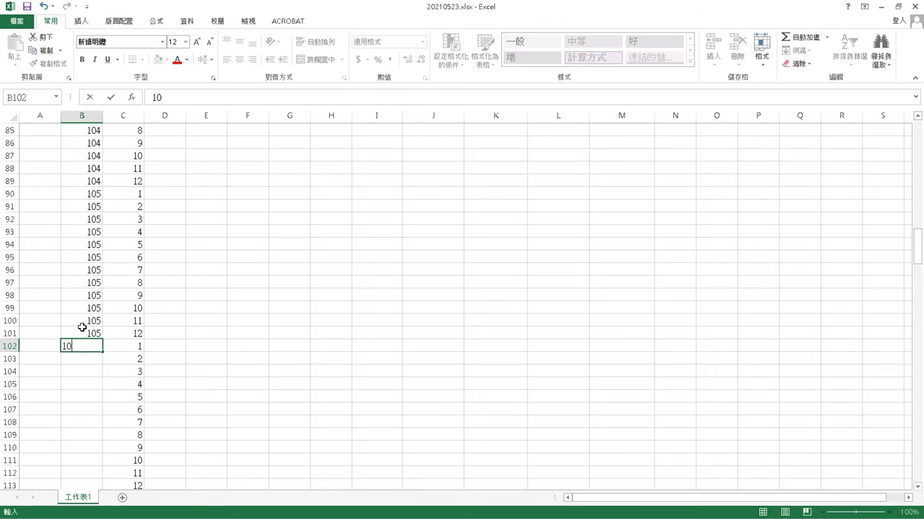
{"action": "type", "text": "6"}
{"action": "key", "text": "Return"}
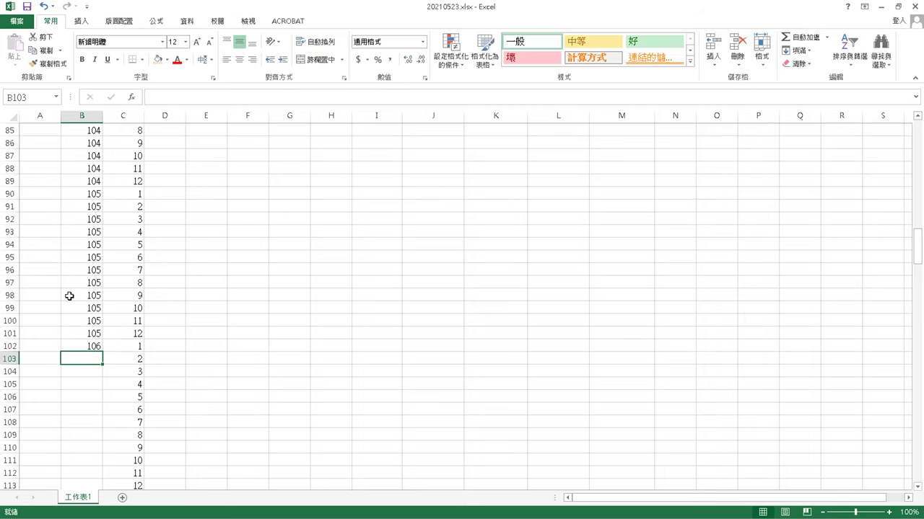
{"action": "left_click", "coordinate": [94, 343]}
{"action": "left_click_drag", "start_coordinate": [102, 352], "coordinate": [92, 418]}
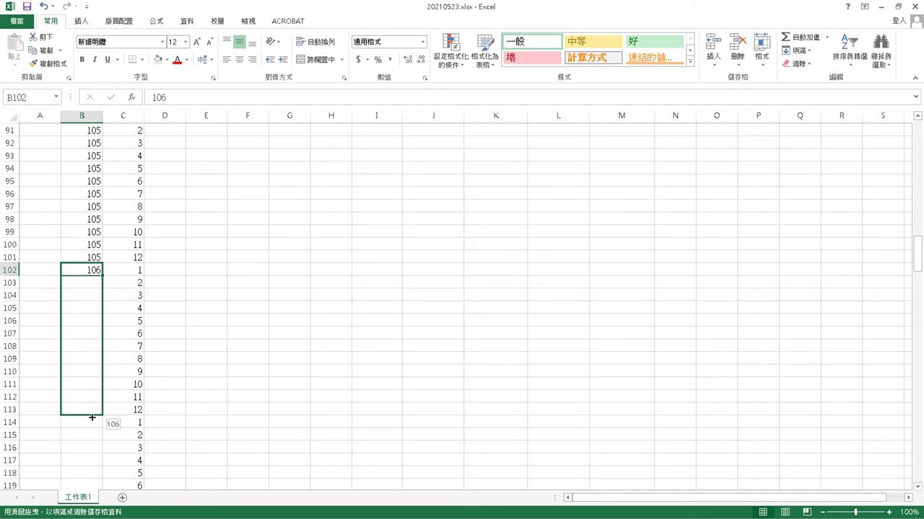
{"action": "left_click_drag", "start_coordinate": [92, 418], "coordinate": [92, 415]}
Enter the year 107 in B114 and fill it down to B125, through month 12
{"action": "left_click", "coordinate": [94, 422]}
{"action": "type", "text": "1"}
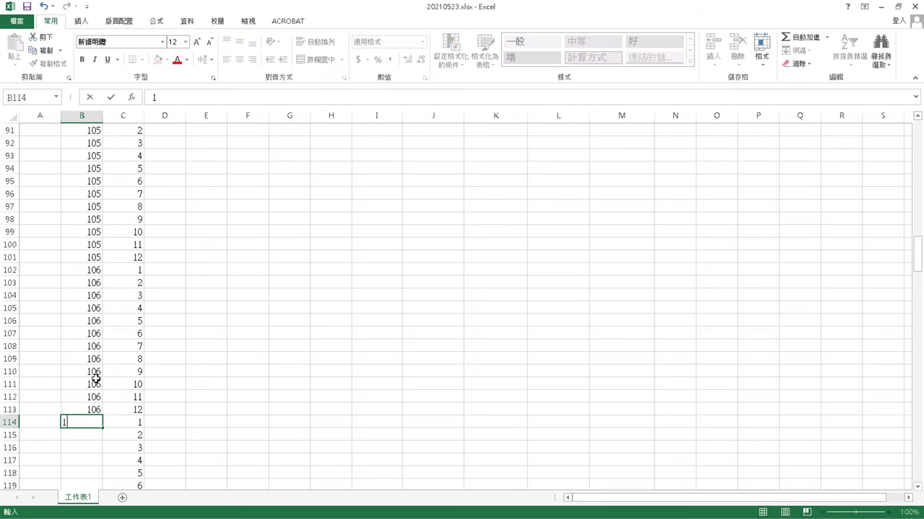
{"action": "type", "text": "07"}
{"action": "key", "text": "Return"}
{"action": "scroll", "coordinate": [136, 418], "scroll_direction": "down", "scroll_amount": 2}
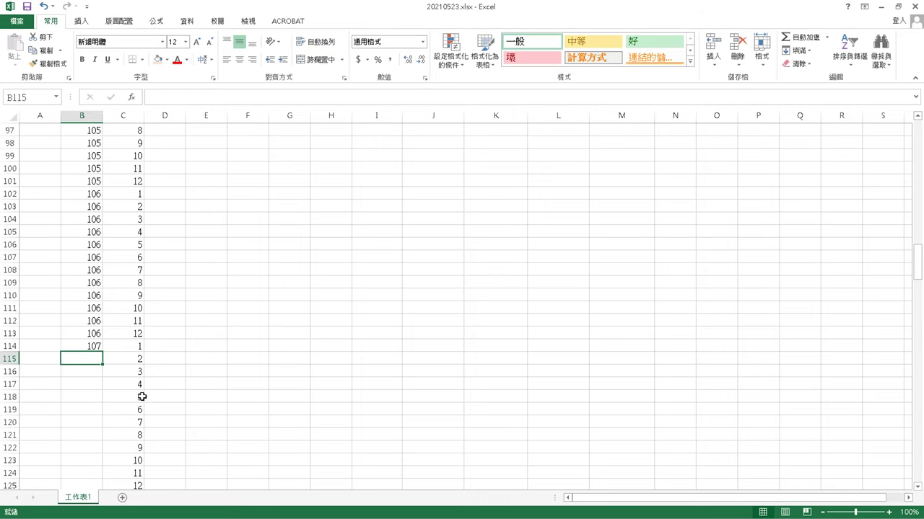
{"action": "left_click", "coordinate": [84, 341]}
{"action": "left_click_drag", "start_coordinate": [104, 352], "coordinate": [99, 422]}
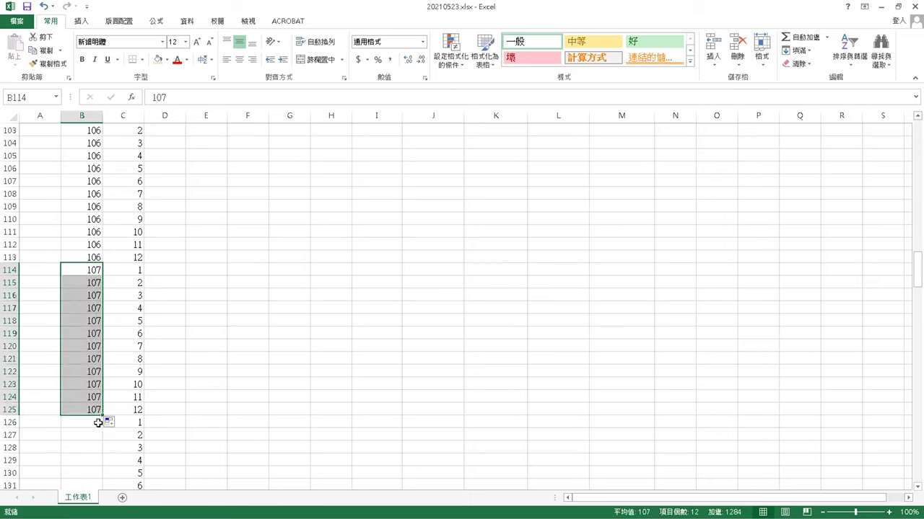
Enter the year 108 in B126 and fill it down to B137, through month 12
{"action": "left_click", "coordinate": [96, 425]}
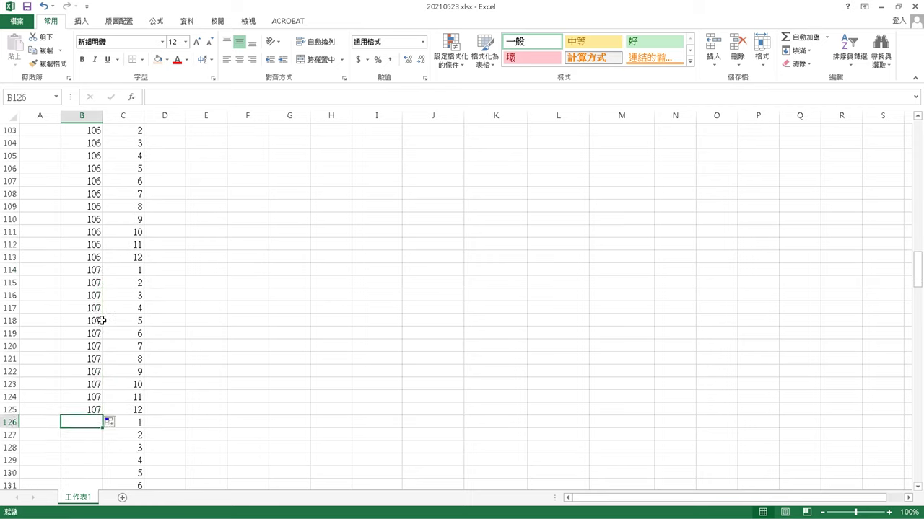
{"action": "type", "text": "108"}
{"action": "key", "text": "Return"}
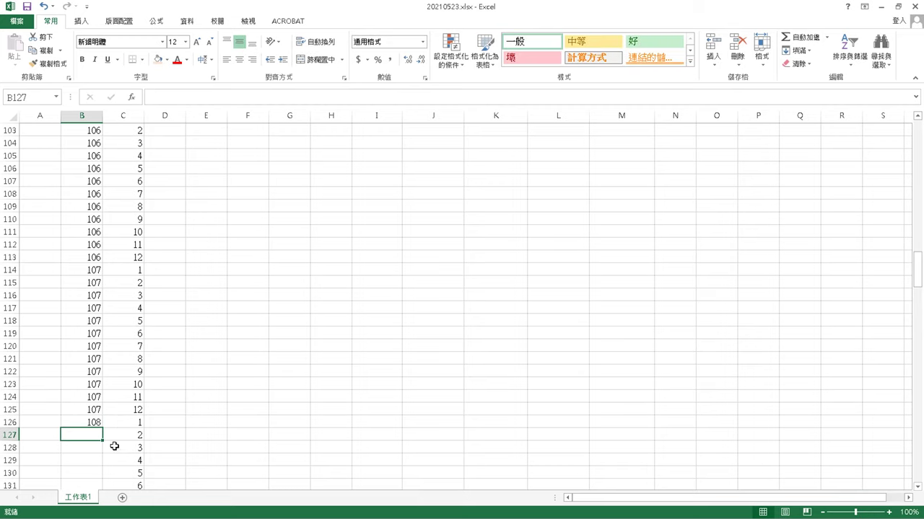
{"action": "left_click", "coordinate": [82, 421]}
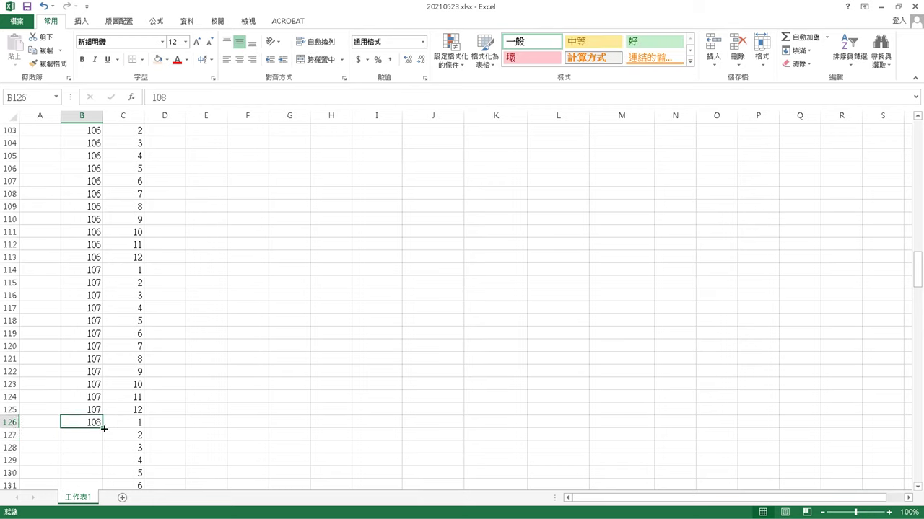
{"action": "left_click_drag", "start_coordinate": [102, 427], "coordinate": [86, 13]}
{"action": "left_click_drag", "start_coordinate": [83, 255], "coordinate": [101, 298]}
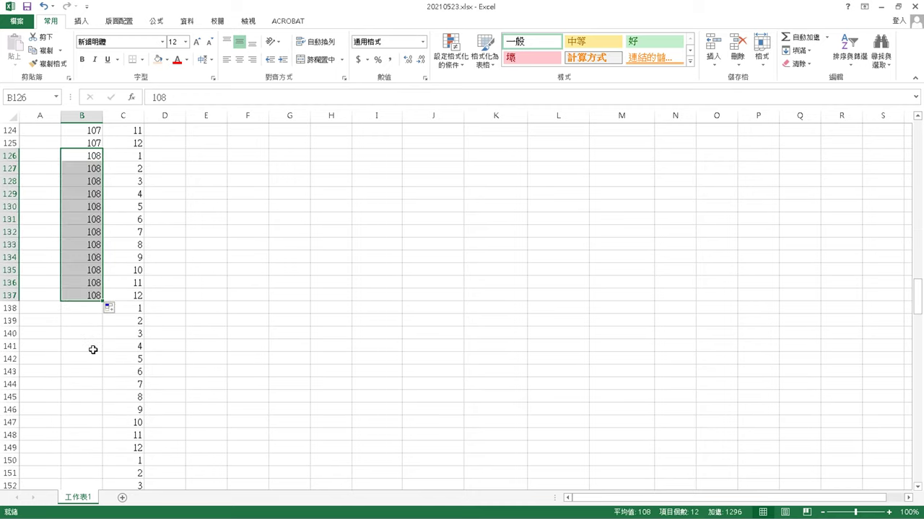
Enter the year 109 in B138 and fill it down to B207
{"action": "left_click", "coordinate": [95, 308]}
{"action": "type", "text": "109"}
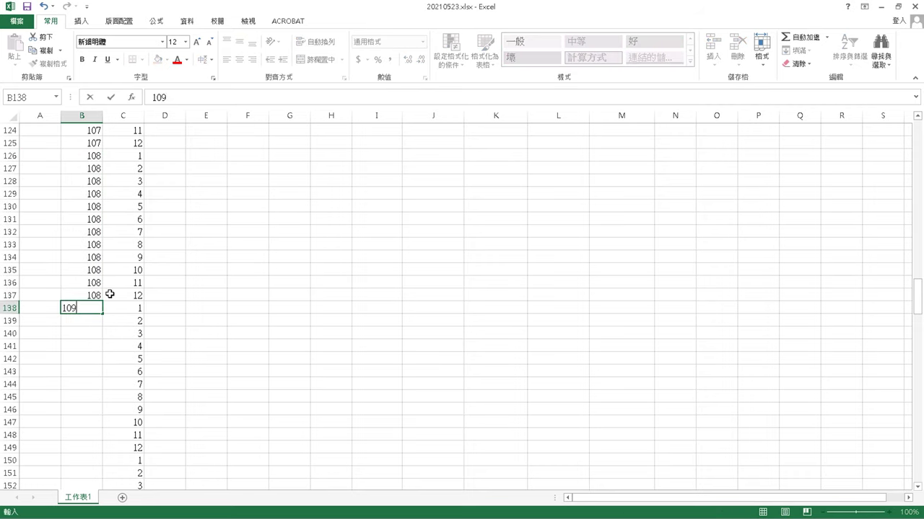
{"action": "key", "text": "Return"}
{"action": "left_click", "coordinate": [96, 308]}
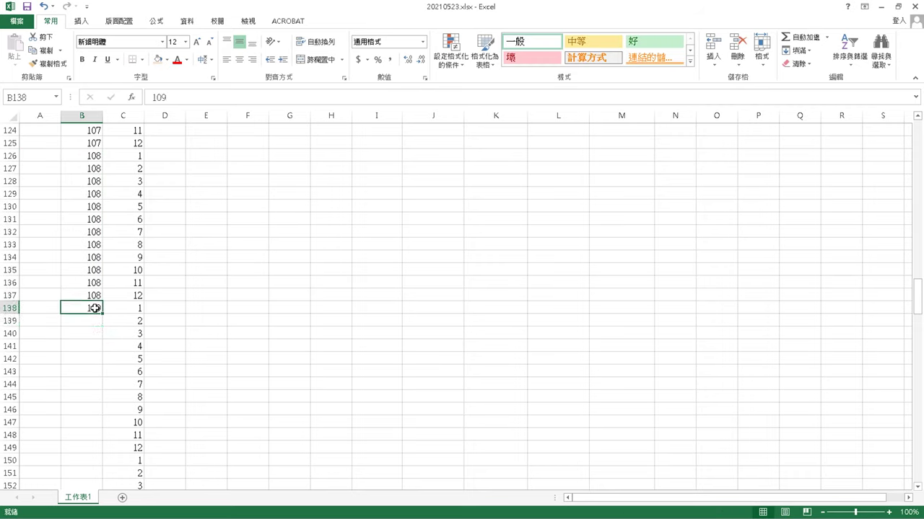
{"action": "mouse_move", "coordinate": [102, 313]}
{"action": "left_mouse_down"}
{"action": "mouse_move", "coordinate": [106, 510]}
{"action": "mouse_move", "coordinate": [81, 119]}
{"action": "mouse_move", "coordinate": [119, 513]}
{"action": "mouse_move", "coordinate": [114, 267]}
{"action": "mouse_move", "coordinate": [108, 306]}
{"action": "left_mouse_up"}
{"action": "scroll", "coordinate": [108, 306], "scroll_direction": "up", "scroll_amount": 9}
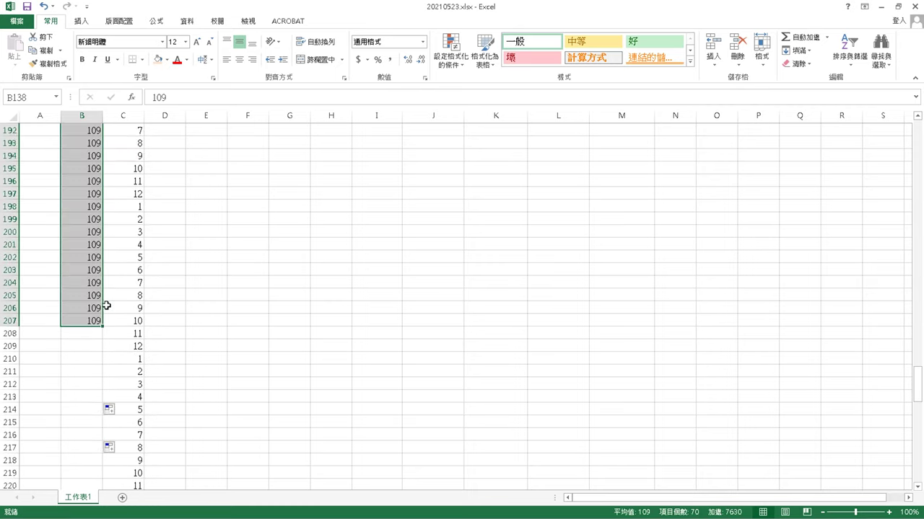
Change the year in B150, the month 1 row following month 12 of year 109, to 110
{"action": "scroll", "coordinate": [108, 306], "scroll_direction": "up", "scroll_amount": 16}
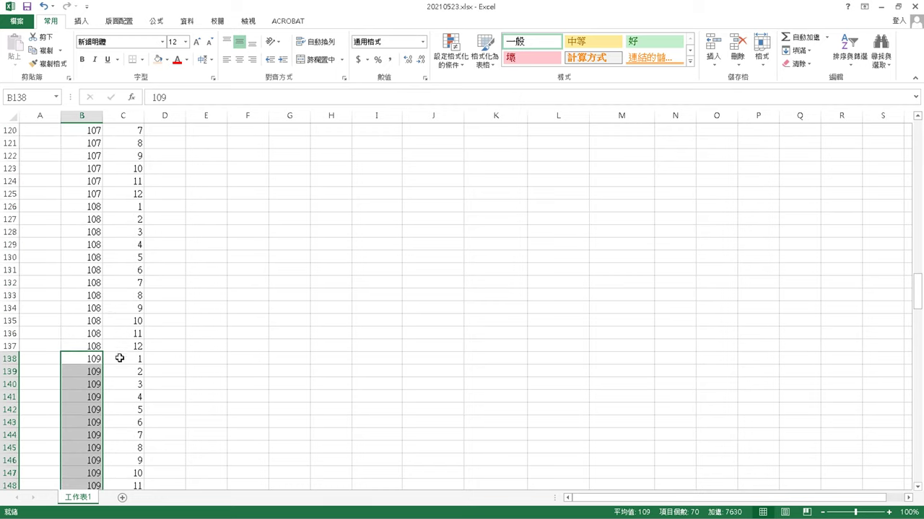
{"action": "scroll", "coordinate": [120, 356], "scroll_direction": "down", "scroll_amount": 5}
{"action": "left_click", "coordinate": [85, 323]}
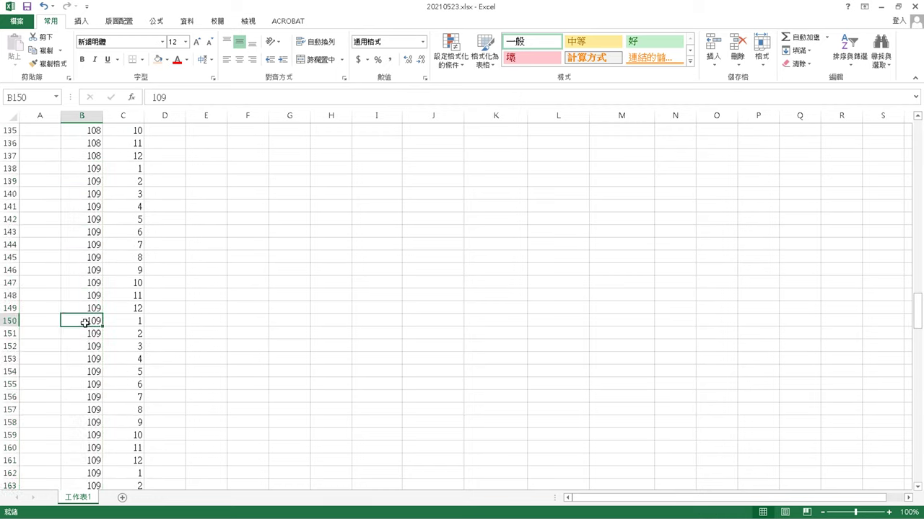
{"action": "type", "text": "1"}
{"action": "key", "text": "Return"}
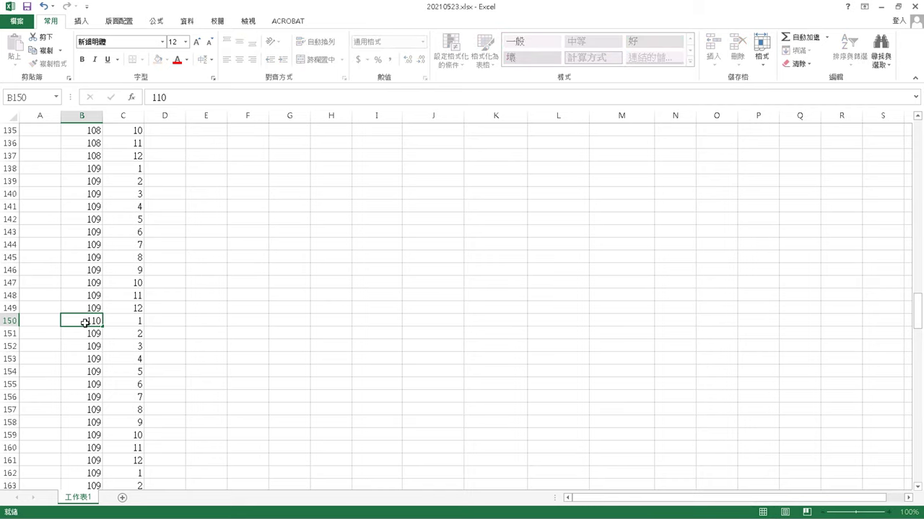
{"action": "left_click", "coordinate": [97, 322]}
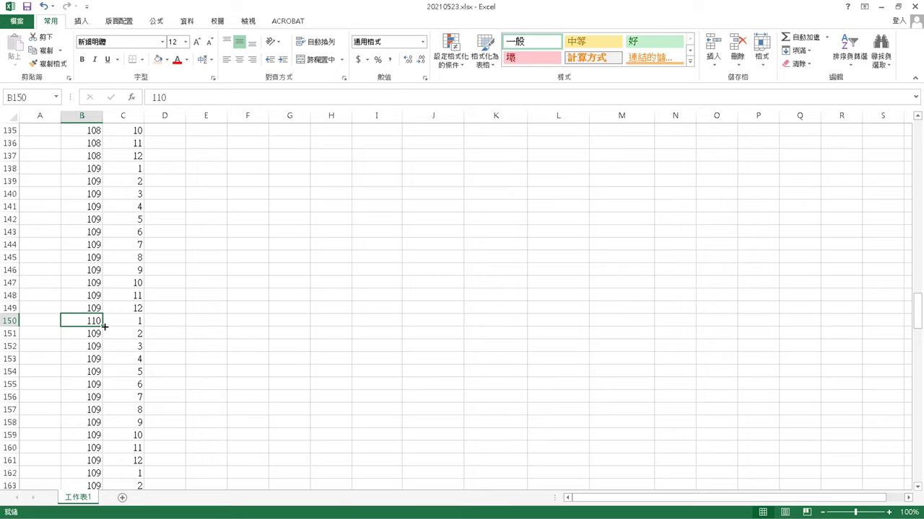
Review the filled building, year and month columns from the upper rows down to the 110 entry in row 150
{"action": "scroll", "coordinate": [110, 345], "scroll_direction": "up", "scroll_amount": 4}
{"action": "scroll", "coordinate": [109, 345], "scroll_direction": "down", "scroll_amount": 3}
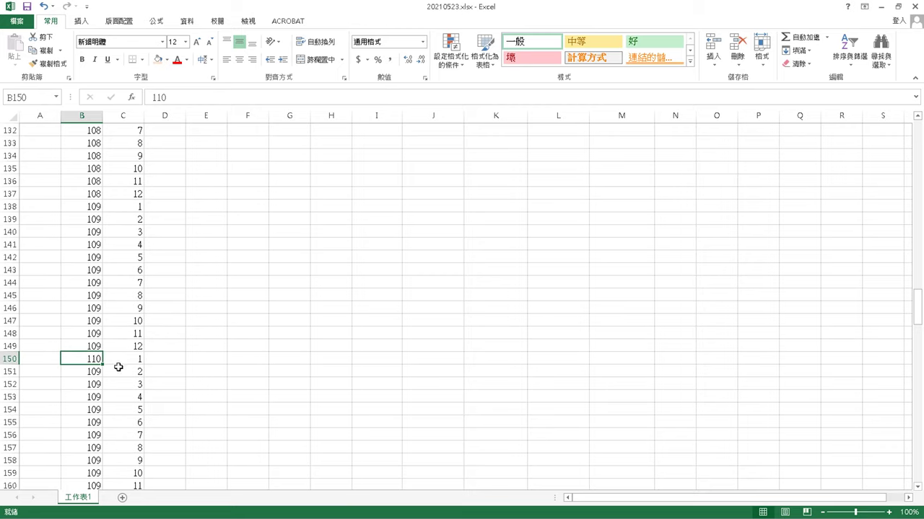
{"action": "scroll", "coordinate": [118, 367], "scroll_direction": "up", "scroll_amount": 20}
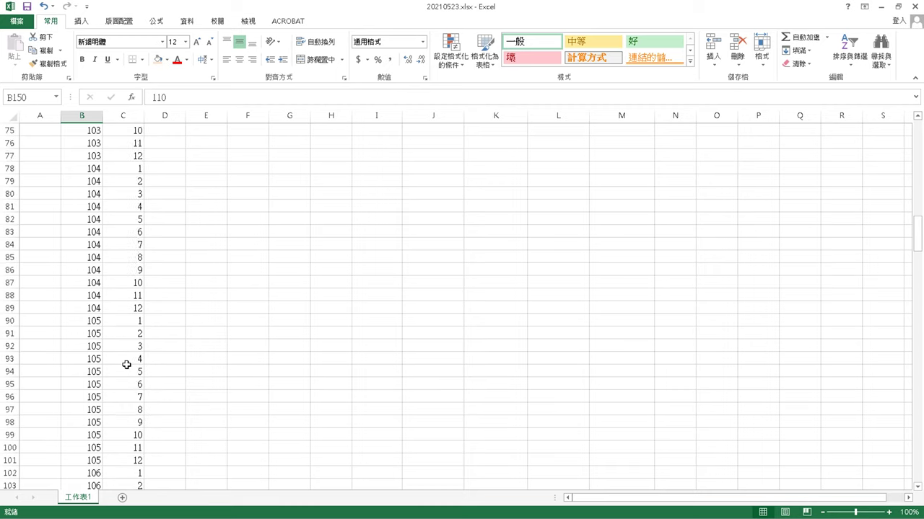
{"action": "scroll", "coordinate": [136, 440], "scroll_direction": "down", "scroll_amount": 6}
{"action": "scroll", "coordinate": [134, 430], "scroll_direction": "up", "scroll_amount": 6}
{"action": "scroll", "coordinate": [159, 423], "scroll_direction": "down", "scroll_amount": 3}
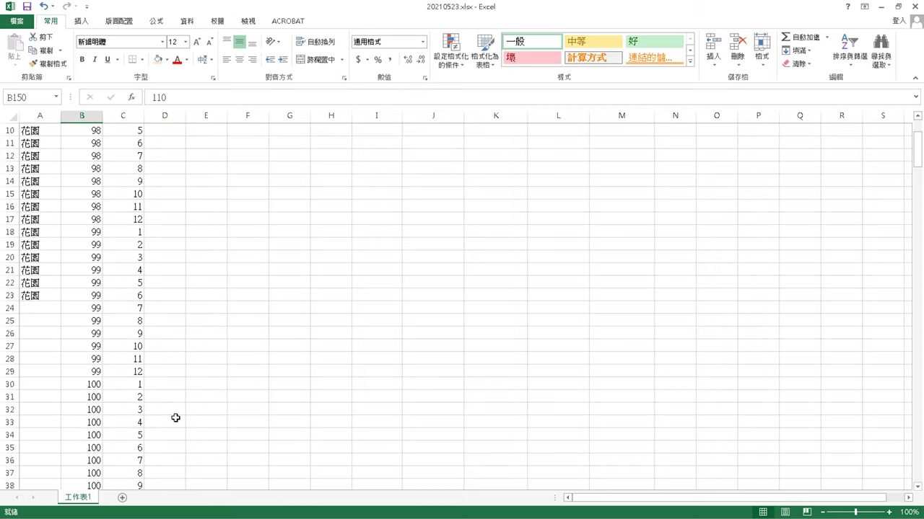
{"action": "scroll", "coordinate": [175, 422], "scroll_direction": "down", "scroll_amount": 19}
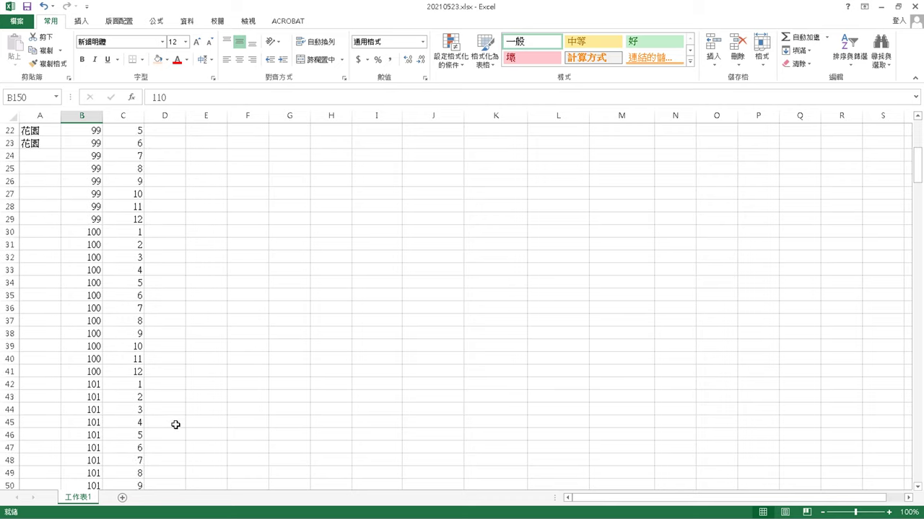
{"action": "scroll", "coordinate": [175, 427], "scroll_direction": "down", "scroll_amount": 17}
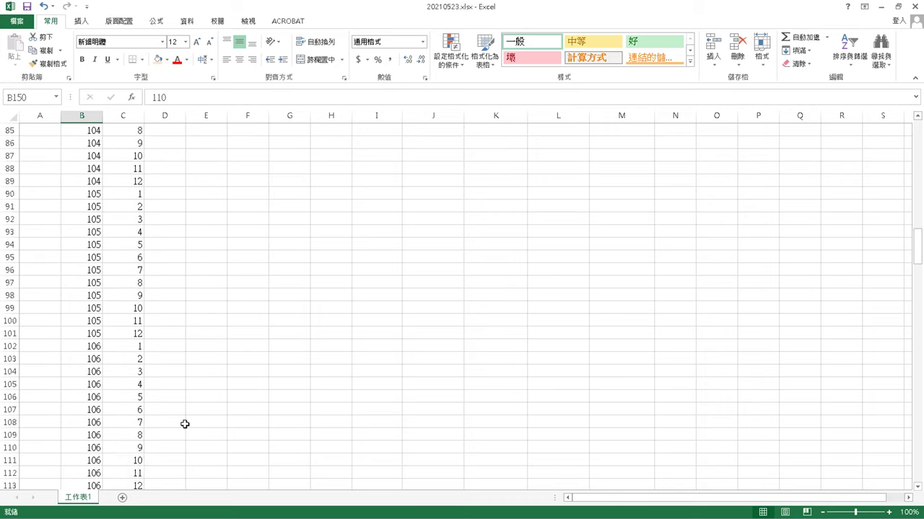
{"action": "scroll", "coordinate": [176, 443], "scroll_direction": "down", "scroll_amount": 4}
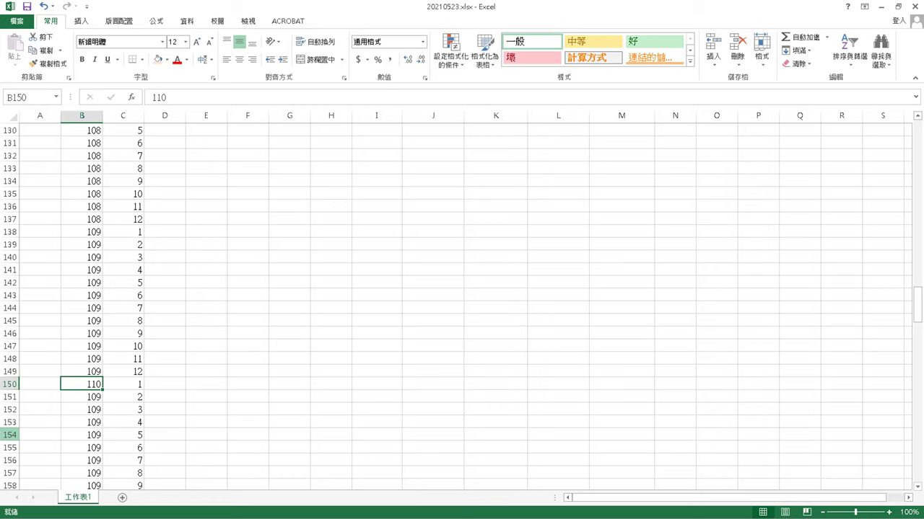
Delete the entire rows 151 through 207 below the first year 110 entry
{"action": "left_click_drag", "start_coordinate": [10, 396], "coordinate": [8, 307]}
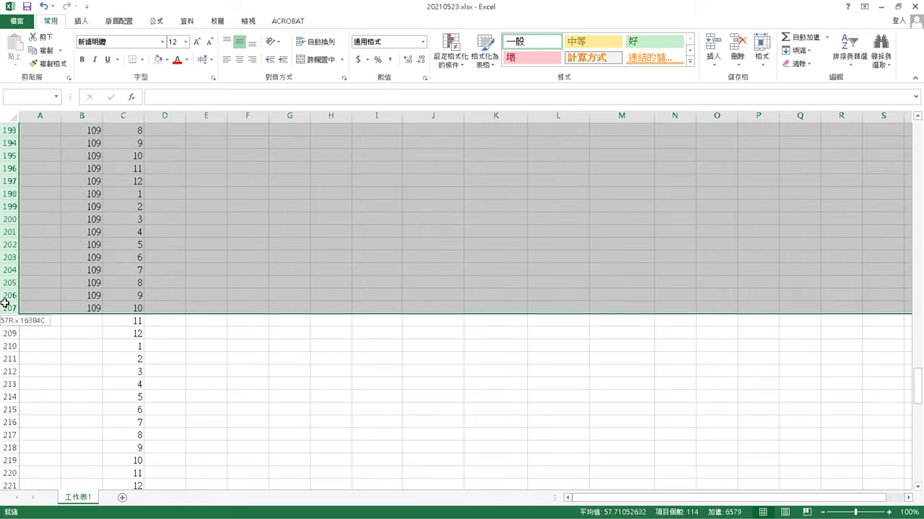
{"action": "right_click", "coordinate": [8, 306]}
{"action": "left_click", "coordinate": [42, 399]}
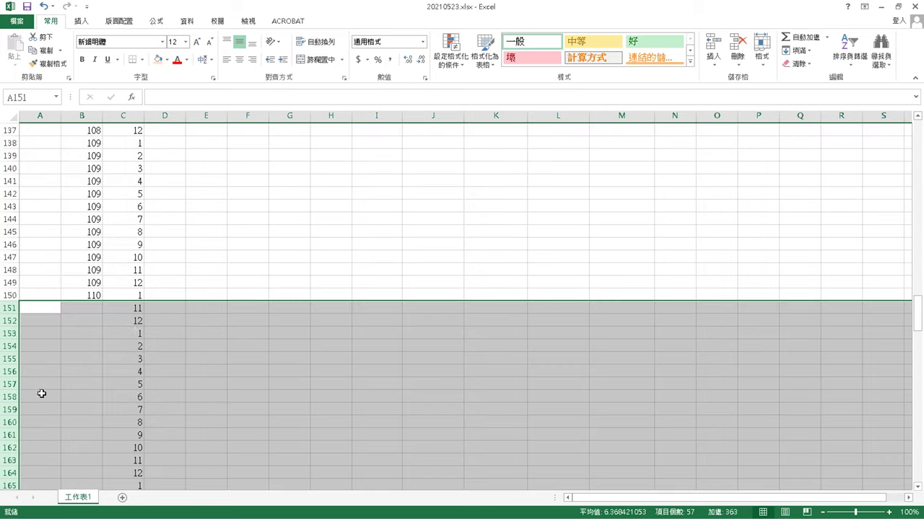
{"action": "left_click", "coordinate": [231, 379]}
Copy the building name 花園 from A23 and paste it into A24:A150
{"action": "scroll", "coordinate": [242, 379], "scroll_direction": "up", "scroll_amount": 20}
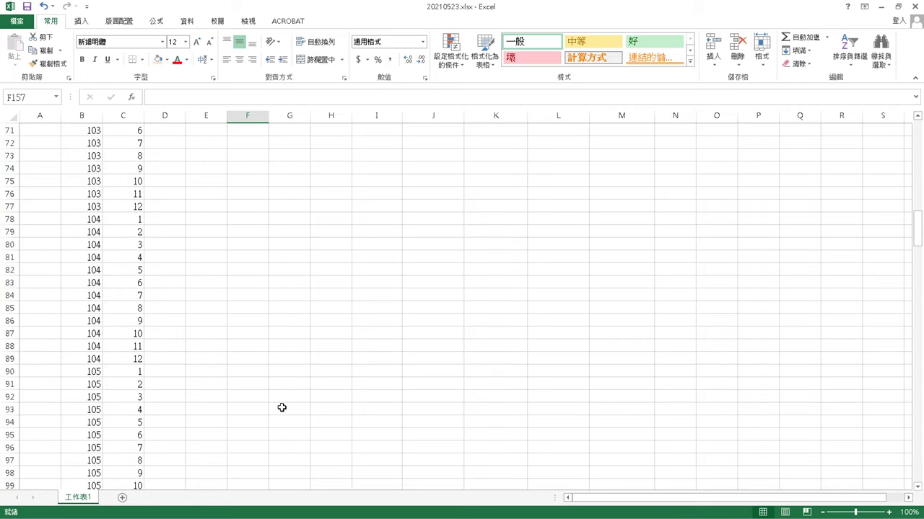
{"action": "scroll", "coordinate": [282, 417], "scroll_direction": "down", "scroll_amount": 3}
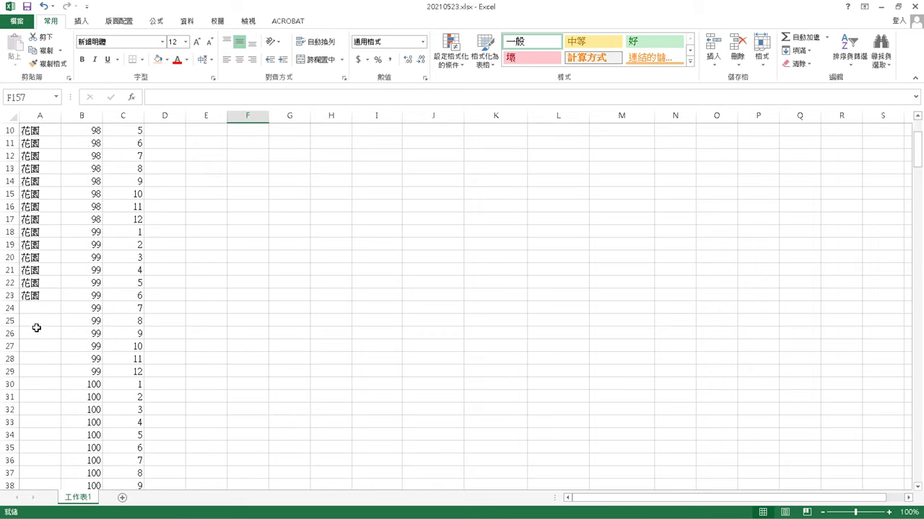
{"action": "left_click", "coordinate": [39, 298]}
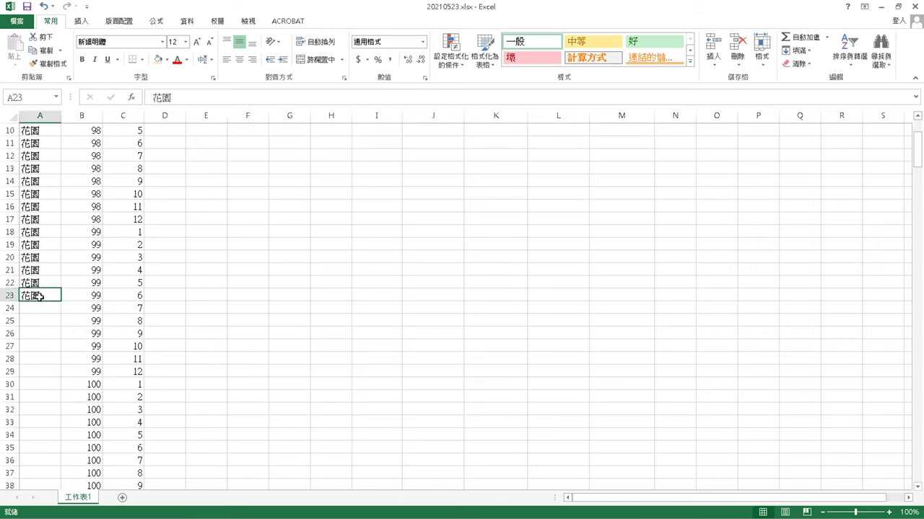
{"action": "right_click", "coordinate": [41, 297]}
{"action": "left_click", "coordinate": [87, 85]}
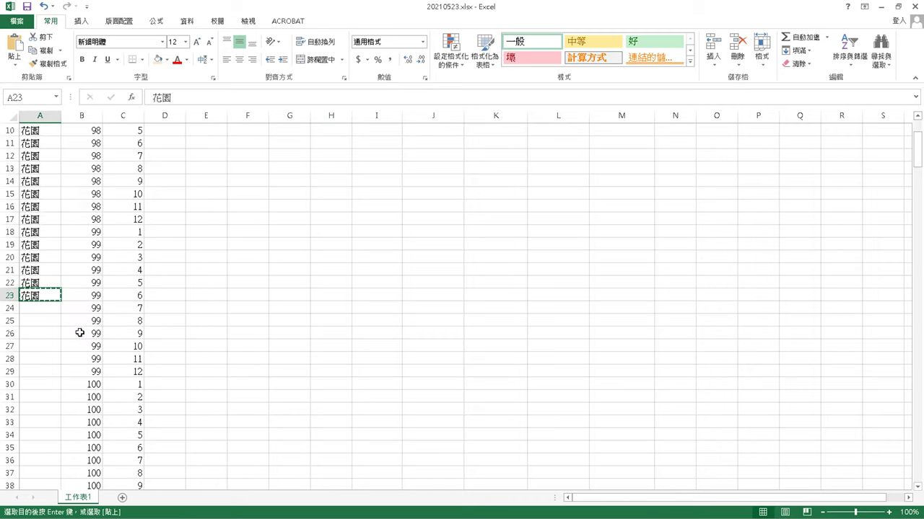
{"action": "left_click", "coordinate": [52, 308]}
{"action": "scroll", "coordinate": [60, 321], "scroll_direction": "down", "scroll_amount": 19}
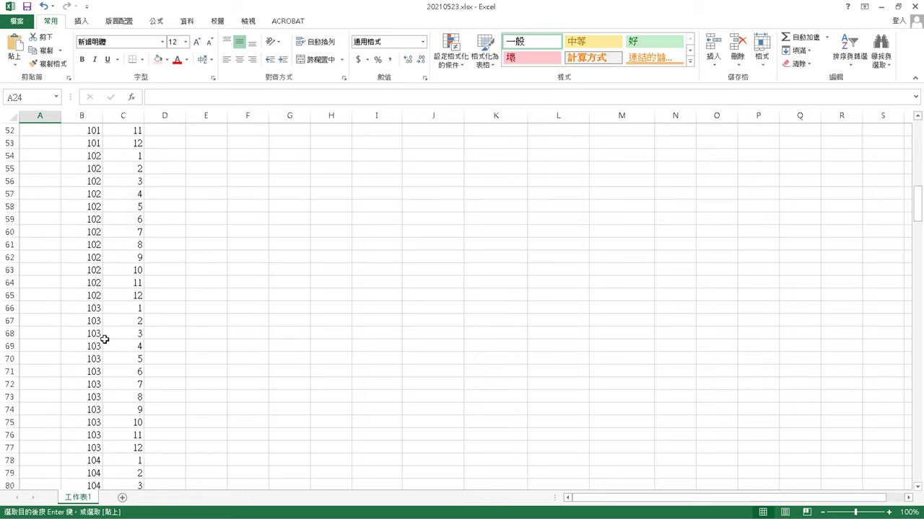
{"action": "scroll", "coordinate": [116, 336], "scroll_direction": "down", "scroll_amount": 20}
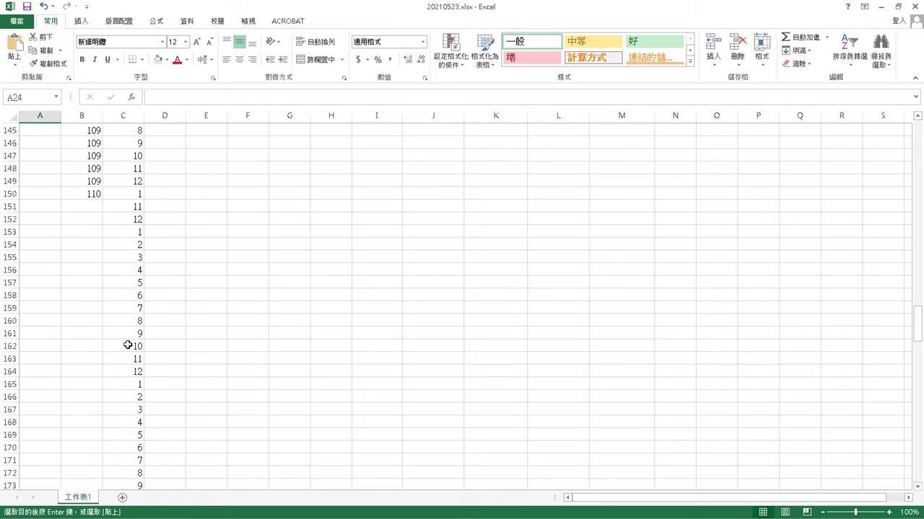
{"action": "left_click", "coordinate": [36, 192], "text": "shift"}
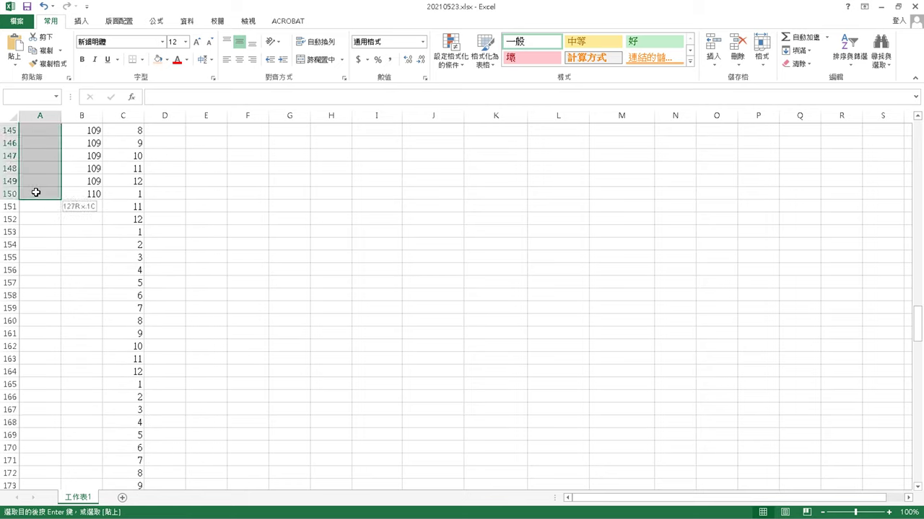
{"action": "right_click", "coordinate": [36, 192]}
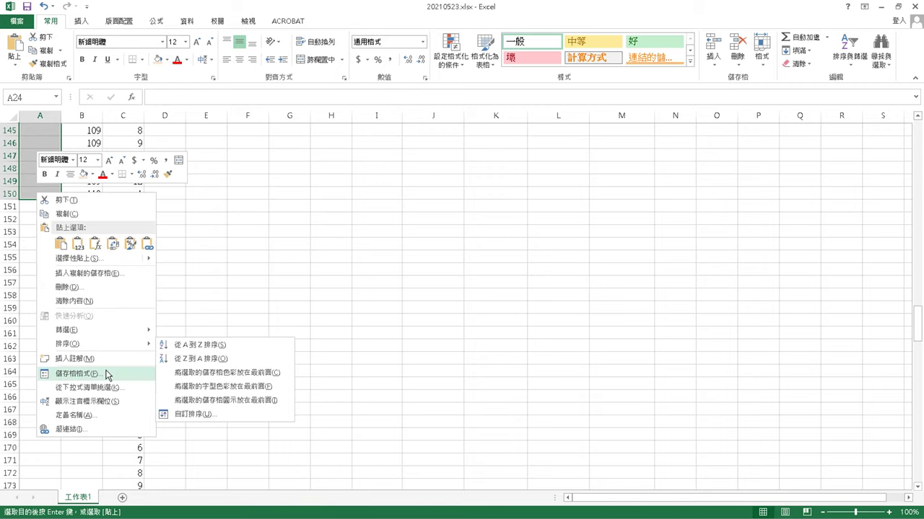
{"action": "left_click", "coordinate": [60, 244]}
Return to the header row and save the workbook
{"action": "scroll", "coordinate": [120, 355], "scroll_direction": "up", "scroll_amount": 20}
{"action": "left_click", "coordinate": [119, 355]}
{"action": "scroll", "coordinate": [120, 355], "scroll_direction": "up", "scroll_amount": 3}
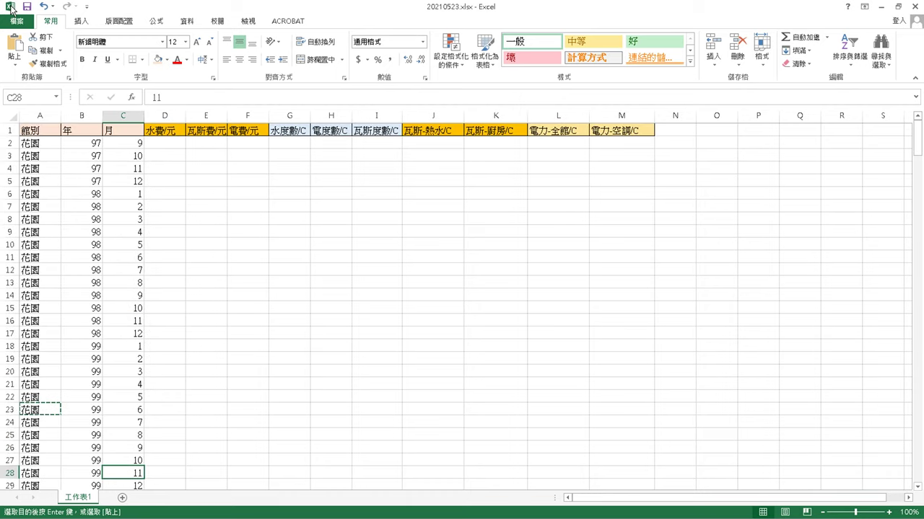
{"action": "left_click", "coordinate": [26, 7]}
Fill the year 110 from B150 down to B164, through month 12
{"action": "scroll", "coordinate": [168, 305], "scroll_direction": "down", "scroll_amount": 19}
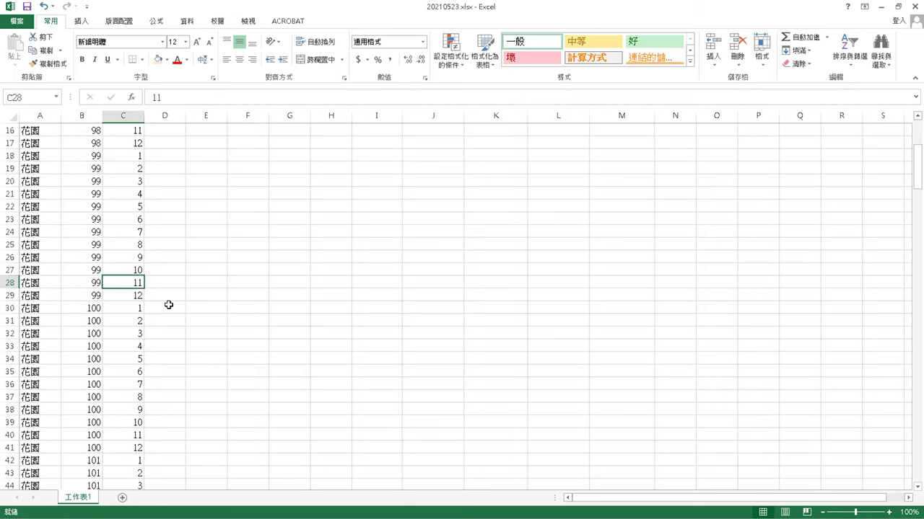
{"action": "scroll", "coordinate": [168, 305], "scroll_direction": "down", "scroll_amount": 20}
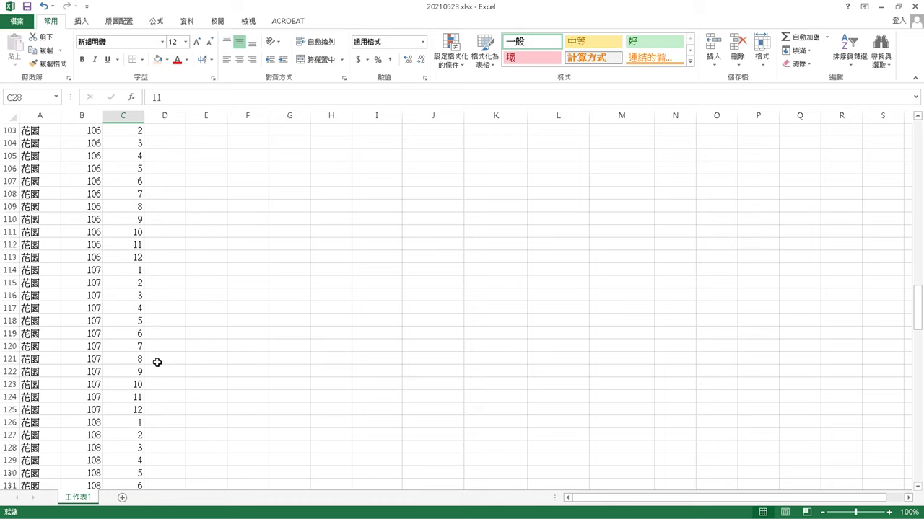
{"action": "scroll", "coordinate": [200, 352], "scroll_direction": "down", "scroll_amount": 5}
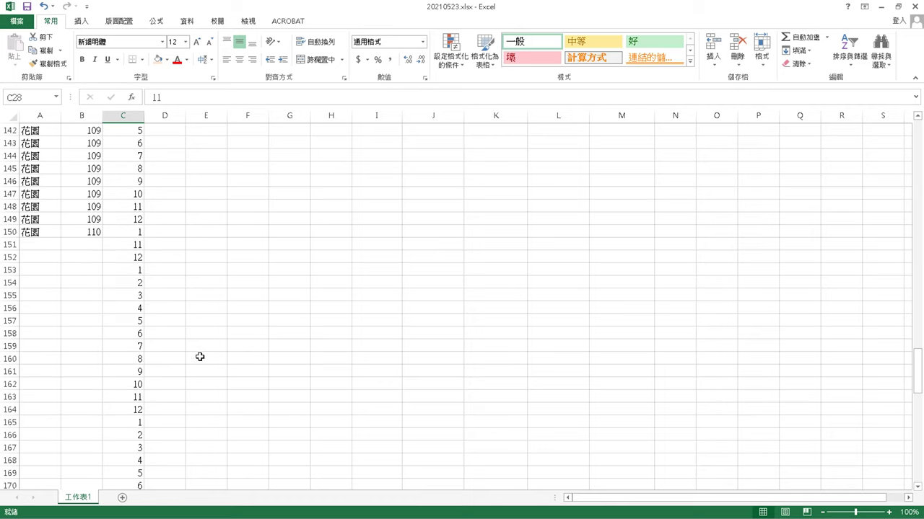
{"action": "left_click", "coordinate": [100, 233]}
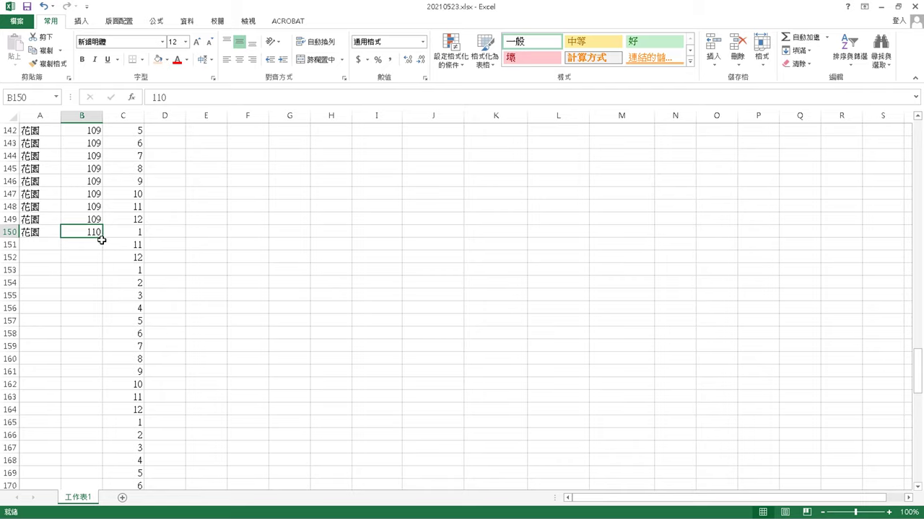
{"action": "left_click_drag", "start_coordinate": [102, 240], "coordinate": [104, 416]}
Copy the building name 花園 from A150 and paste it into A151:A164
{"action": "left_click", "coordinate": [36, 233]}
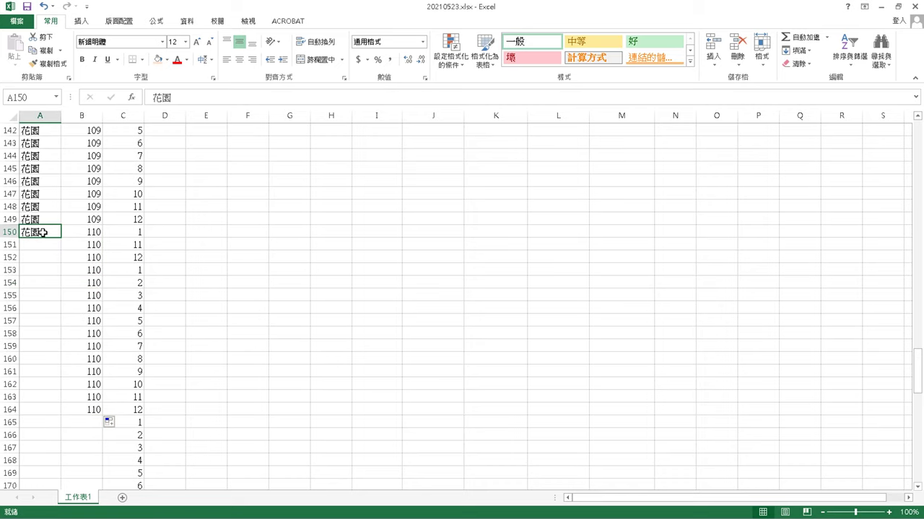
{"action": "key", "text": "ctrl+c"}
{"action": "left_click_drag", "start_coordinate": [46, 249], "coordinate": [48, 408]}
{"action": "key", "text": "ctrl+v"}
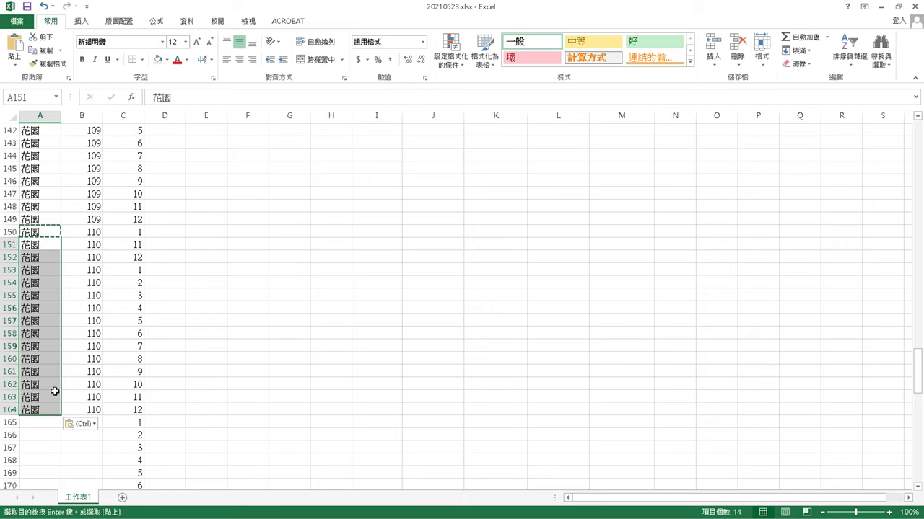
{"action": "left_click", "coordinate": [65, 433]}
Enter the year 111 in B165 and fill it down to B170, through month 6
{"action": "scroll", "coordinate": [65, 409], "scroll_direction": "down", "scroll_amount": 2}
{"action": "left_click", "coordinate": [97, 334]}
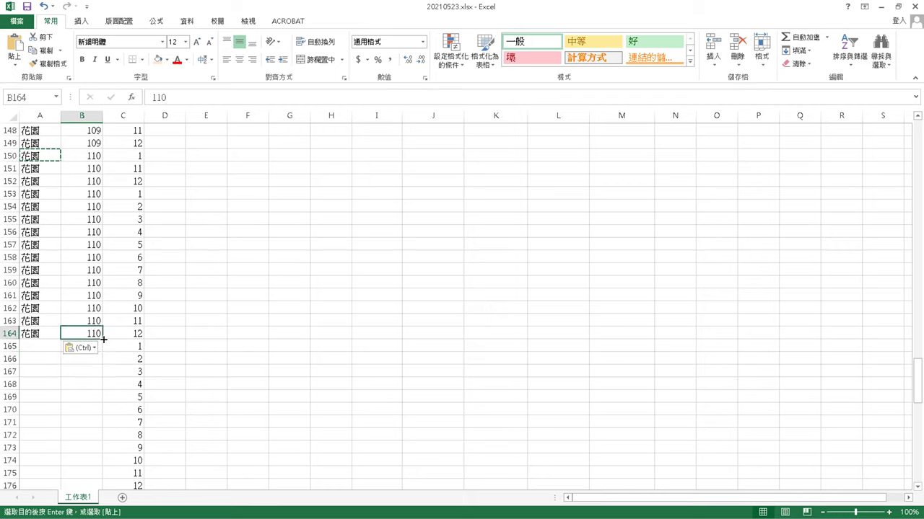
{"action": "left_click", "coordinate": [101, 348]}
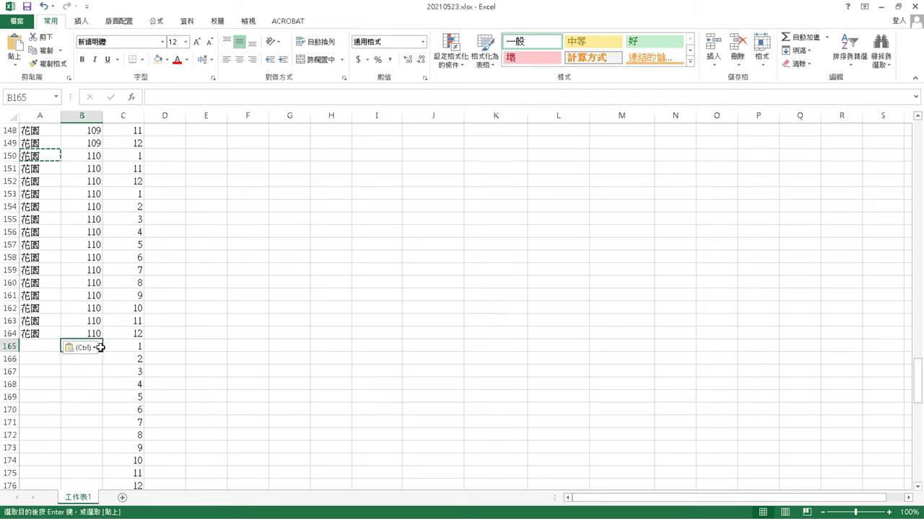
{"action": "type", "text": "110"}
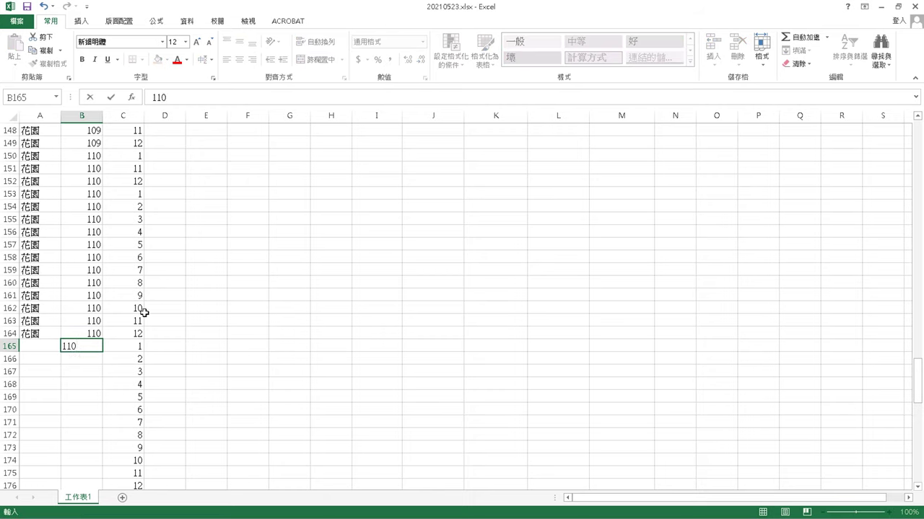
{"action": "left_click", "coordinate": [148, 354]}
{"action": "double_click", "coordinate": [95, 346]}
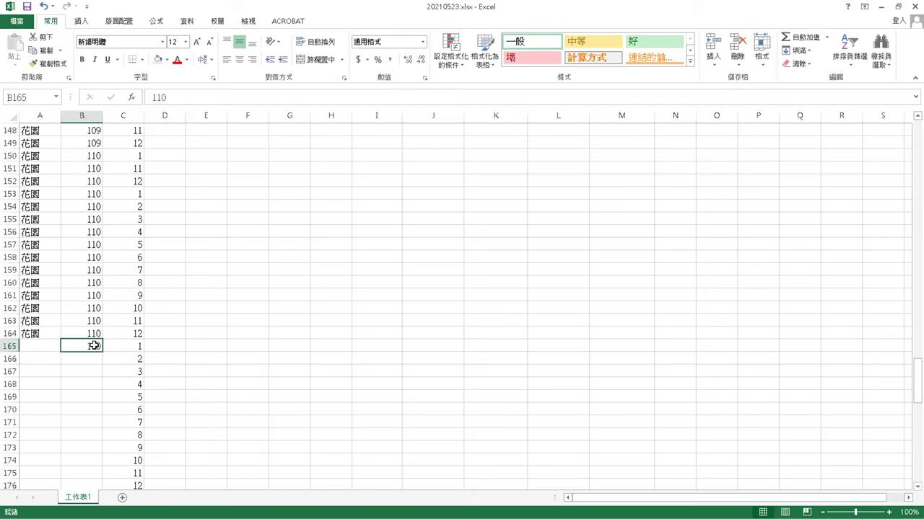
{"action": "left_click_drag", "start_coordinate": [102, 347], "coordinate": [97, 347]}
{"action": "type", "text": "1"}
{"action": "left_click", "coordinate": [117, 393]}
{"action": "left_click", "coordinate": [104, 349]}
{"action": "left_click_drag", "start_coordinate": [102, 351], "coordinate": [102, 434]}
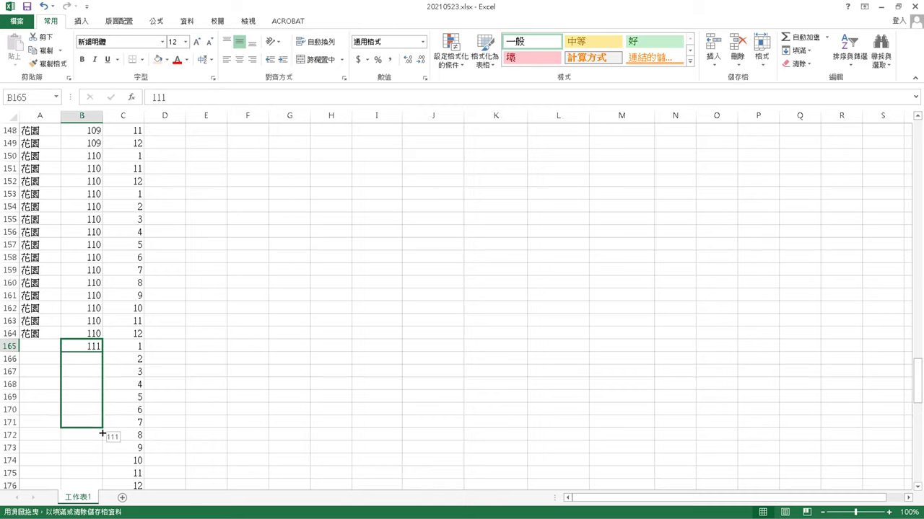
{"action": "left_click_drag", "start_coordinate": [103, 426], "coordinate": [102, 413]}
Copy the building name 花園 from A164 and paste it into A165:A170, beside the year 111 entries
{"action": "left_click", "coordinate": [51, 334]}
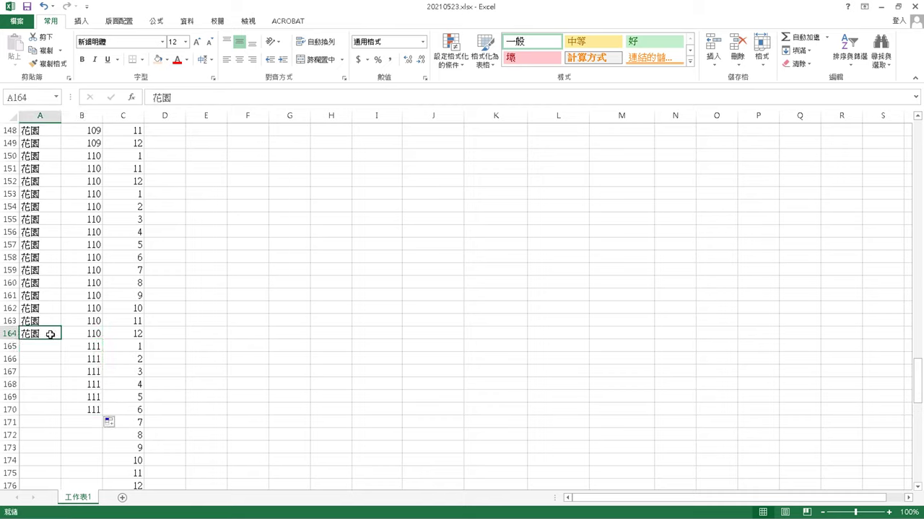
{"action": "key", "text": "ctrl+c"}
{"action": "left_click", "coordinate": [44, 349]}
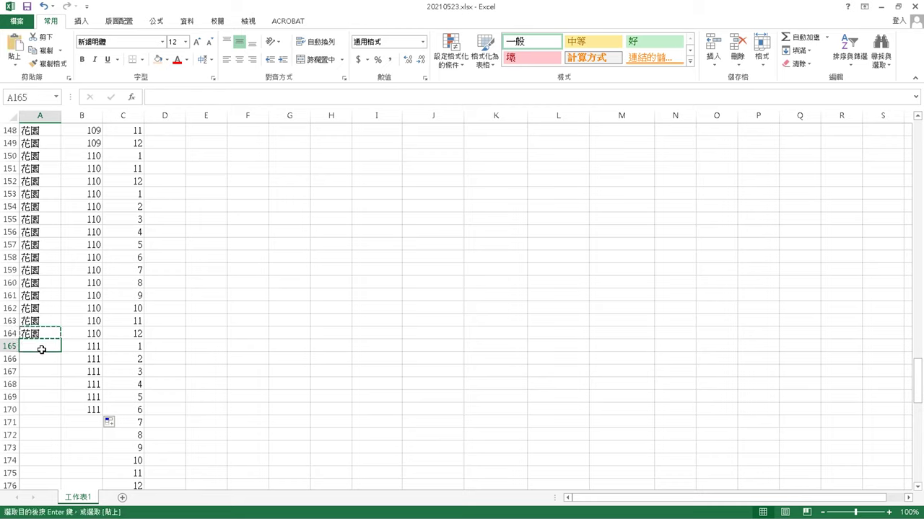
{"action": "key", "text": "ctrl+v"}
{"action": "left_click", "coordinate": [44, 361]}
{"action": "key", "text": "ctrl+v"}
{"action": "left_click", "coordinate": [44, 385]}
{"action": "key", "text": "ctrl+v"}
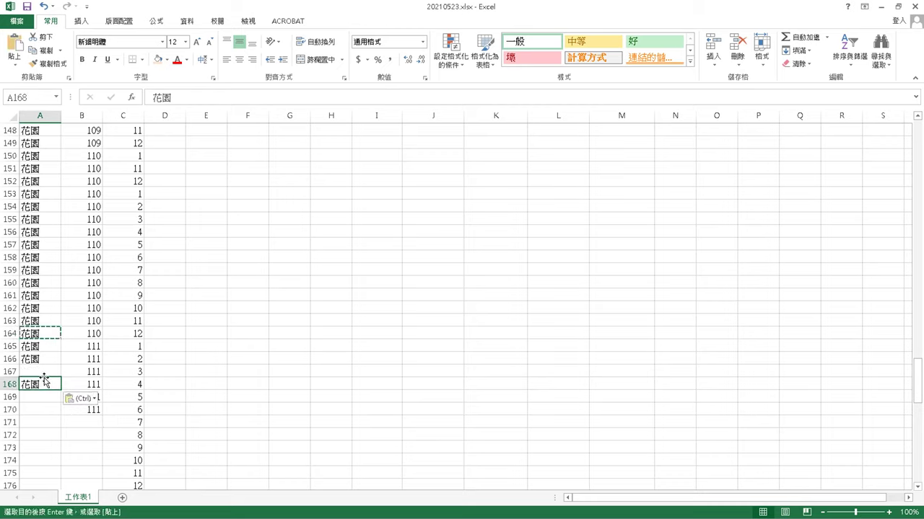
{"action": "left_click", "coordinate": [44, 372]}
{"action": "key", "text": "ctrl+v"}
{"action": "left_click", "coordinate": [45, 410]}
{"action": "key", "text": "ctrl+v"}
{"action": "left_click", "coordinate": [42, 396]}
{"action": "key", "text": "ctrl+v"}
{"action": "left_click", "coordinate": [47, 436]}
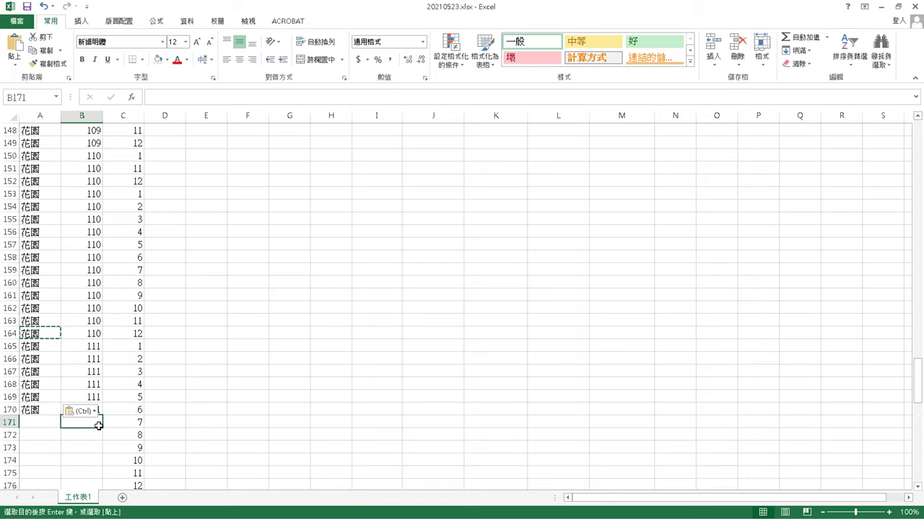
{"action": "left_click_drag", "start_coordinate": [10, 423], "coordinate": [111, 336]}
{"action": "scroll", "coordinate": [111, 336], "scroll_direction": "up", "scroll_amount": 12}
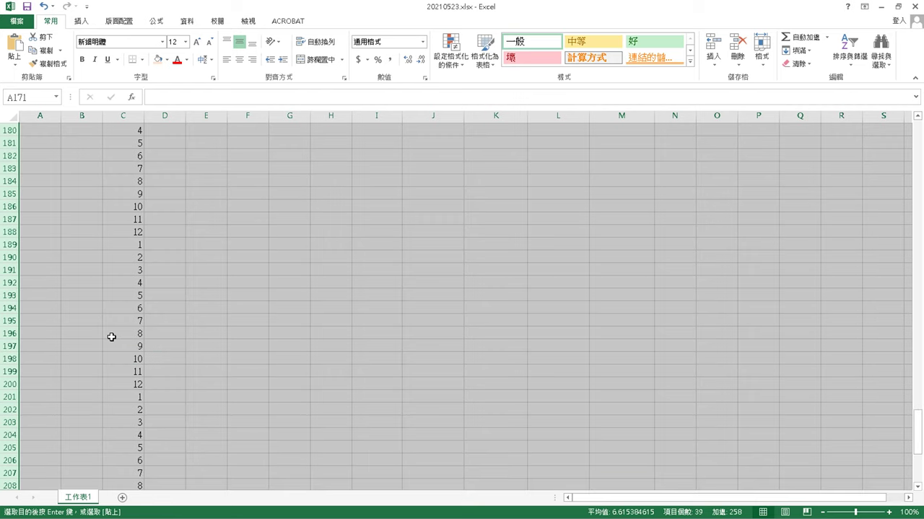
{"action": "left_click", "coordinate": [163, 354]}
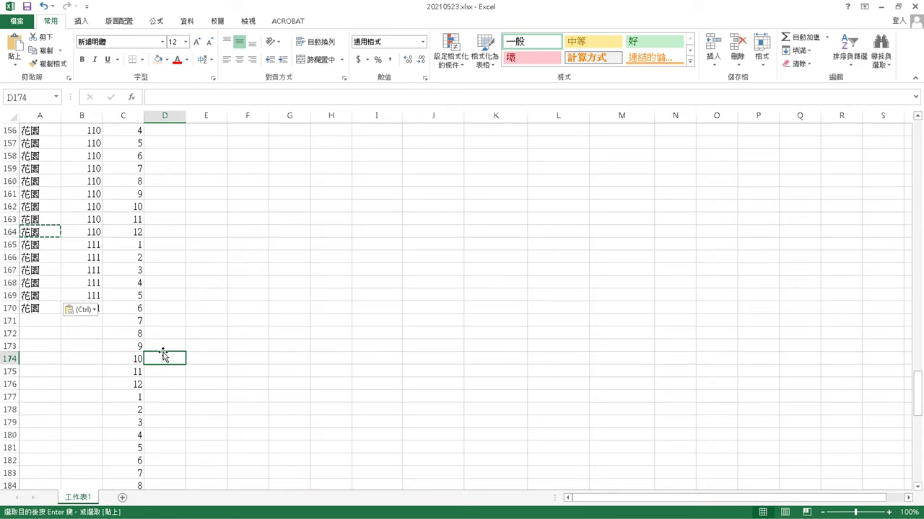
Insert two blank rows above row 171, directly below the 花園 entry for year 111, month 6
{"action": "left_click", "coordinate": [9, 322]}
{"action": "right_click", "coordinate": [10, 323]}
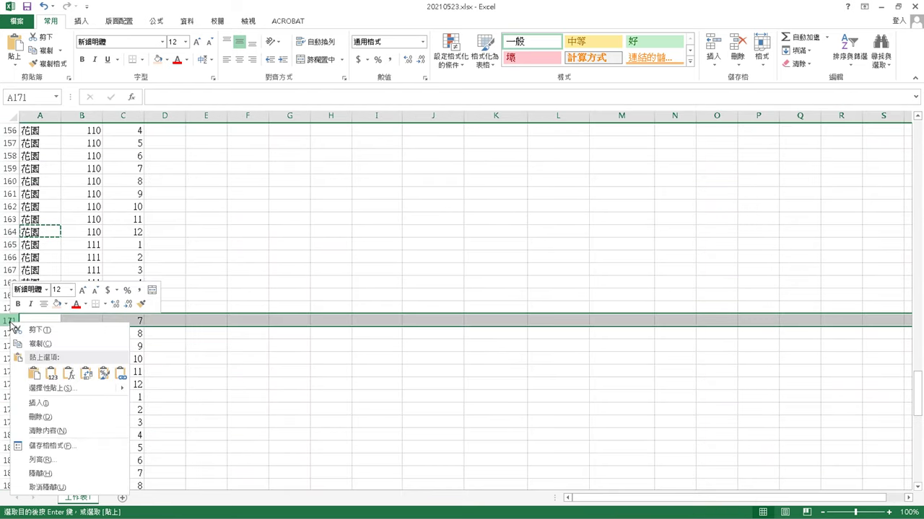
{"action": "left_click", "coordinate": [39, 399]}
{"action": "right_click", "coordinate": [15, 324]}
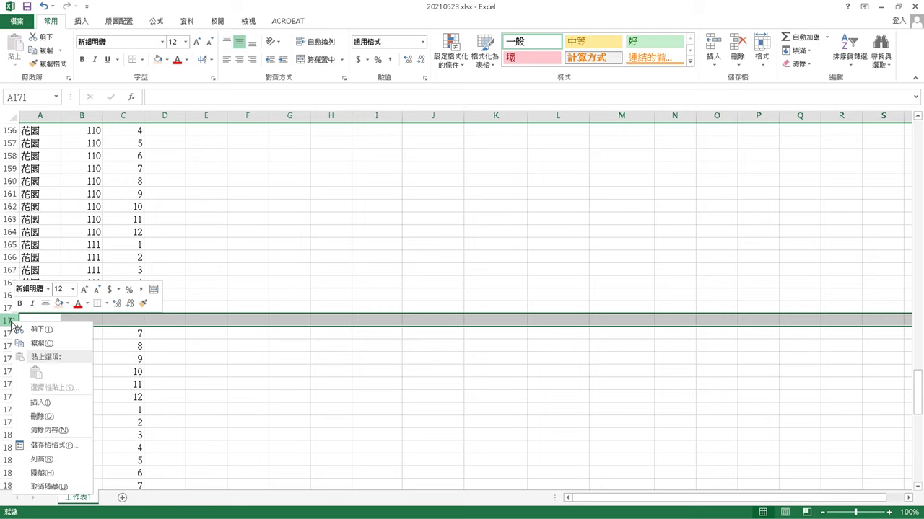
{"action": "left_click", "coordinate": [45, 401]}
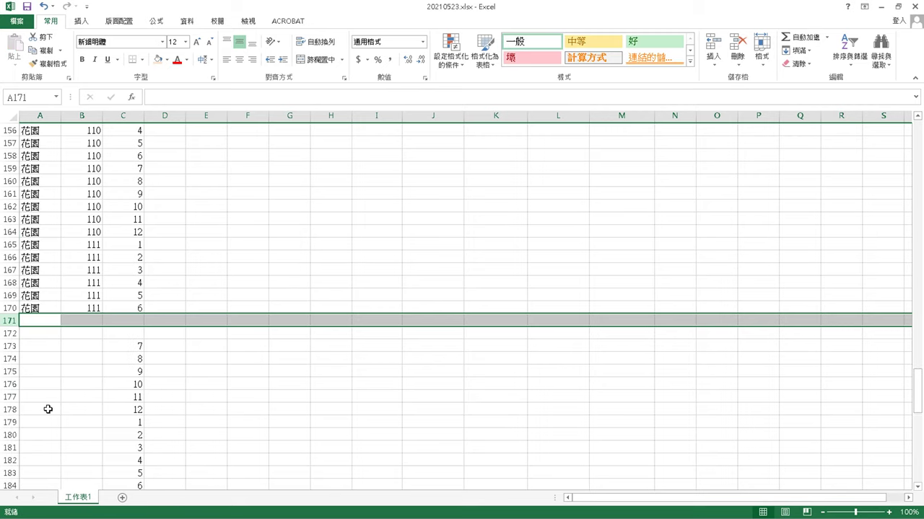
{"action": "left_click", "coordinate": [48, 320]}
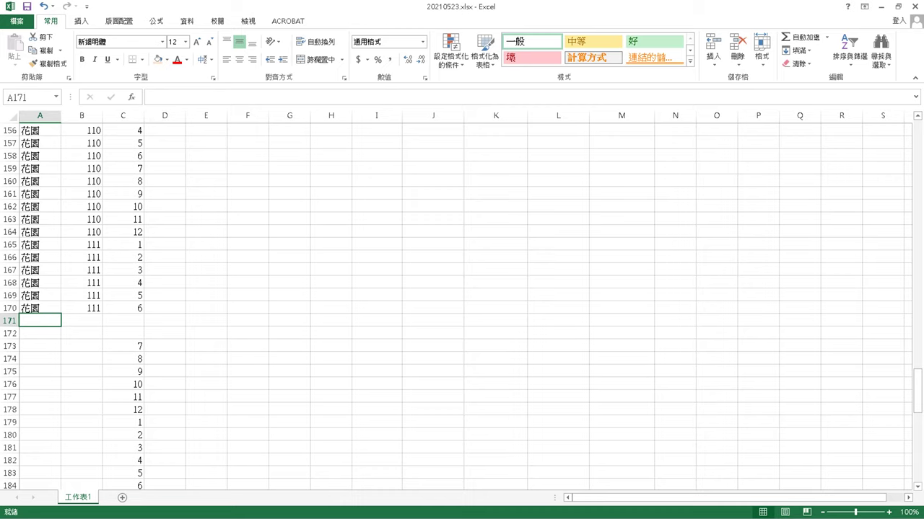
Review the building, year and month columns between the header row and the last 花園 entry
{"action": "left_click", "coordinate": [128, 243]}
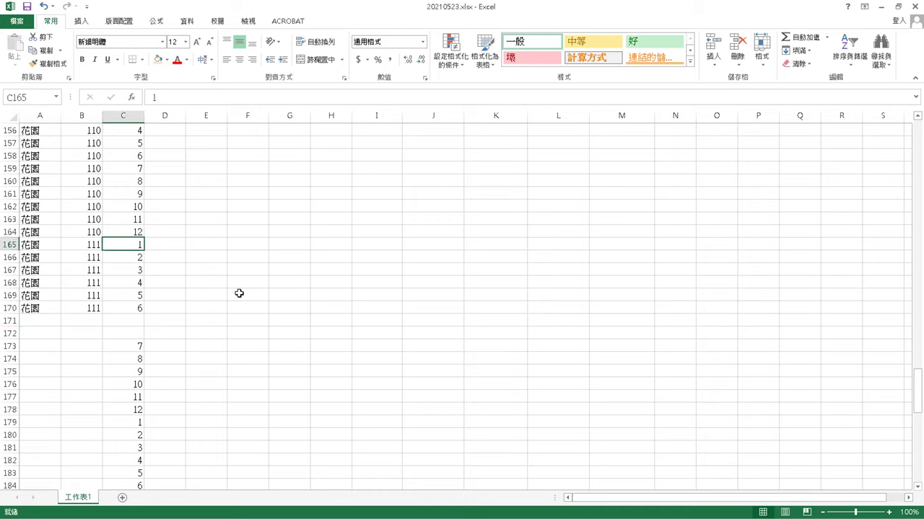
{"action": "scroll", "coordinate": [332, 288], "scroll_direction": "up", "scroll_amount": 14}
{"action": "scroll", "coordinate": [332, 288], "scroll_direction": "up", "scroll_amount": 4}
{"action": "scroll", "coordinate": [332, 288], "scroll_direction": "up", "scroll_amount": 20}
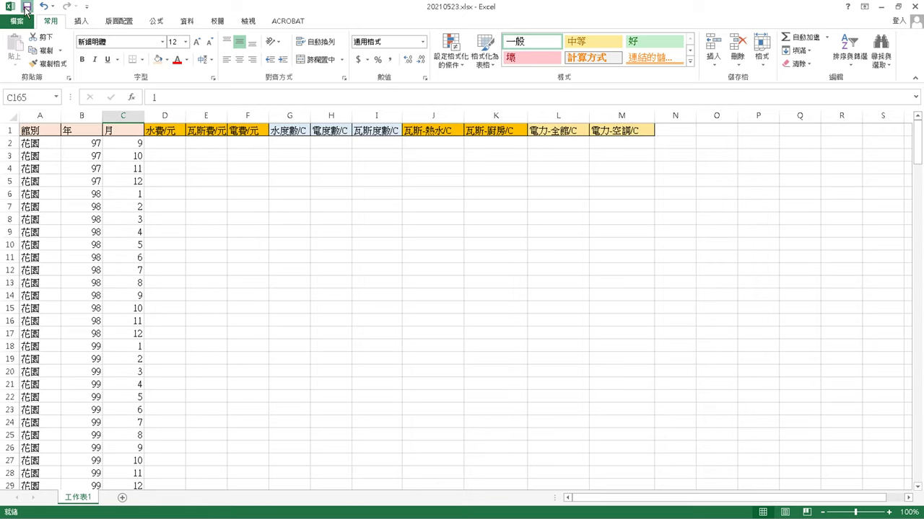
{"action": "scroll", "coordinate": [229, 278], "scroll_direction": "down", "scroll_amount": 20}
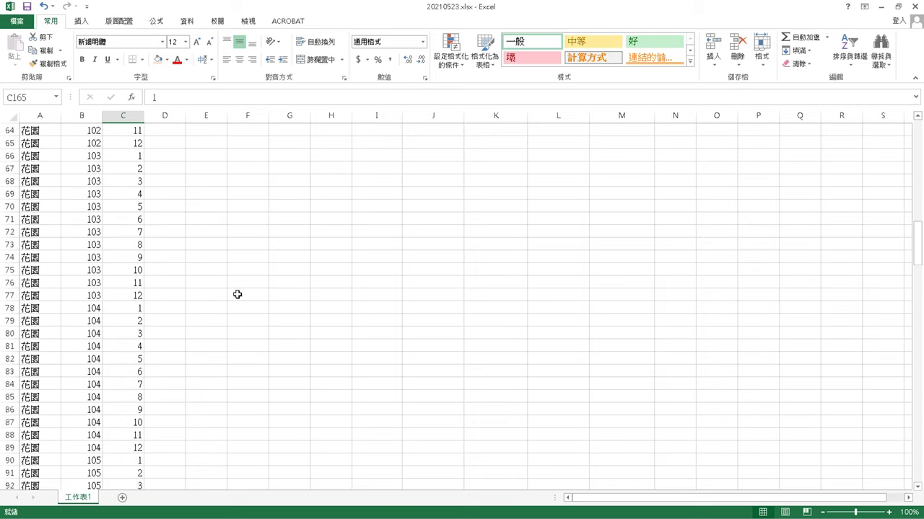
{"action": "scroll", "coordinate": [238, 295], "scroll_direction": "down", "scroll_amount": 10}
{"action": "scroll", "coordinate": [239, 296], "scroll_direction": "down", "scroll_amount": 16}
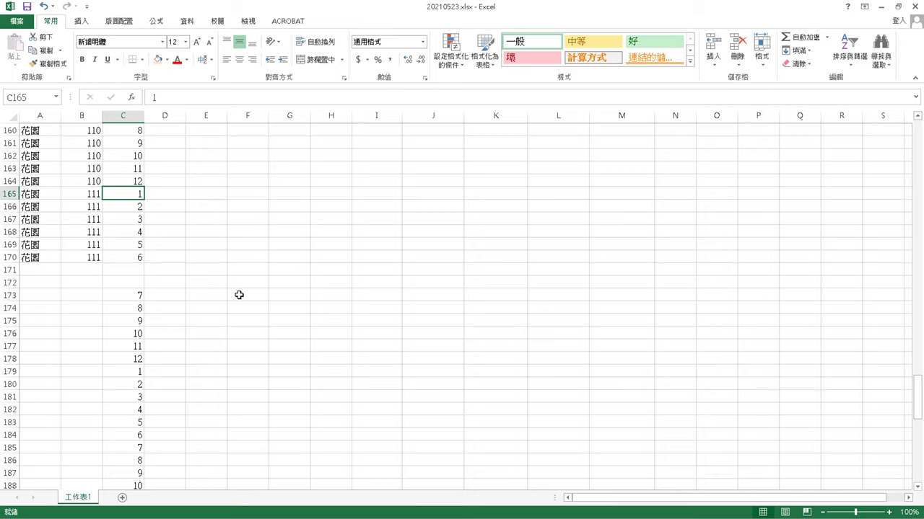
{"action": "scroll", "coordinate": [238, 295], "scroll_direction": "up", "scroll_amount": 20}
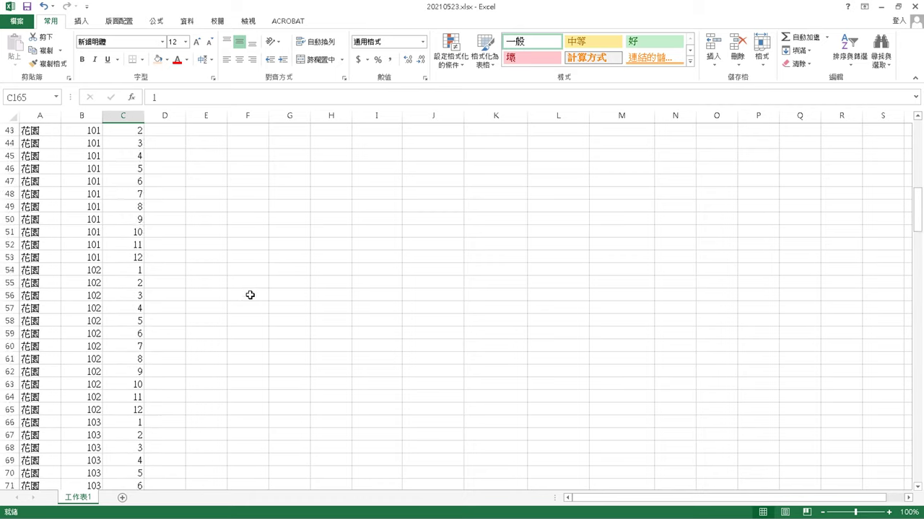
{"action": "scroll", "coordinate": [250, 295], "scroll_direction": "up", "scroll_amount": 14}
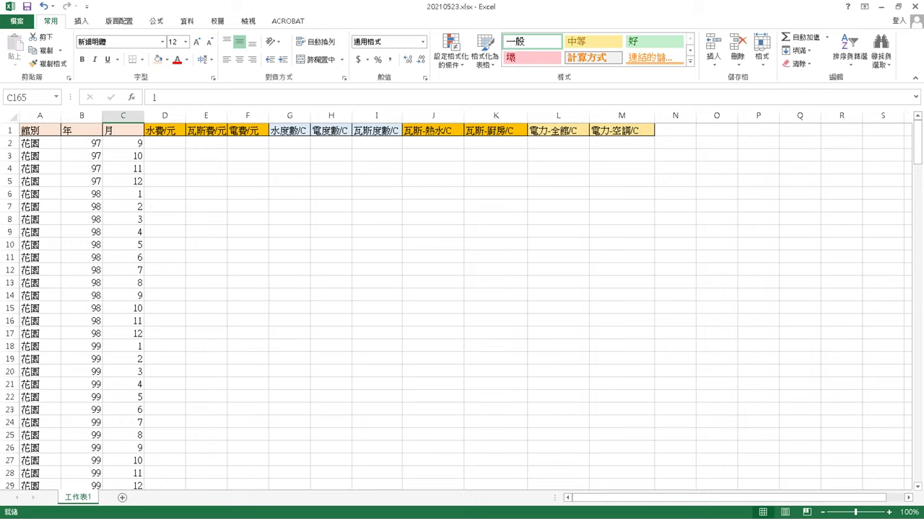
{"action": "left_click", "coordinate": [291, 284]}
{"action": "scroll", "coordinate": [291, 283], "scroll_direction": "down", "scroll_amount": 5}
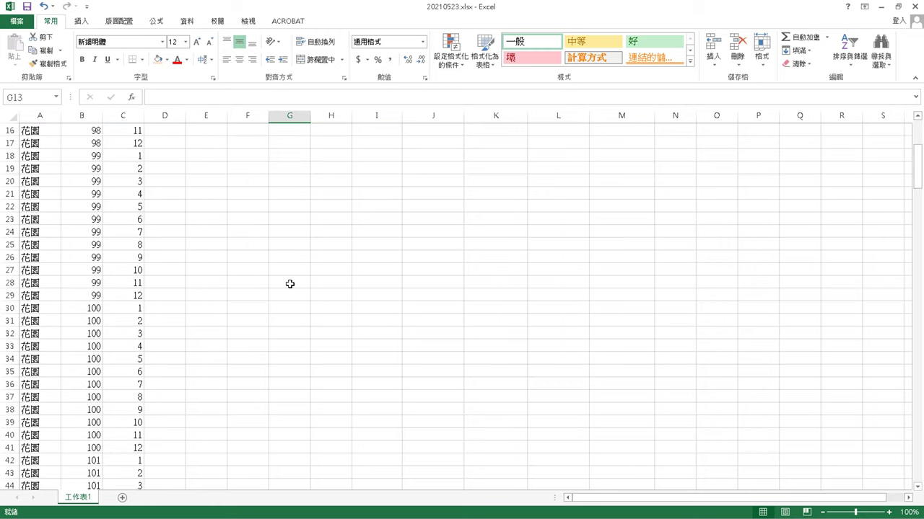
{"action": "scroll", "coordinate": [289, 284], "scroll_direction": "up", "scroll_amount": 5}
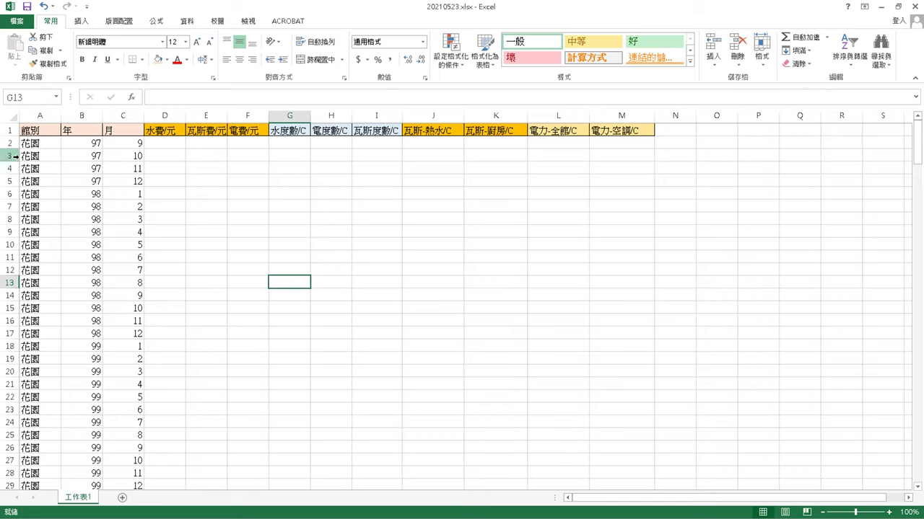
Delete row 2, the 花園 entry for year 97, month 9
{"action": "left_click", "coordinate": [11, 143]}
{"action": "right_click", "coordinate": [16, 144]}
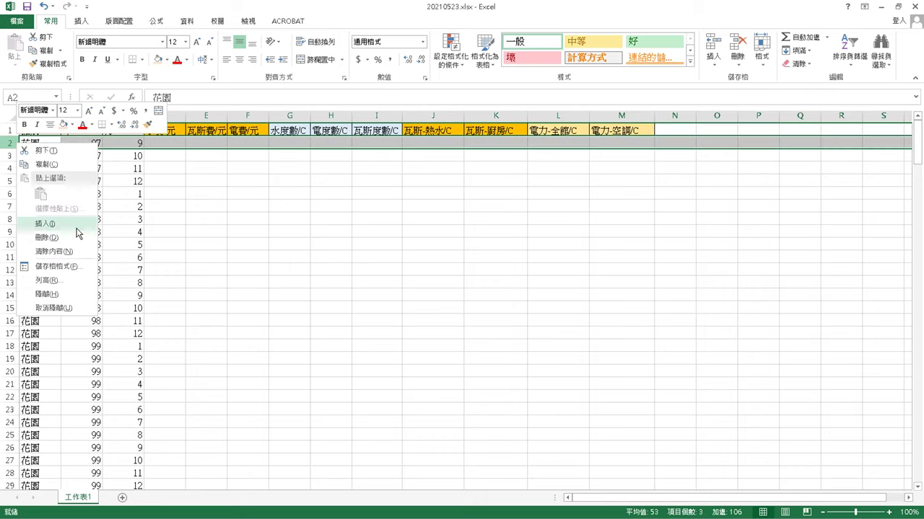
{"action": "left_click", "coordinate": [76, 237]}
{"action": "left_click", "coordinate": [305, 267]}
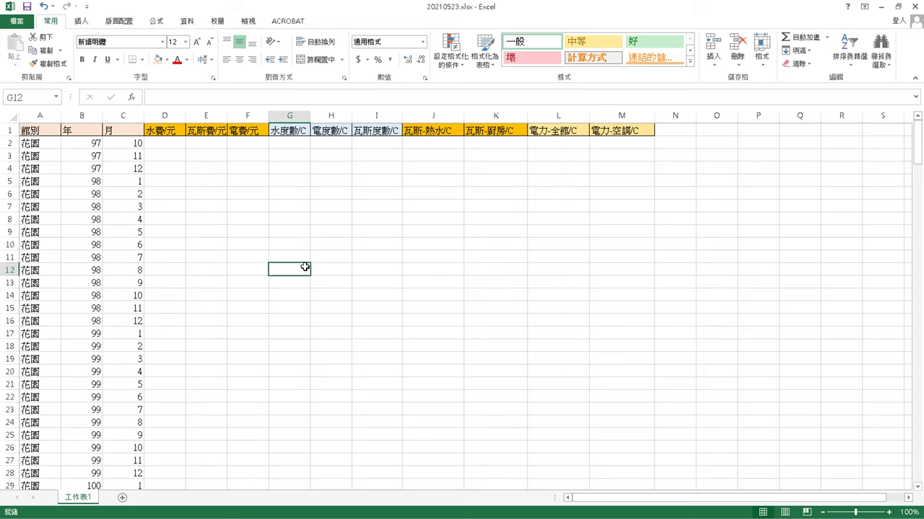
Check the 花園 year and month sequence from year 97, month 10 down to year 111, month 6
{"action": "scroll", "coordinate": [317, 259], "scroll_direction": "down", "scroll_amount": 4}
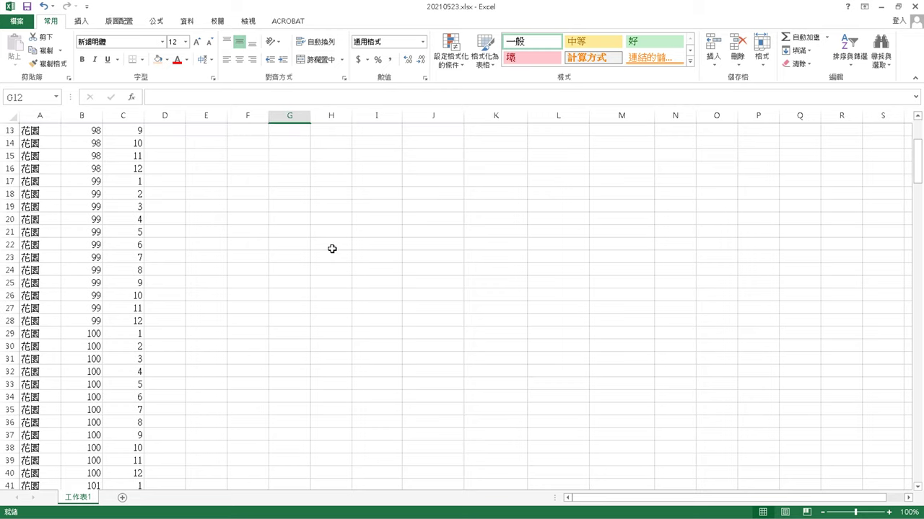
{"action": "scroll", "coordinate": [339, 264], "scroll_direction": "down", "scroll_amount": 1}
{"action": "scroll", "coordinate": [347, 272], "scroll_direction": "down", "scroll_amount": 9}
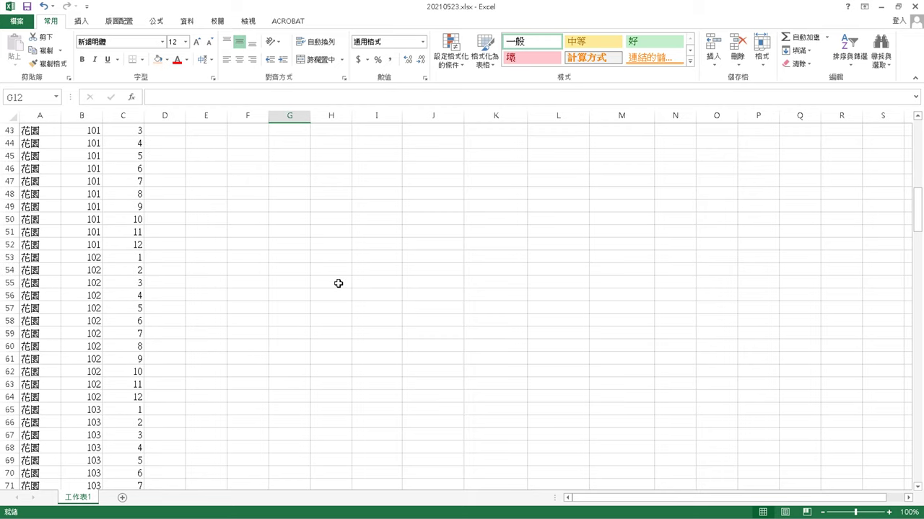
{"action": "scroll", "coordinate": [338, 284], "scroll_direction": "down", "scroll_amount": 11}
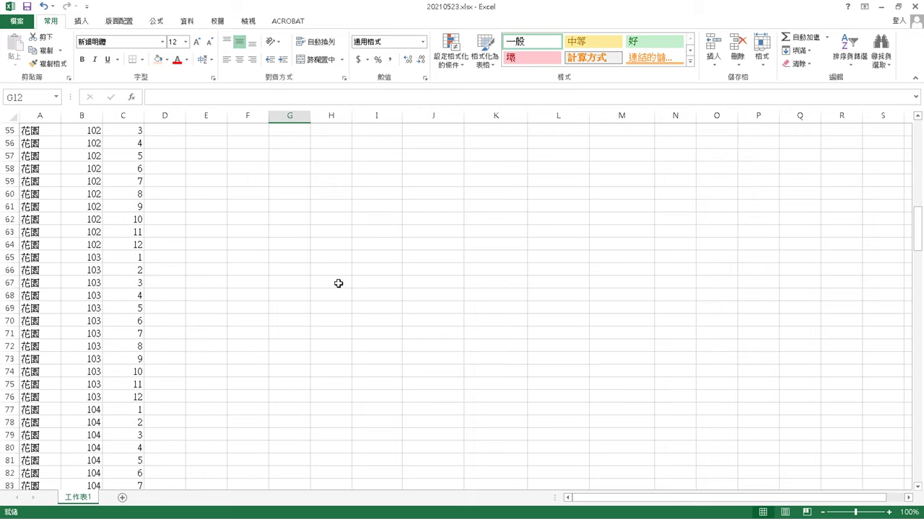
{"action": "scroll", "coordinate": [339, 290], "scroll_direction": "down", "scroll_amount": 5}
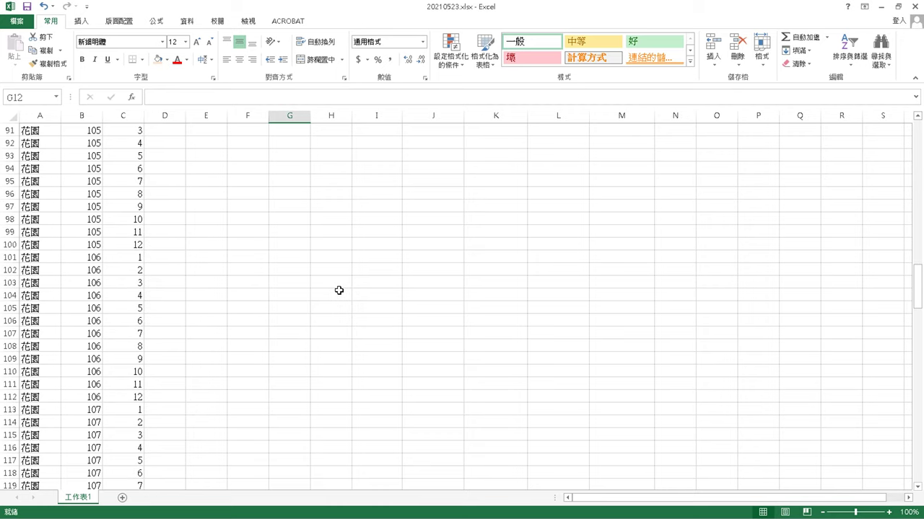
{"action": "scroll", "coordinate": [339, 290], "scroll_direction": "down", "scroll_amount": 14}
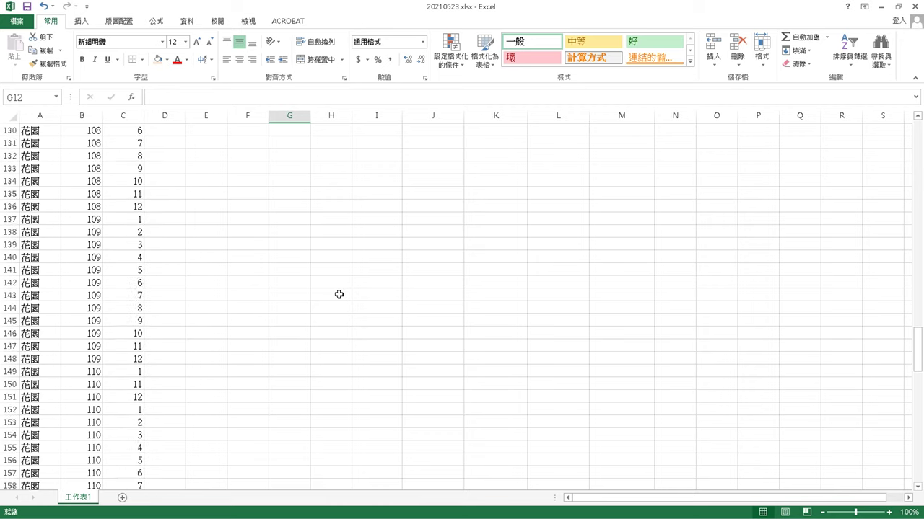
{"action": "scroll", "coordinate": [339, 294], "scroll_direction": "down", "scroll_amount": 6}
{"action": "scroll", "coordinate": [338, 294], "scroll_direction": "down", "scroll_amount": 3}
{"action": "scroll", "coordinate": [339, 294], "scroll_direction": "up", "scroll_amount": 20}
{"action": "scroll", "coordinate": [346, 292], "scroll_direction": "up", "scroll_amount": 20}
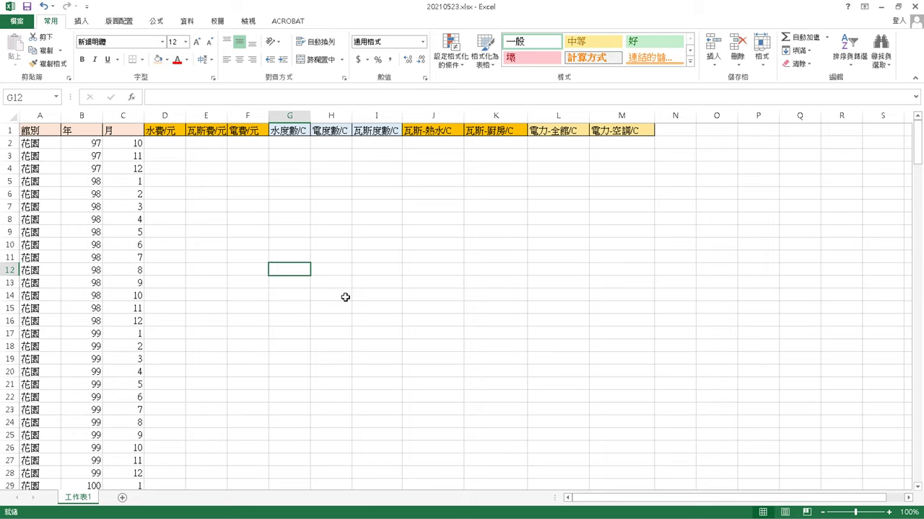
{"action": "left_click_drag", "start_coordinate": [39, 142], "coordinate": [112, 463]}
{"action": "left_click", "coordinate": [202, 374]}
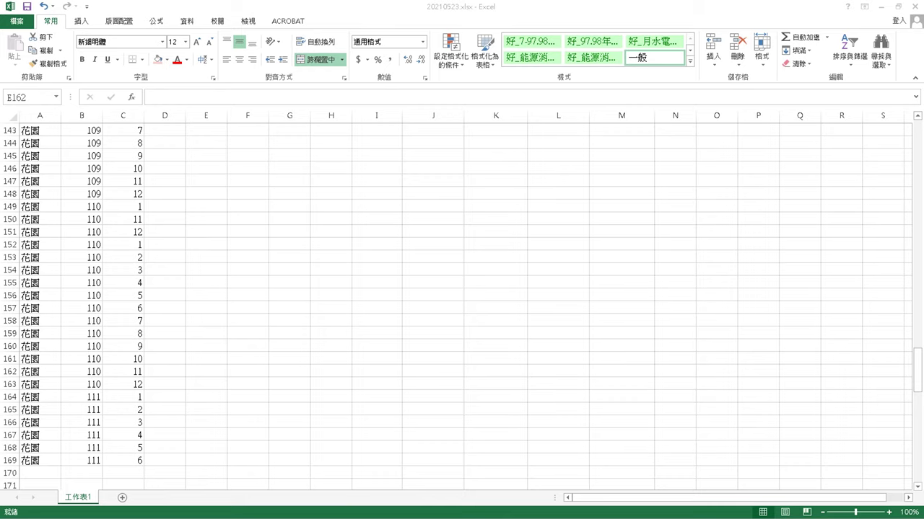
{"action": "scroll", "coordinate": [453, 312], "scroll_direction": "up", "scroll_amount": 20}
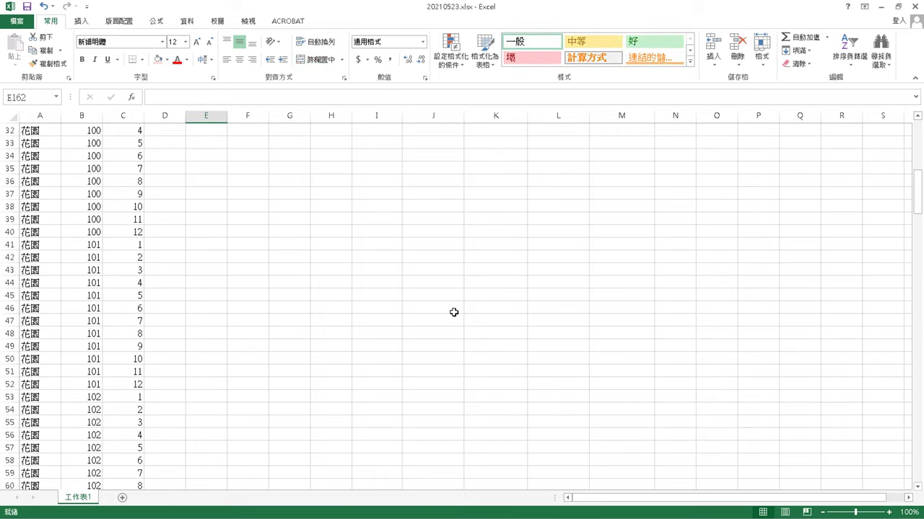
{"action": "scroll", "coordinate": [453, 312], "scroll_direction": "up", "scroll_amount": 10}
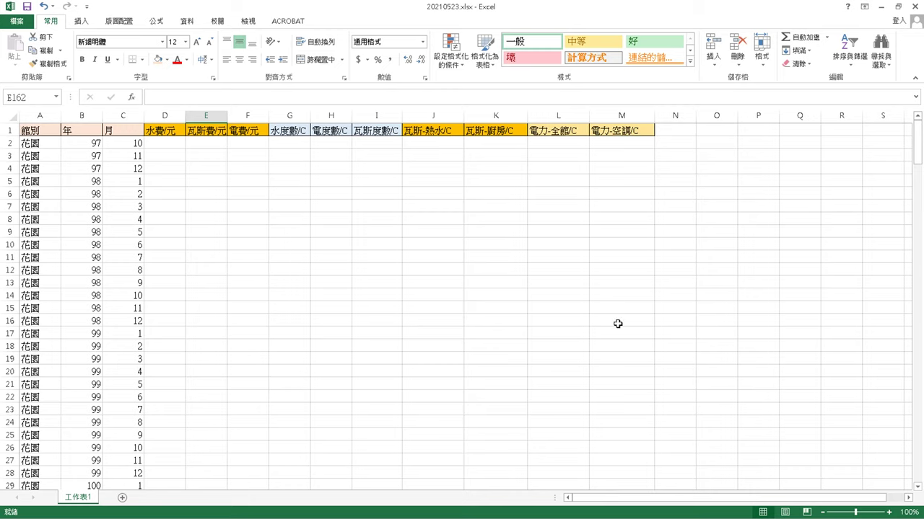
{"action": "scroll", "coordinate": [198, 322], "scroll_direction": "down", "scroll_amount": 12}
{"action": "scroll", "coordinate": [257, 303], "scroll_direction": "down", "scroll_amount": 20}
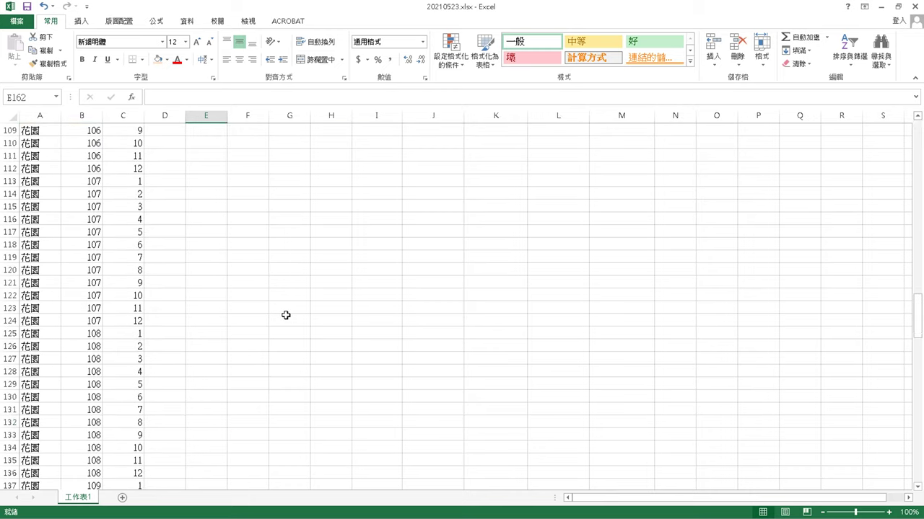
{"action": "scroll", "coordinate": [304, 321], "scroll_direction": "up", "scroll_amount": 4}
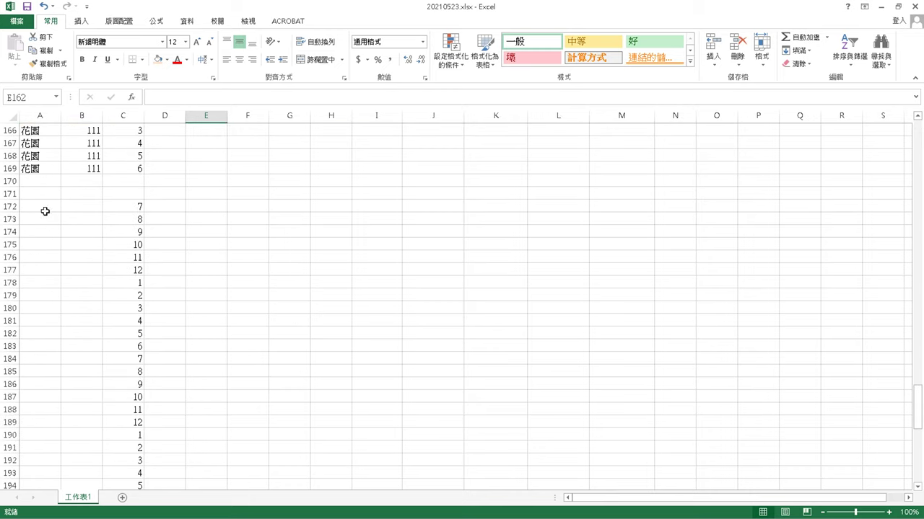
{"action": "left_click", "coordinate": [45, 189]}
{"action": "left_click", "coordinate": [45, 179]}
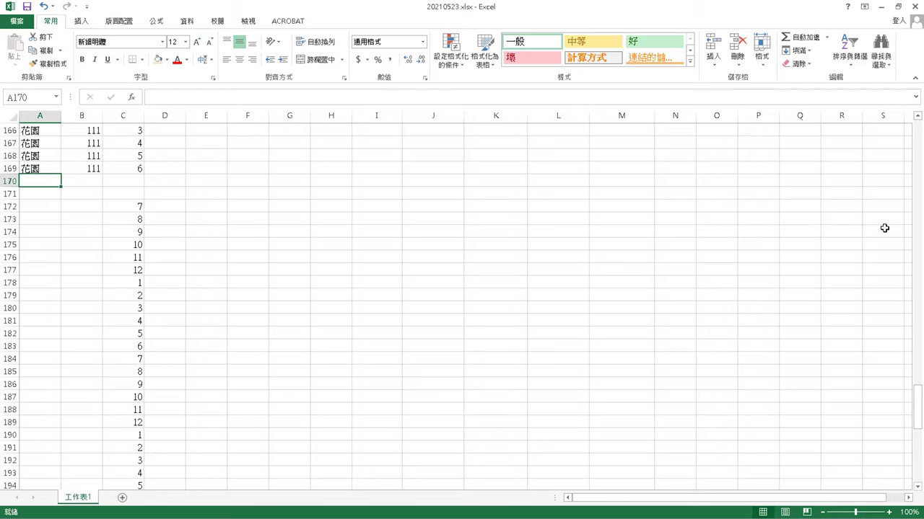
{"action": "left_click", "coordinate": [163, 242]}
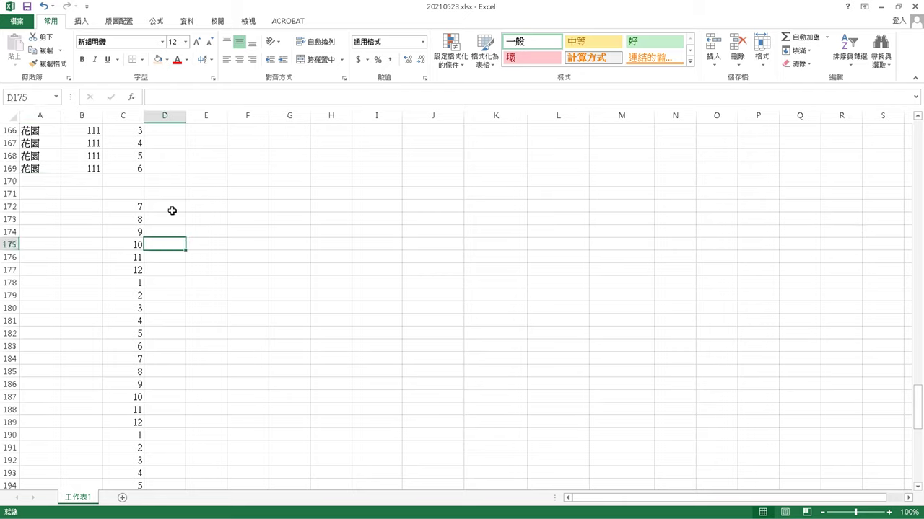
{"action": "left_click", "coordinate": [36, 182]}
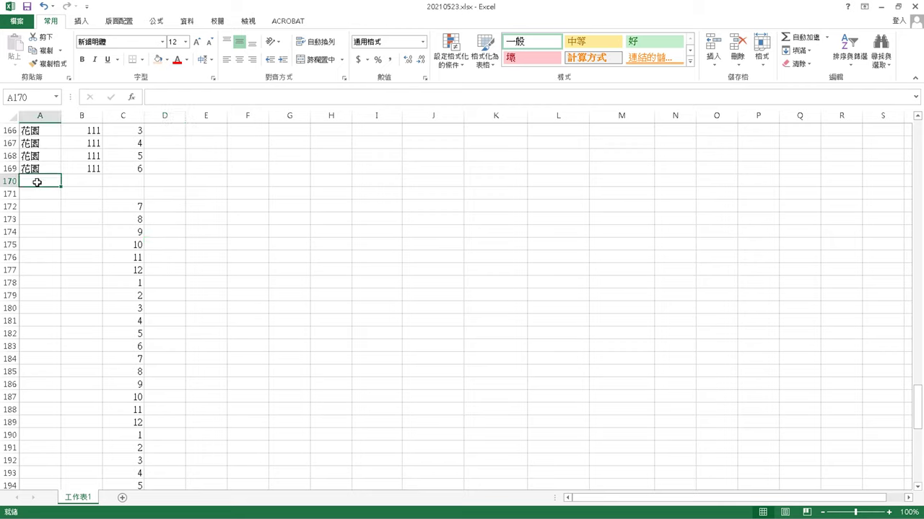
{"action": "double_click", "coordinate": [37, 182]}
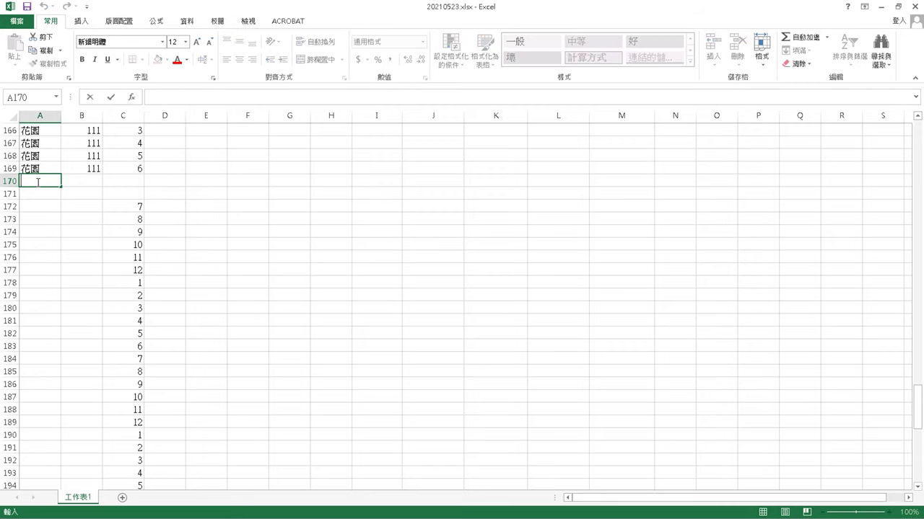
{"action": "key", "text": "Escape"}
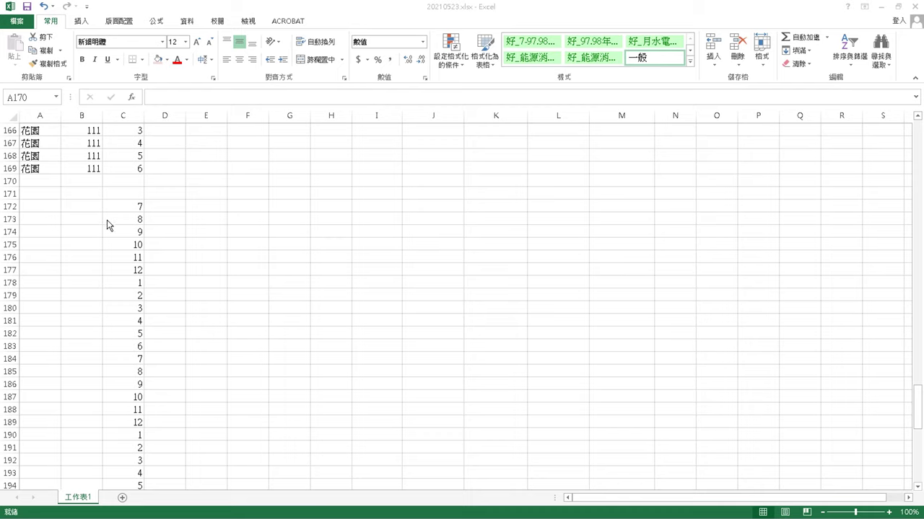
Enter 蜂巢 as the building name in A170, directly below the last 花園 entry
{"action": "left_click", "coordinate": [93, 181]}
{"action": "scroll", "coordinate": [96, 184], "scroll_direction": "up", "scroll_amount": 7}
{"action": "scroll", "coordinate": [97, 185], "scroll_direction": "down", "scroll_amount": 5}
{"action": "left_click", "coordinate": [49, 253]}
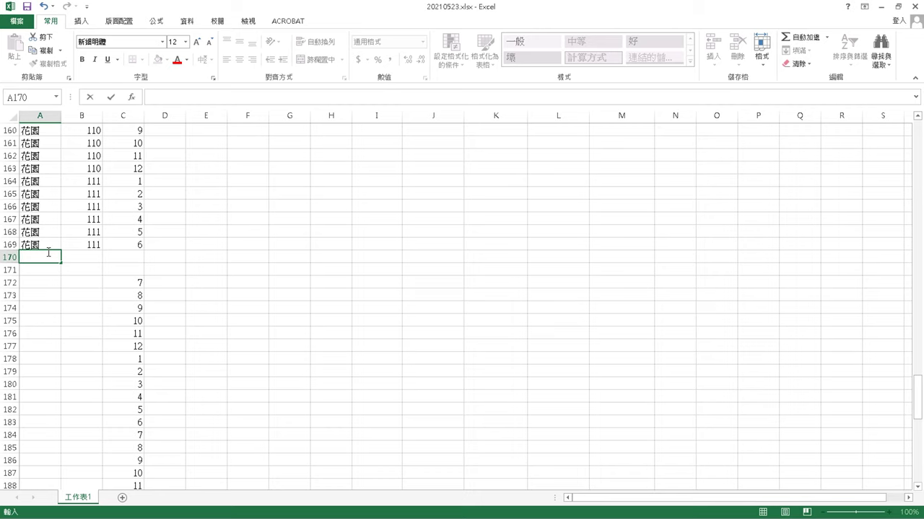
{"action": "type", "text": "蜂"}
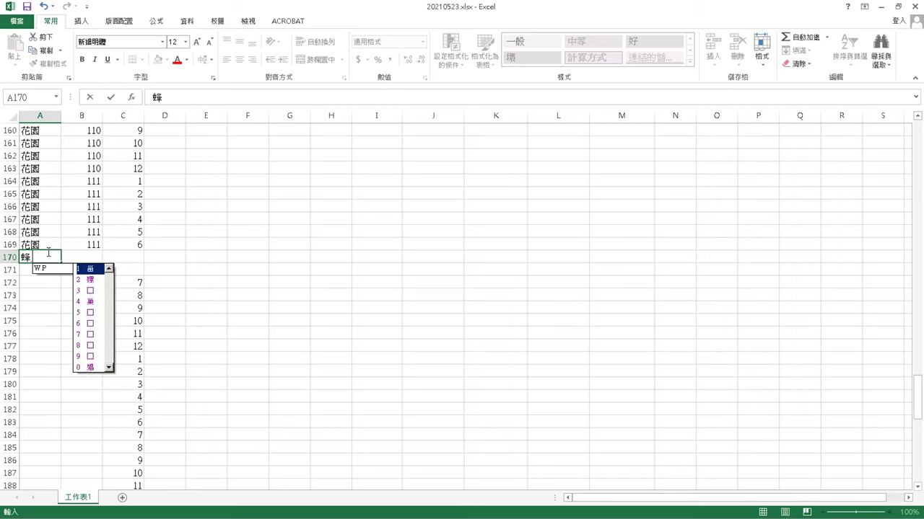
{"action": "type", "text": "巢"}
{"action": "key", "text": "Return"}
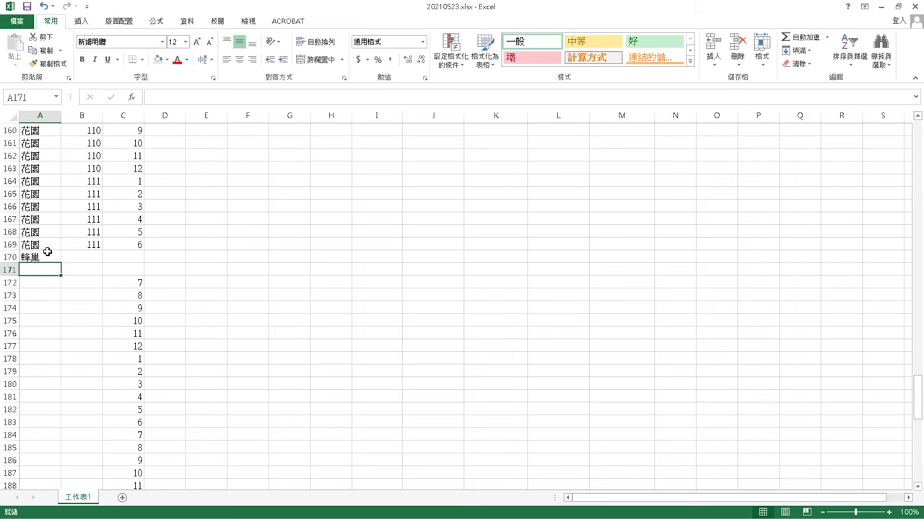
Fill the building name 蜂巢 down column A across 57 rows, starting from A170
{"action": "left_click", "coordinate": [50, 254]}
{"action": "left_click_drag", "start_coordinate": [57, 265], "coordinate": [63, 467]}
{"action": "left_click_drag", "start_coordinate": [16, 515], "coordinate": [16, 515]}
{"action": "scroll", "coordinate": [38, 404], "scroll_direction": "up", "scroll_amount": 10}
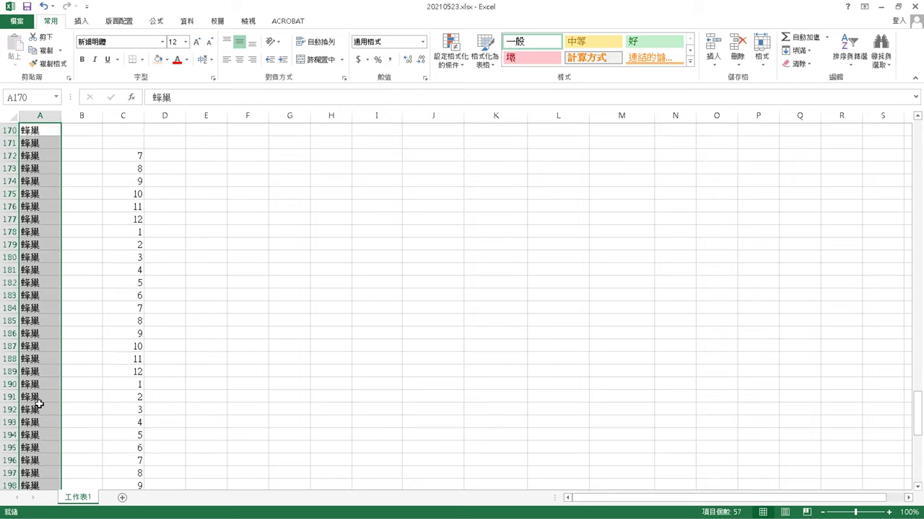
{"action": "scroll", "coordinate": [38, 404], "scroll_direction": "up", "scroll_amount": 8}
{"action": "left_click", "coordinate": [151, 416]}
{"action": "scroll", "coordinate": [130, 354], "scroll_direction": "down", "scroll_amount": 3}
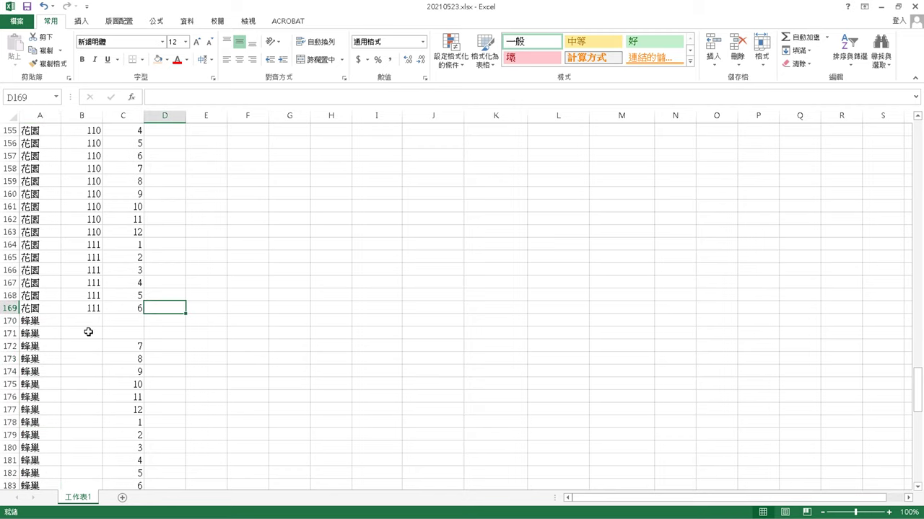
Examine the 花園 years and months from the first entries under the header down to the empty year and month cells beside 蜂巢
{"action": "left_click", "coordinate": [65, 320]}
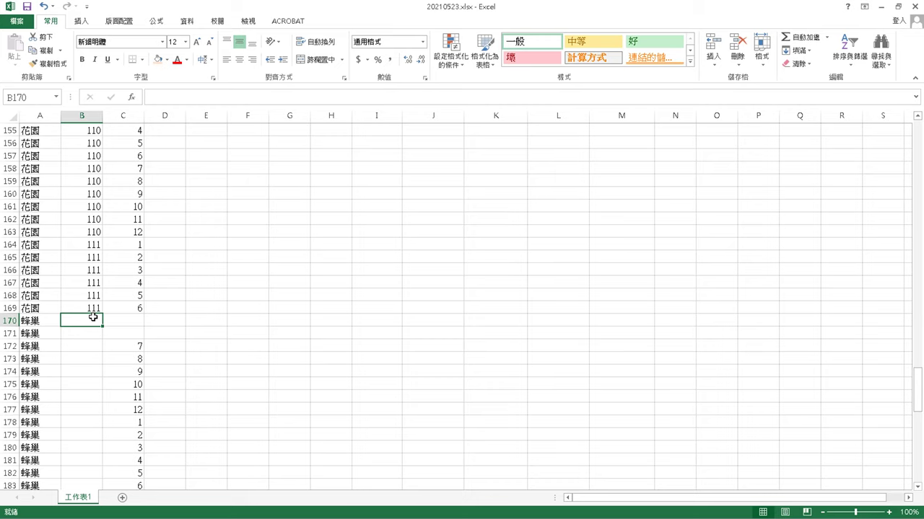
{"action": "scroll", "coordinate": [93, 317], "scroll_direction": "up", "scroll_amount": 20}
{"action": "scroll", "coordinate": [93, 318], "scroll_direction": "up", "scroll_amount": 9}
{"action": "scroll", "coordinate": [94, 318], "scroll_direction": "up", "scroll_amount": 6}
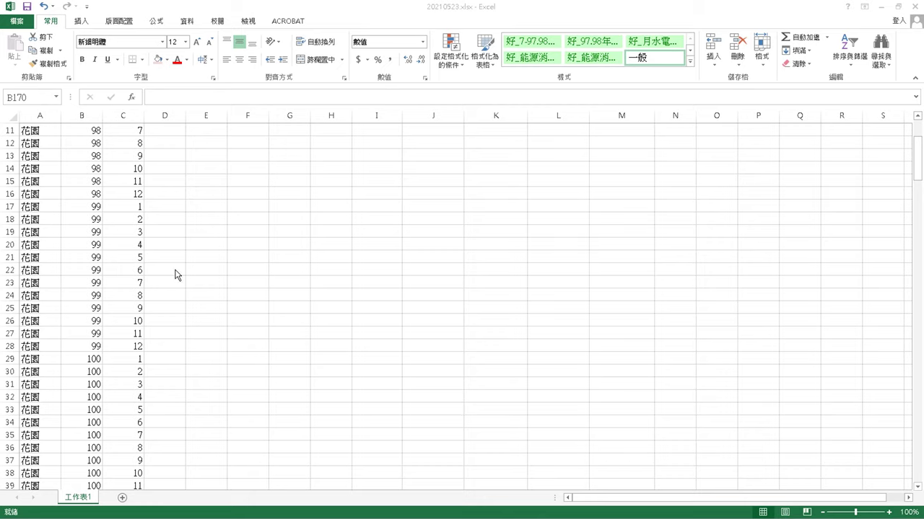
{"action": "scroll", "coordinate": [148, 307], "scroll_direction": "down", "scroll_amount": 20}
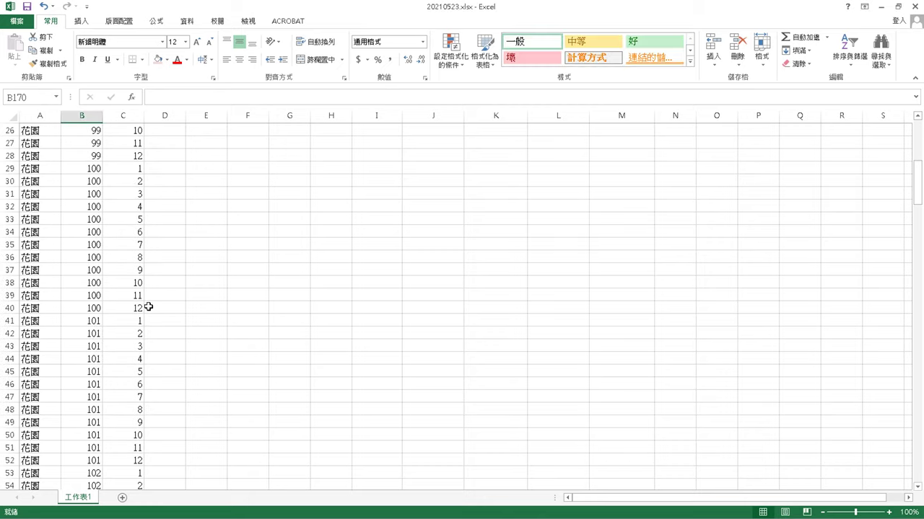
{"action": "scroll", "coordinate": [166, 297], "scroll_direction": "up", "scroll_amount": 20}
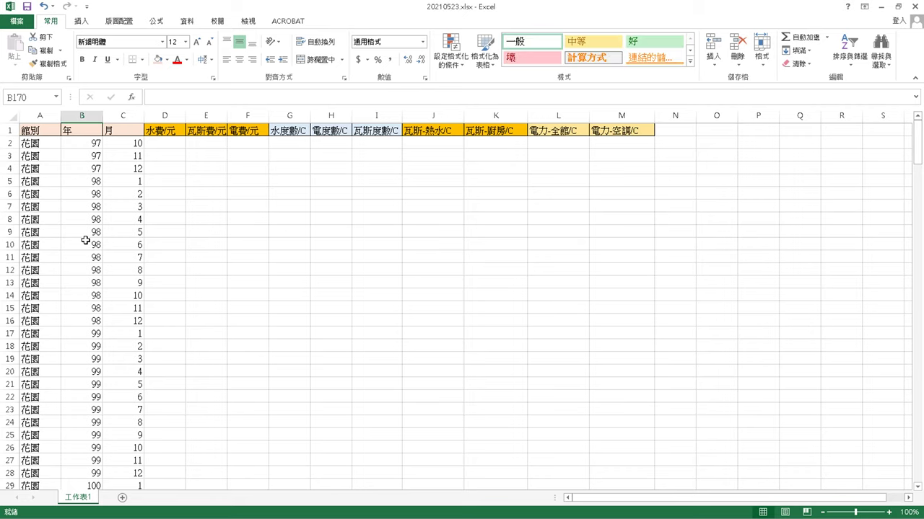
{"action": "left_click", "coordinate": [86, 234]}
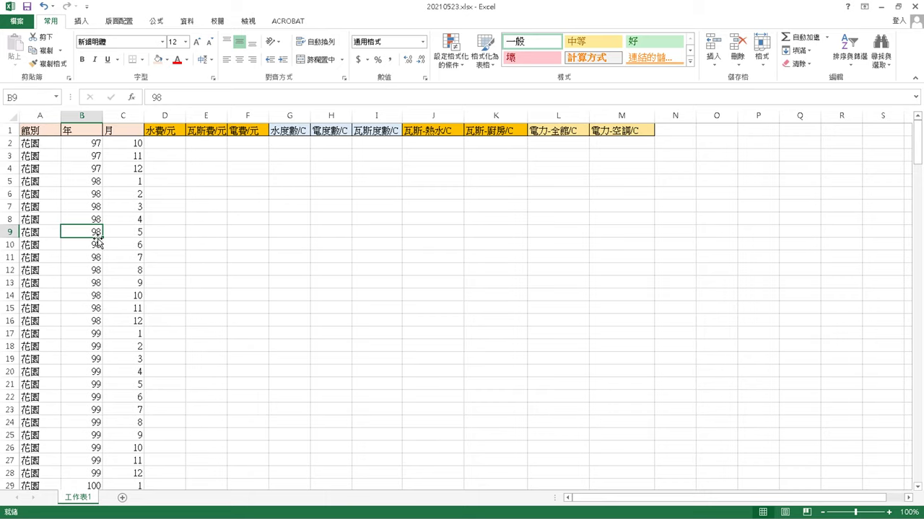
{"action": "left_click", "coordinate": [82, 144]}
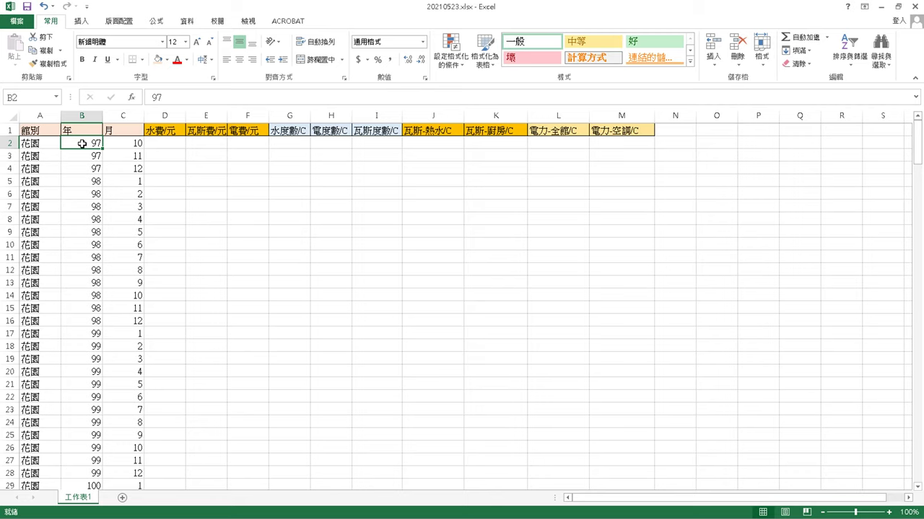
{"action": "left_click_drag", "start_coordinate": [82, 143], "coordinate": [128, 180]}
{"action": "left_click", "coordinate": [173, 271]}
{"action": "scroll", "coordinate": [172, 270], "scroll_direction": "down", "scroll_amount": 20}
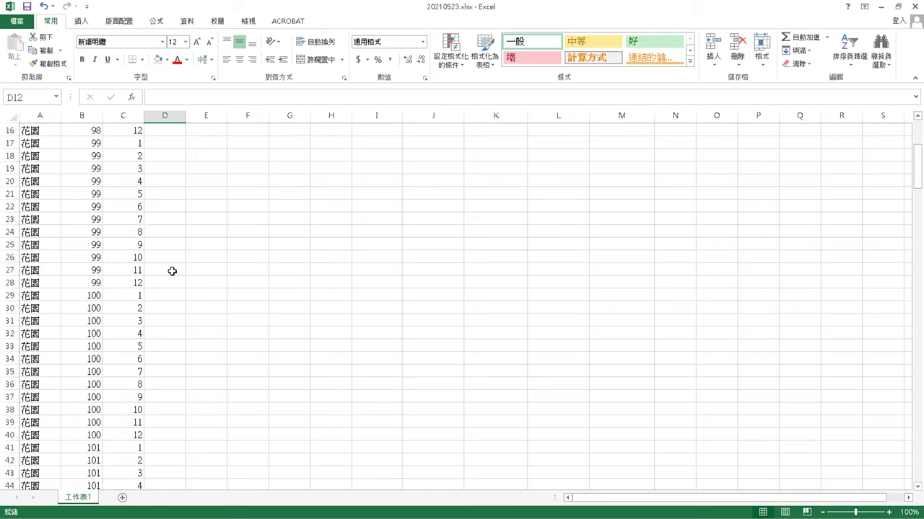
{"action": "scroll", "coordinate": [185, 269], "scroll_direction": "down", "scroll_amount": 20}
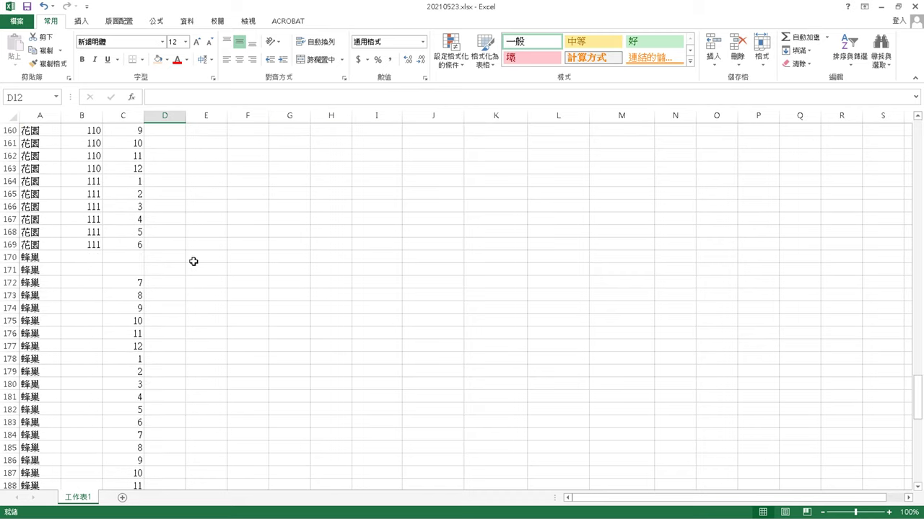
{"action": "scroll", "coordinate": [192, 261], "scroll_direction": "up", "scroll_amount": 9}
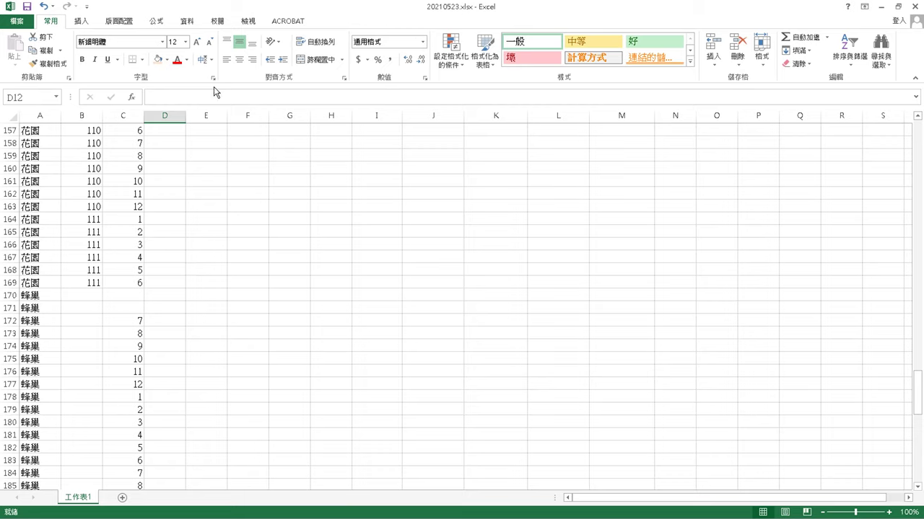
{"action": "left_click", "coordinate": [431, 308]}
{"action": "scroll", "coordinate": [431, 310], "scroll_direction": "down", "scroll_amount": 2}
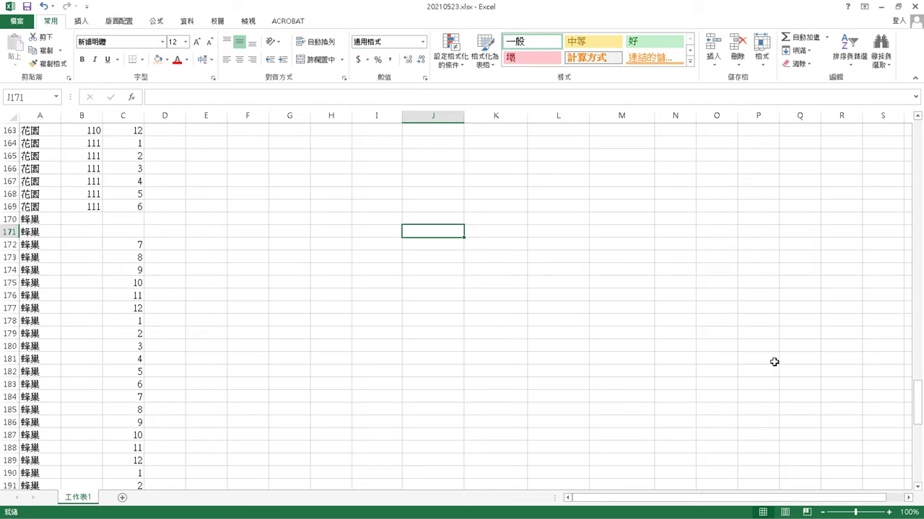